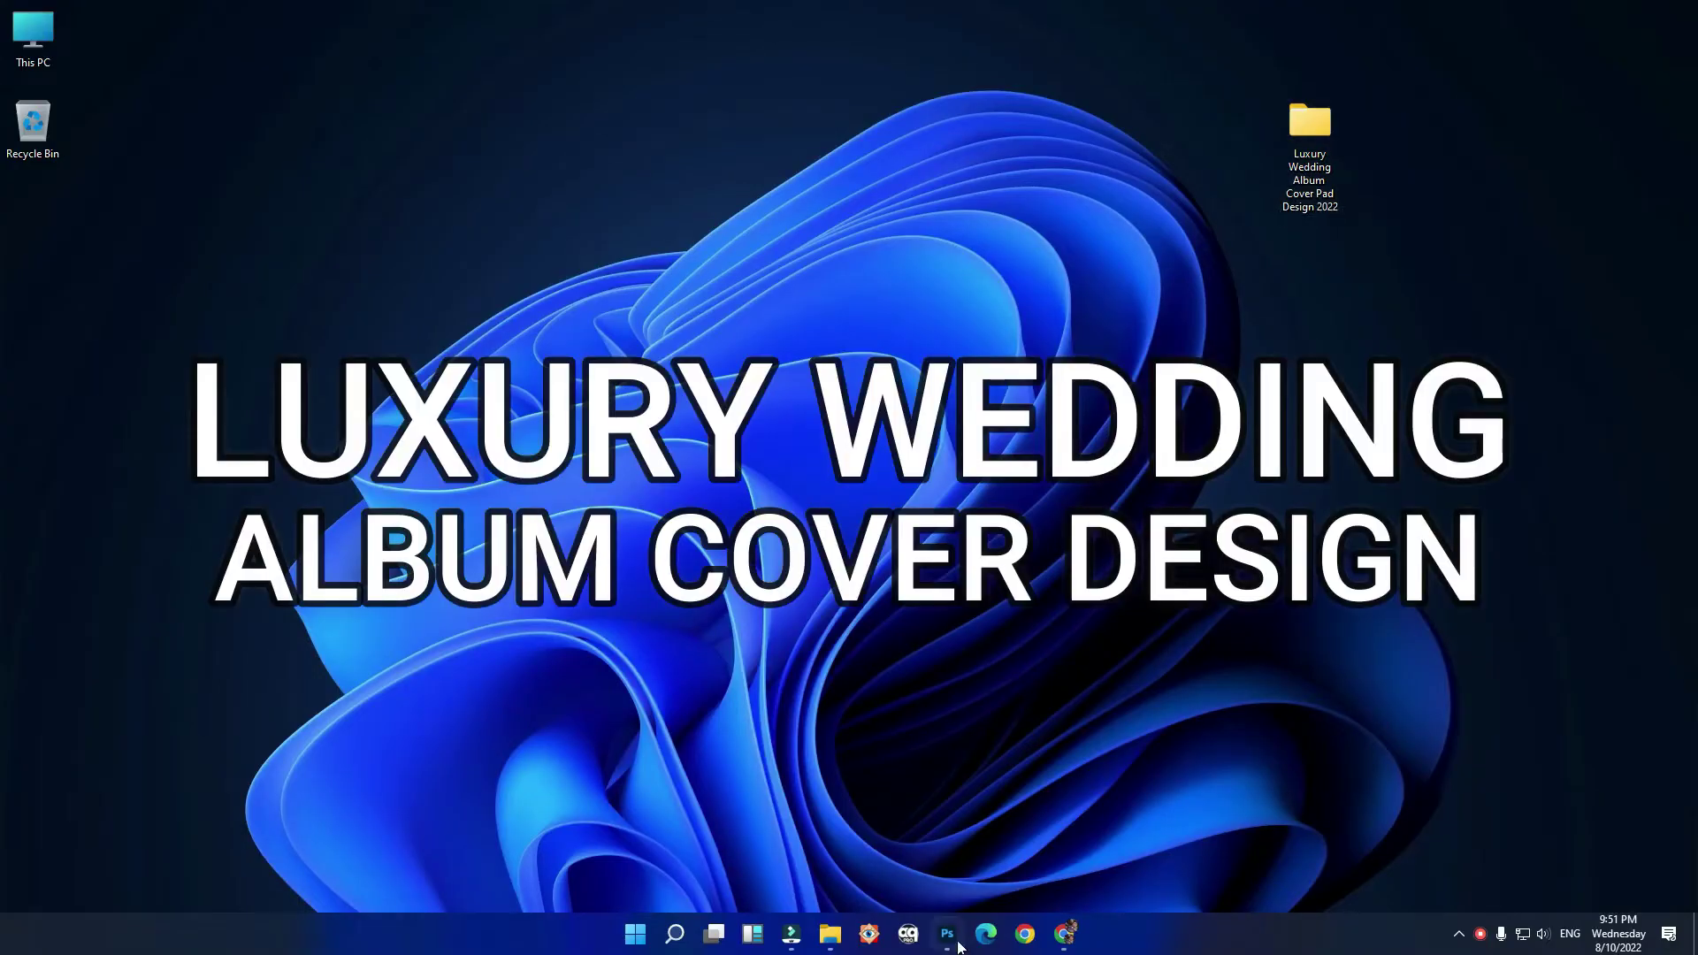
# Step: Launch Photoshop from the taskbar and start a new document
pyautogui.click(947, 933)
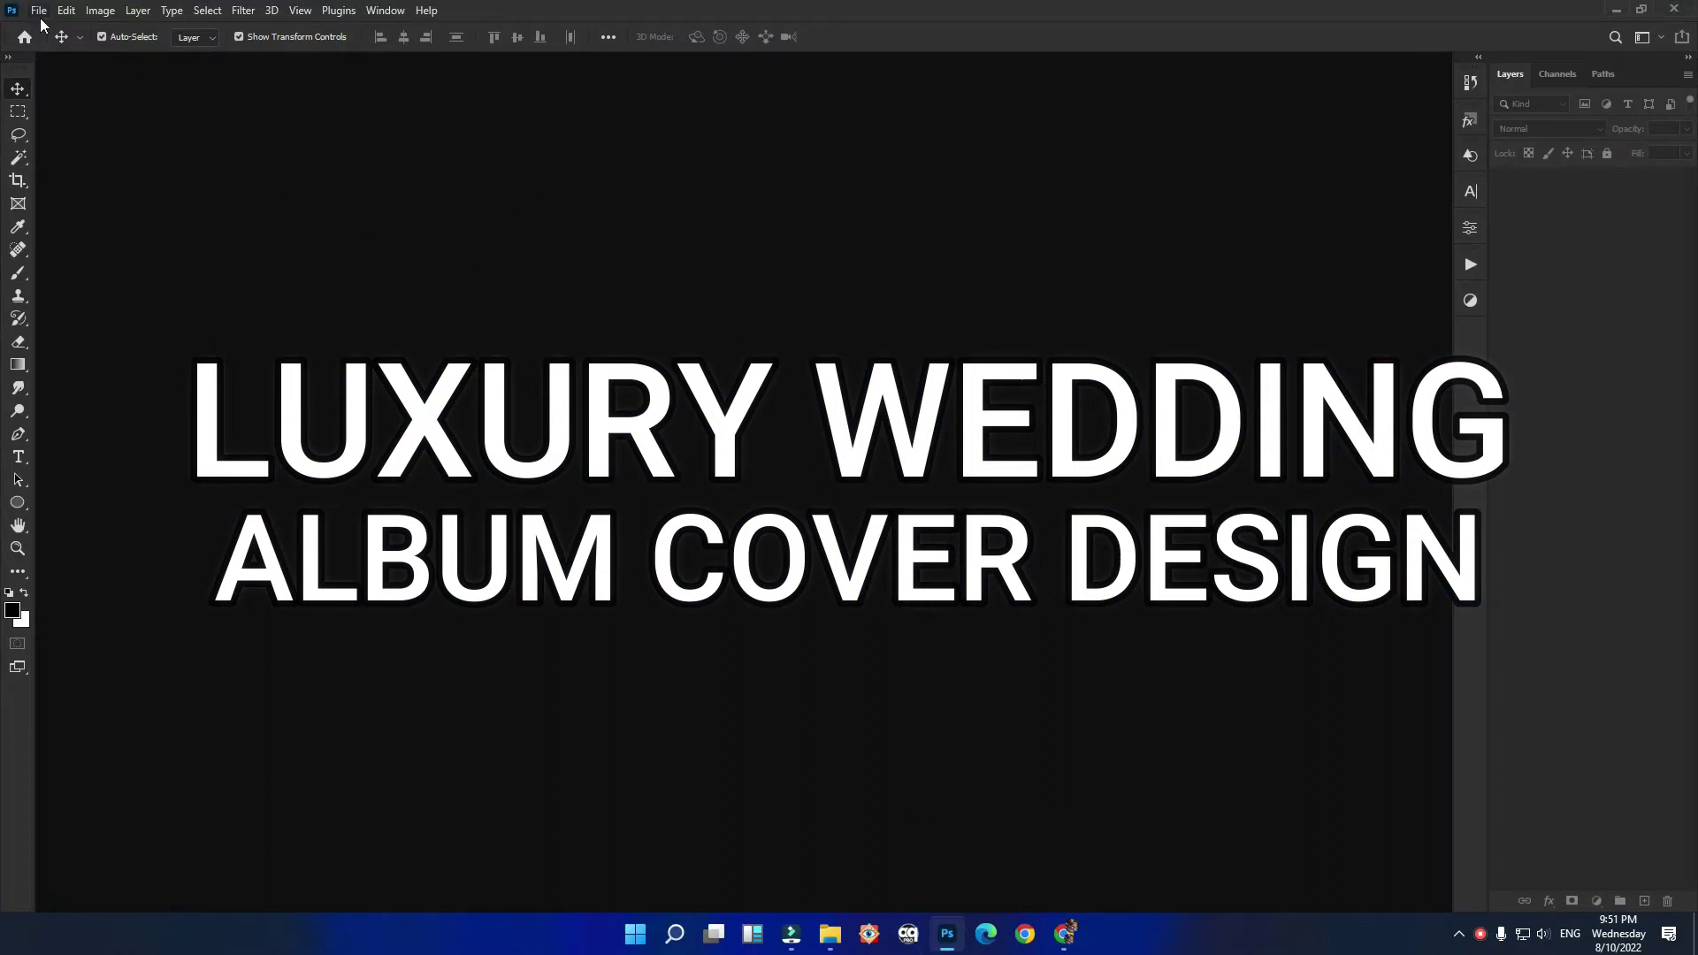
pyautogui.click(39, 11)
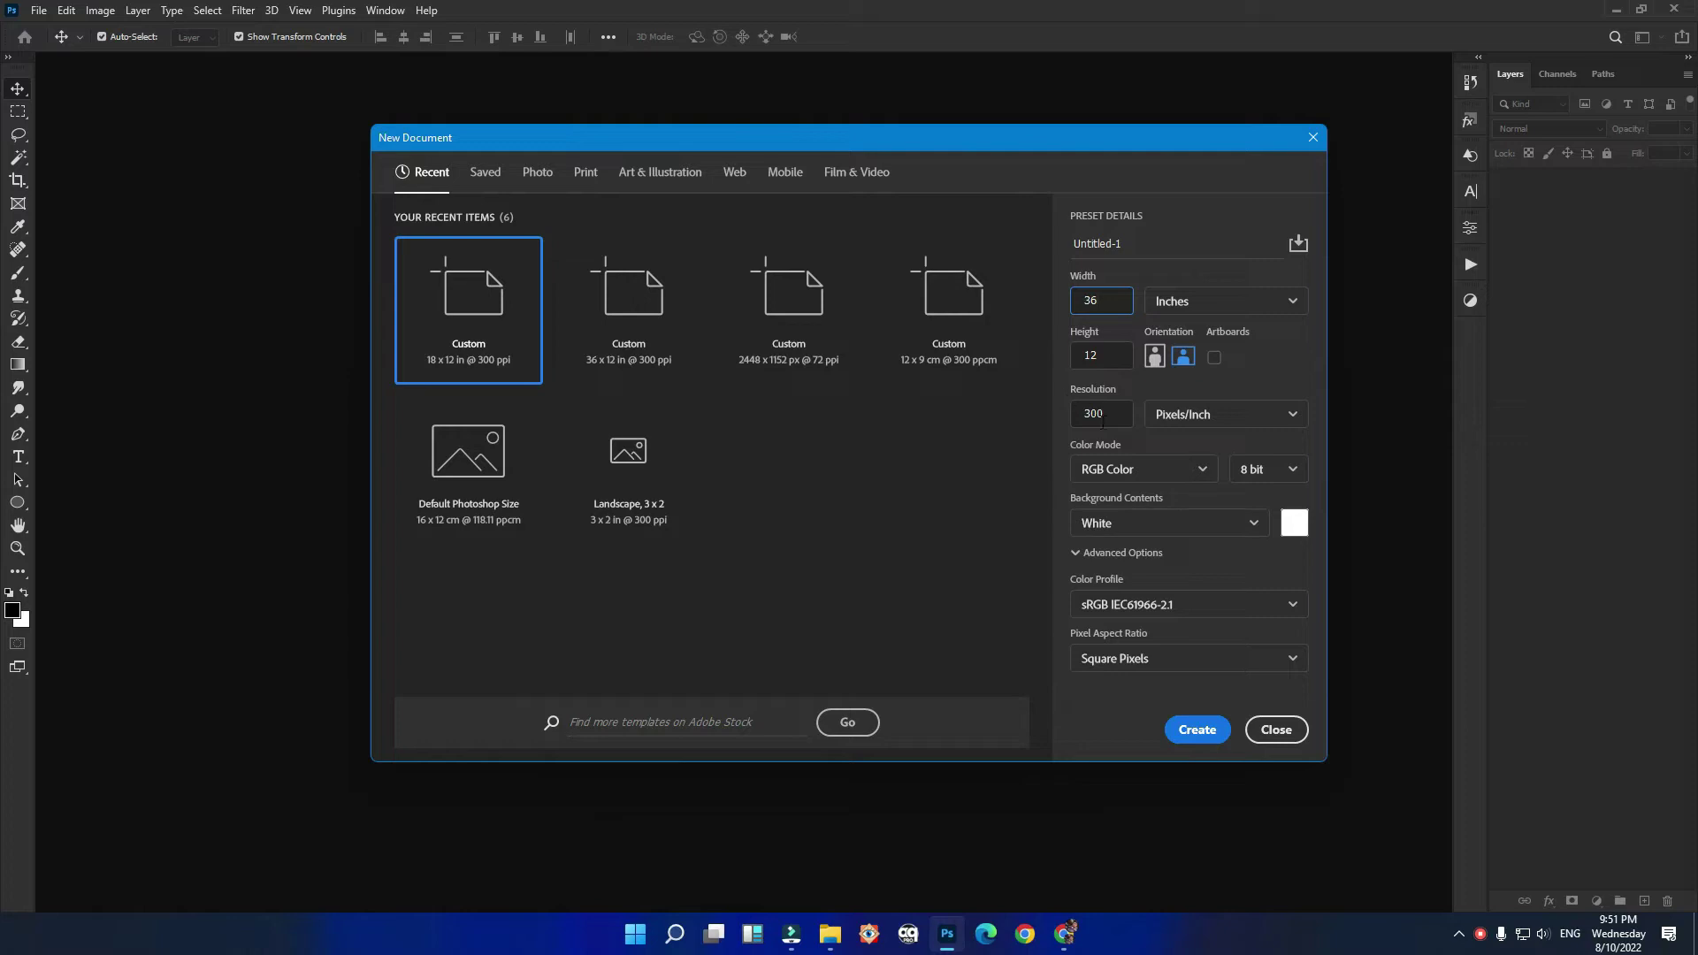
# Step: Create the 36 × 12 in, 300 ppi document and add three vertical guides around the 18 in centre
pyautogui.click(1198, 730)
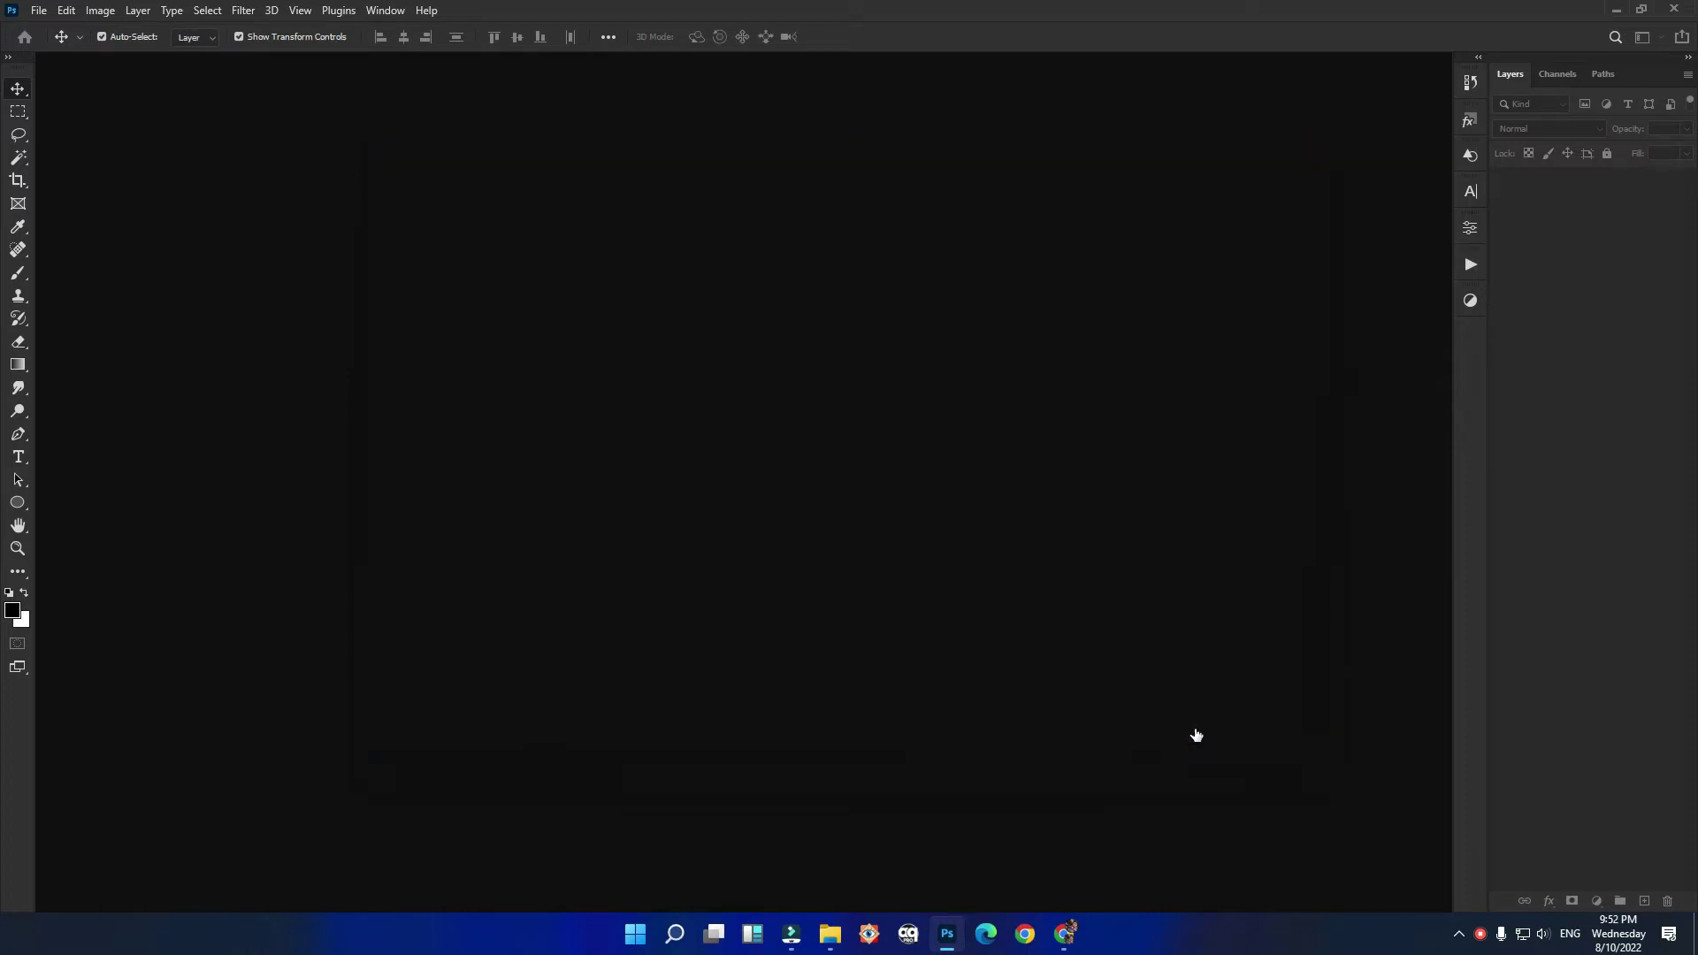
pyautogui.moveTo(46, 227)
pyautogui.mouseDown()
pyautogui.moveTo(396, 277)
pyautogui.moveTo(745, 292)
pyautogui.mouseUp()
pyautogui.moveTo(42, 236); pyautogui.dragTo(728, 326)
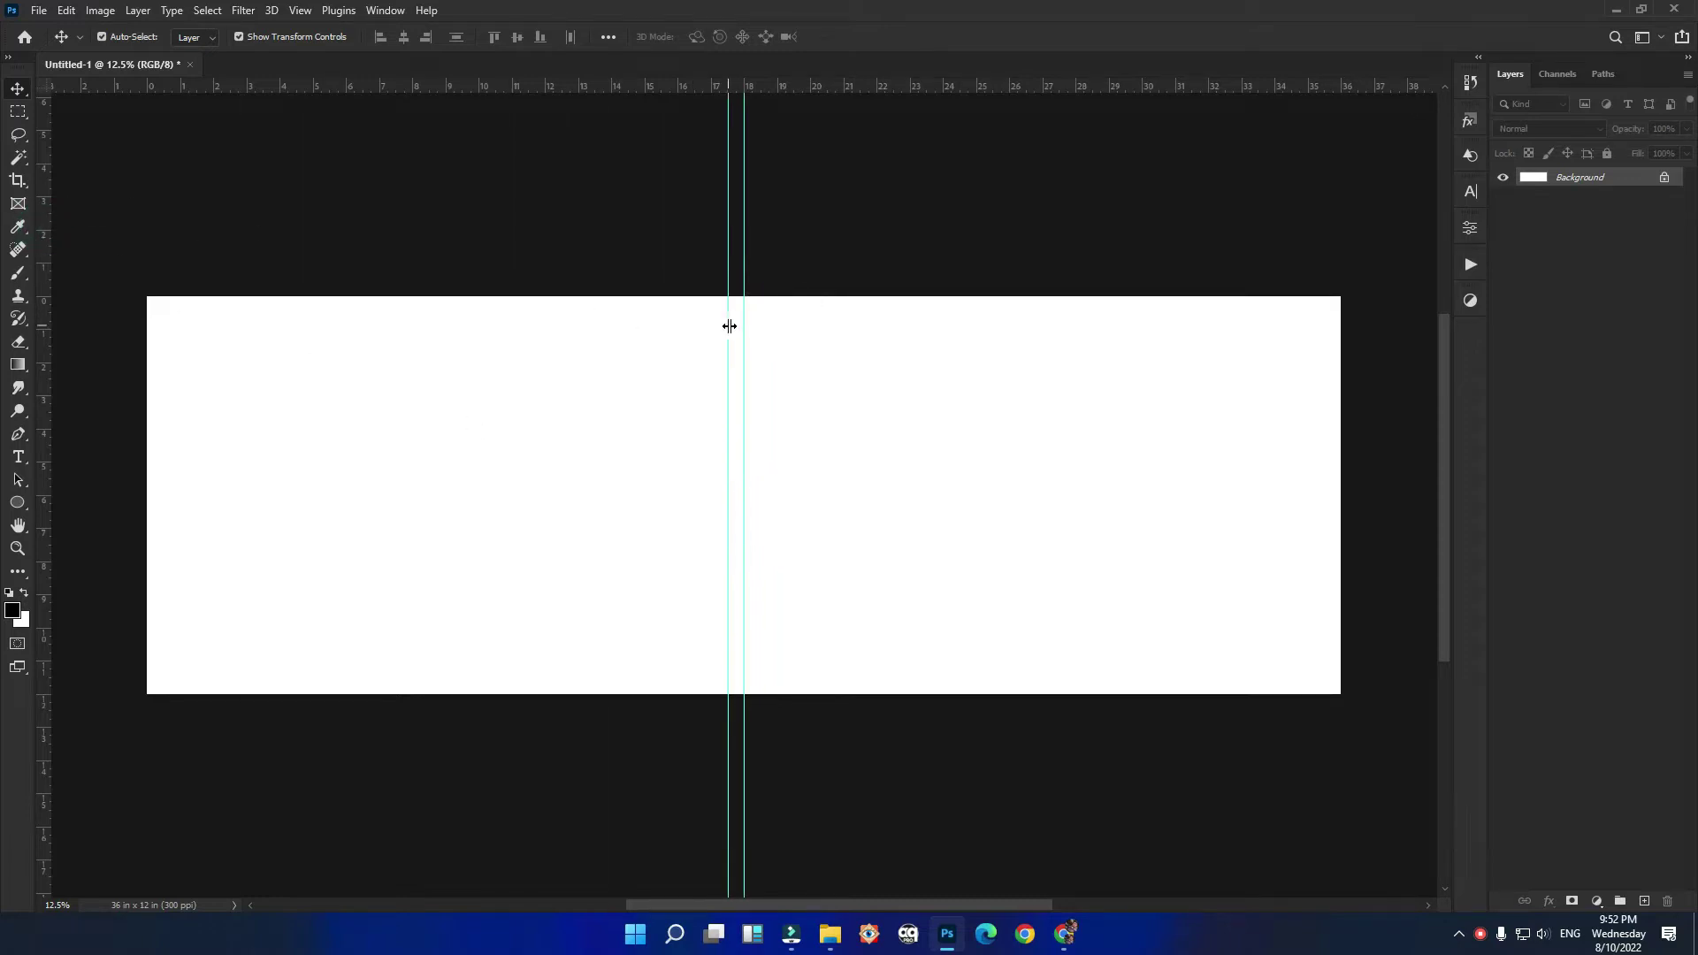
pyautogui.moveTo(79, 217); pyautogui.dragTo(760, 346)
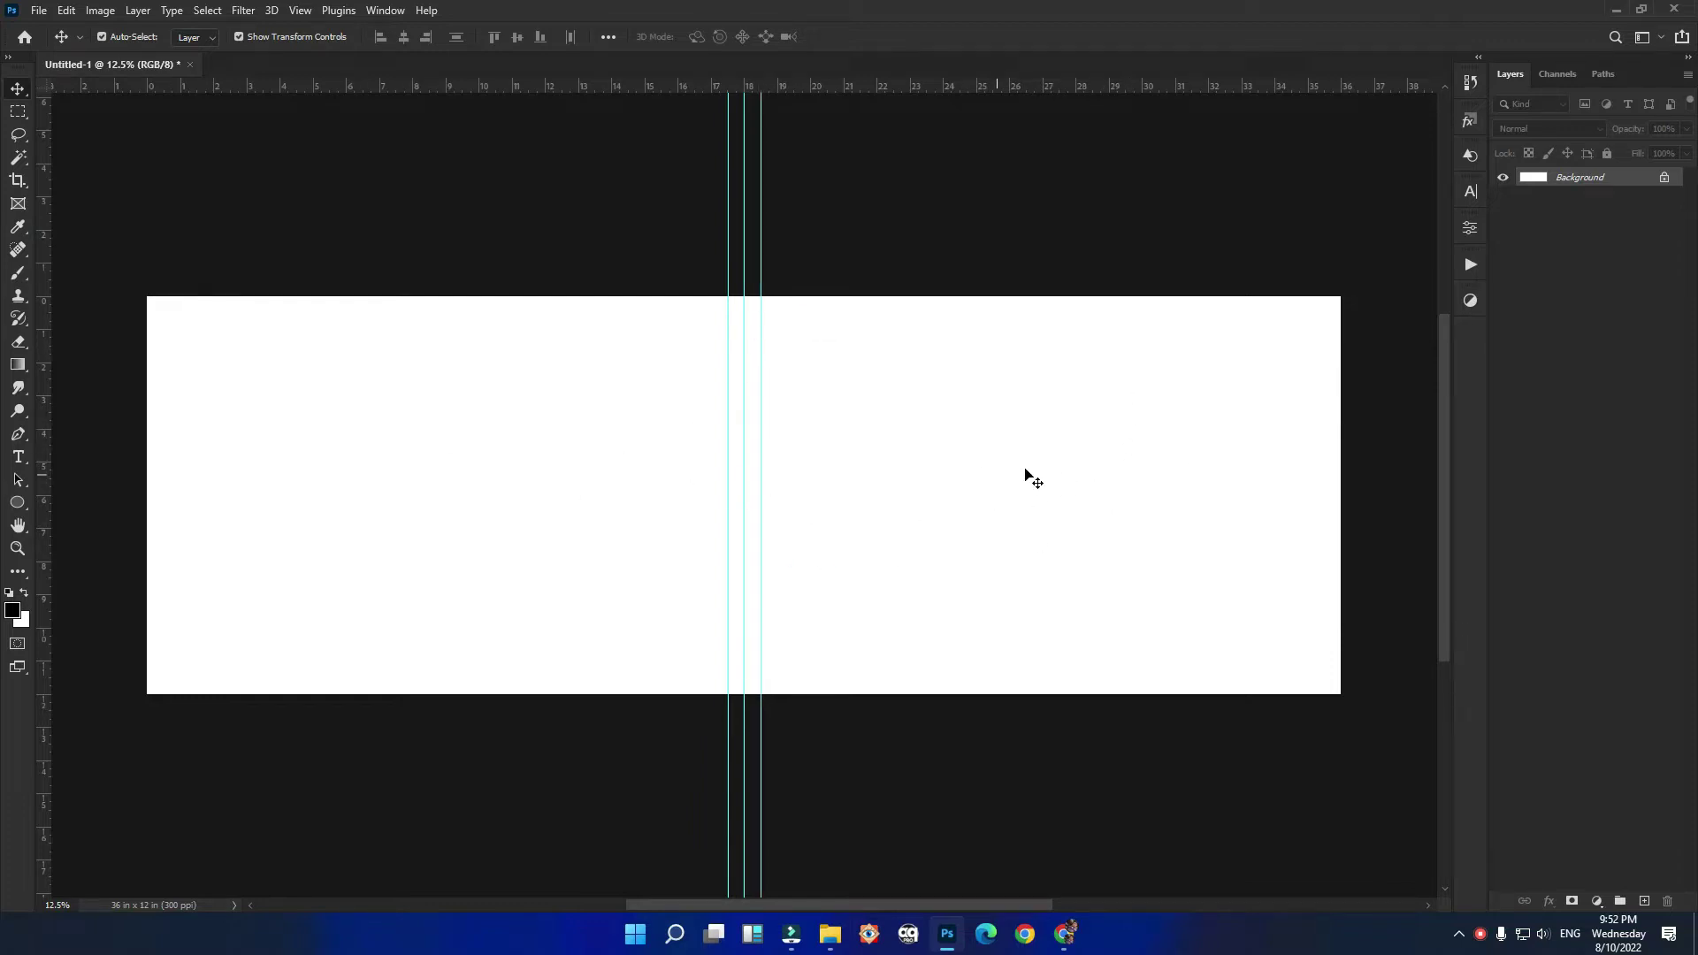
# Step: Place SAY_5714 on the spread's right half, scaled to 114.46% to reach the top edge
pyautogui.moveTo(829, 934)
pyautogui.click(909, 875)
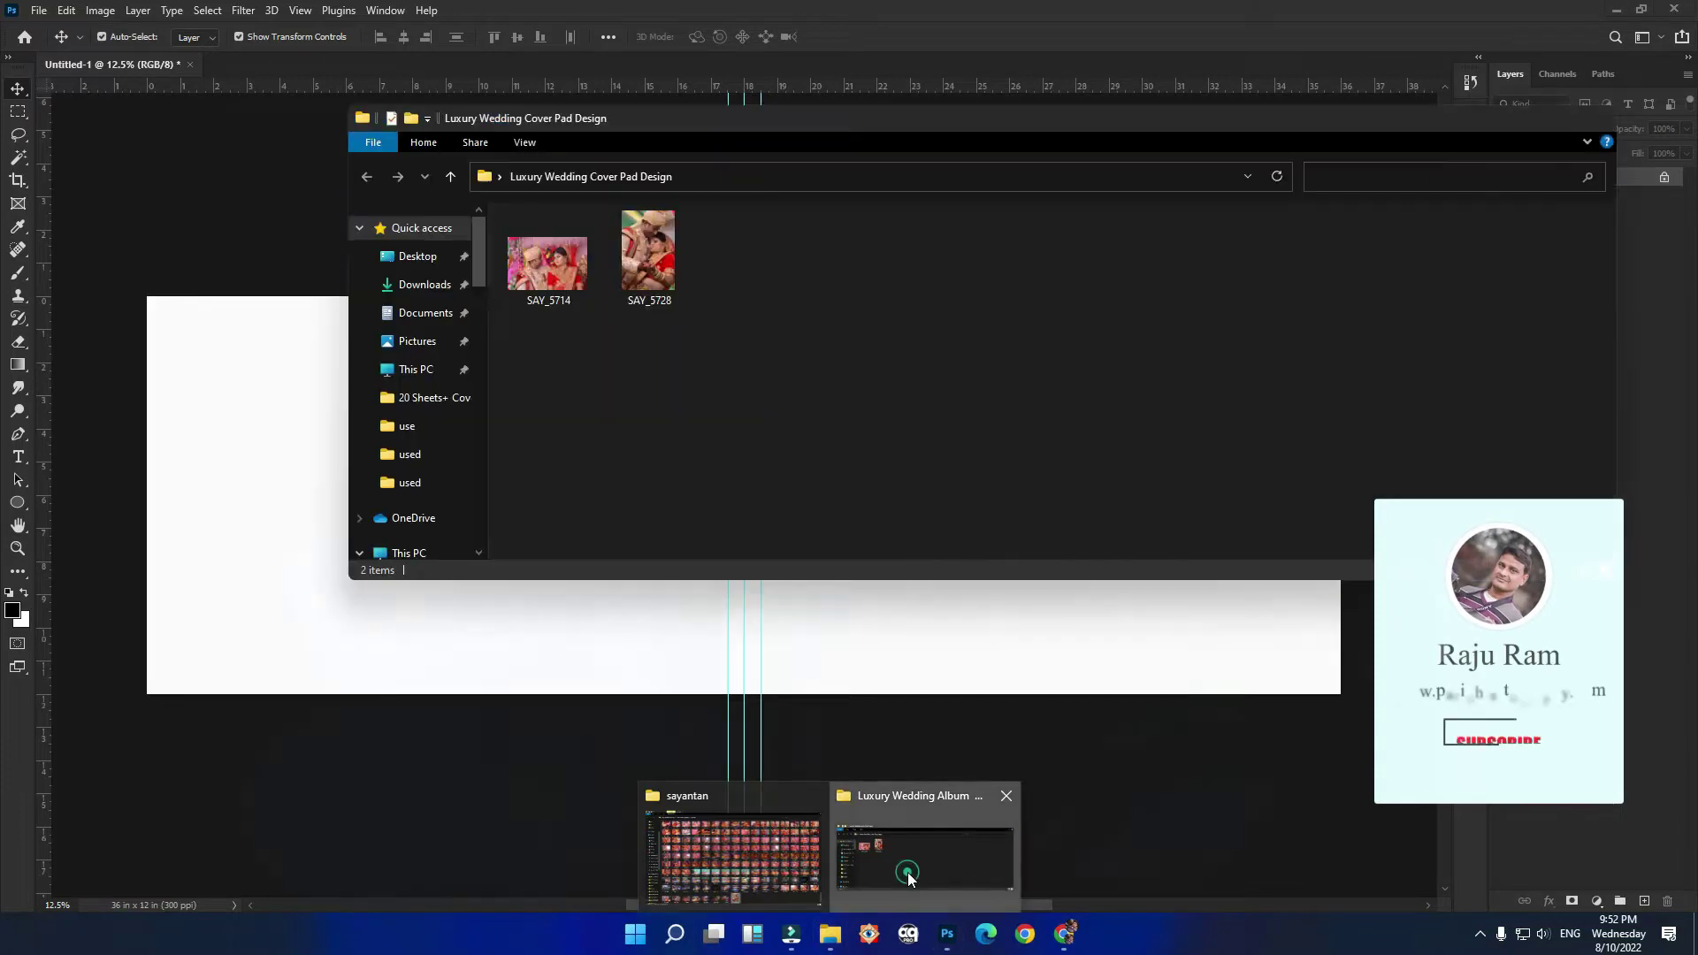
pyautogui.moveTo(548, 266)
pyautogui.mouseDown()
pyautogui.moveTo(977, 648)
pyautogui.moveTo(979, 485)
pyautogui.mouseUp()
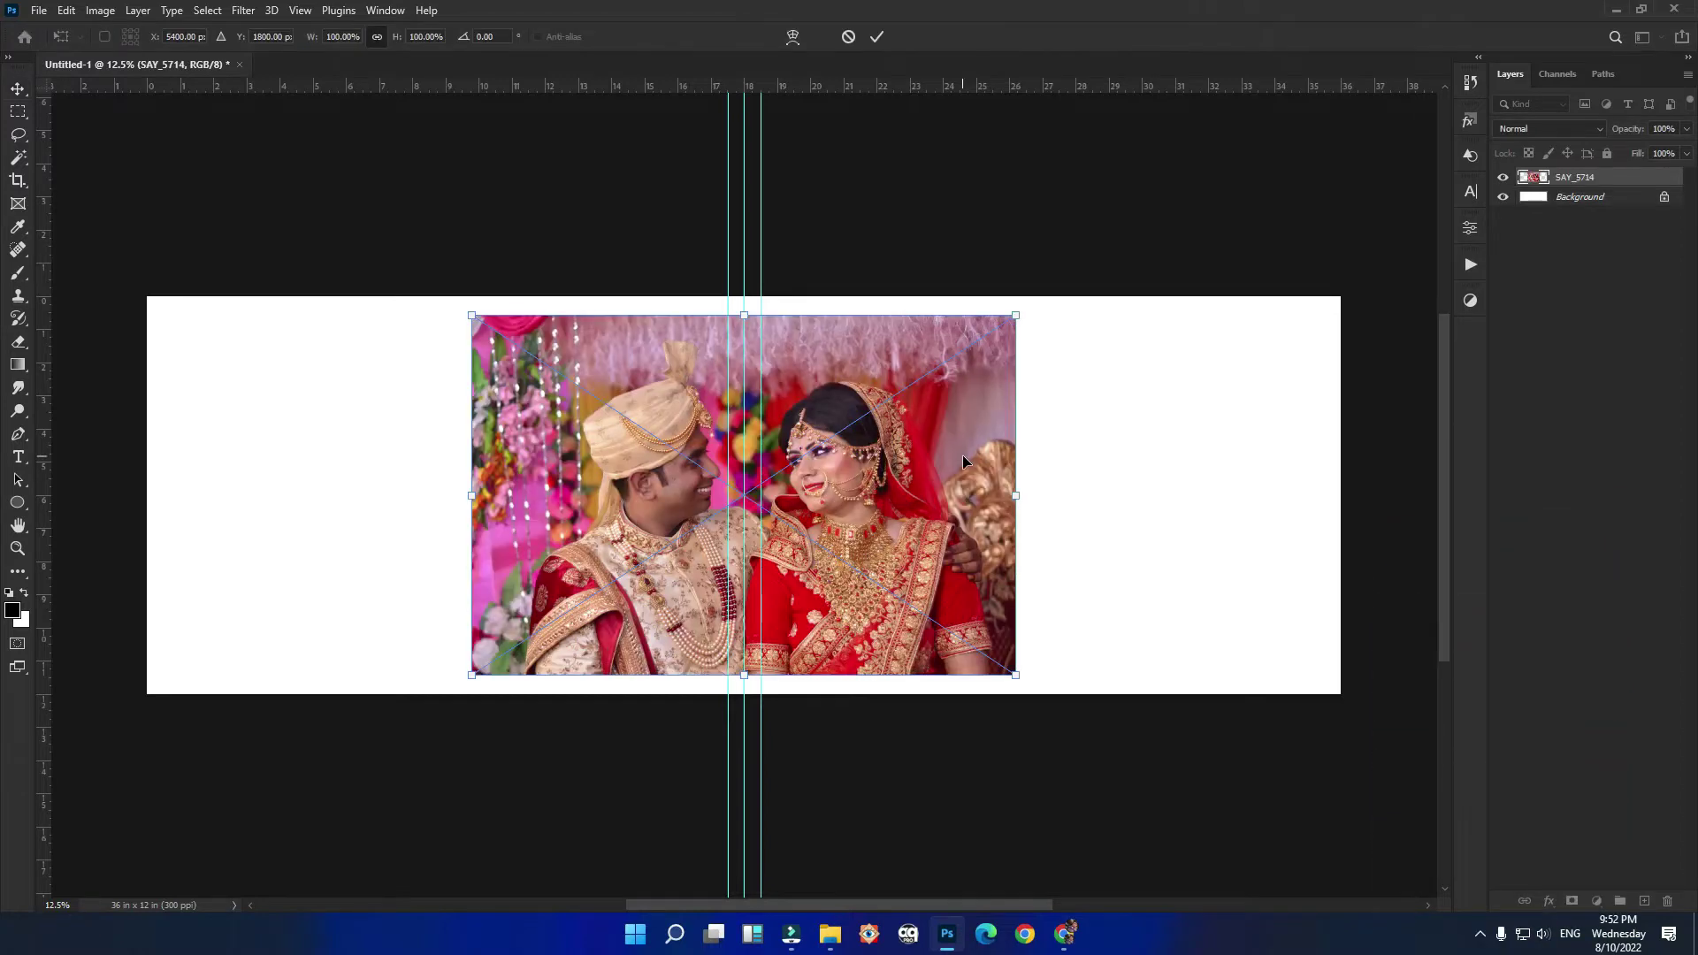
pyautogui.moveTo(796, 593); pyautogui.dragTo(1158, 504)
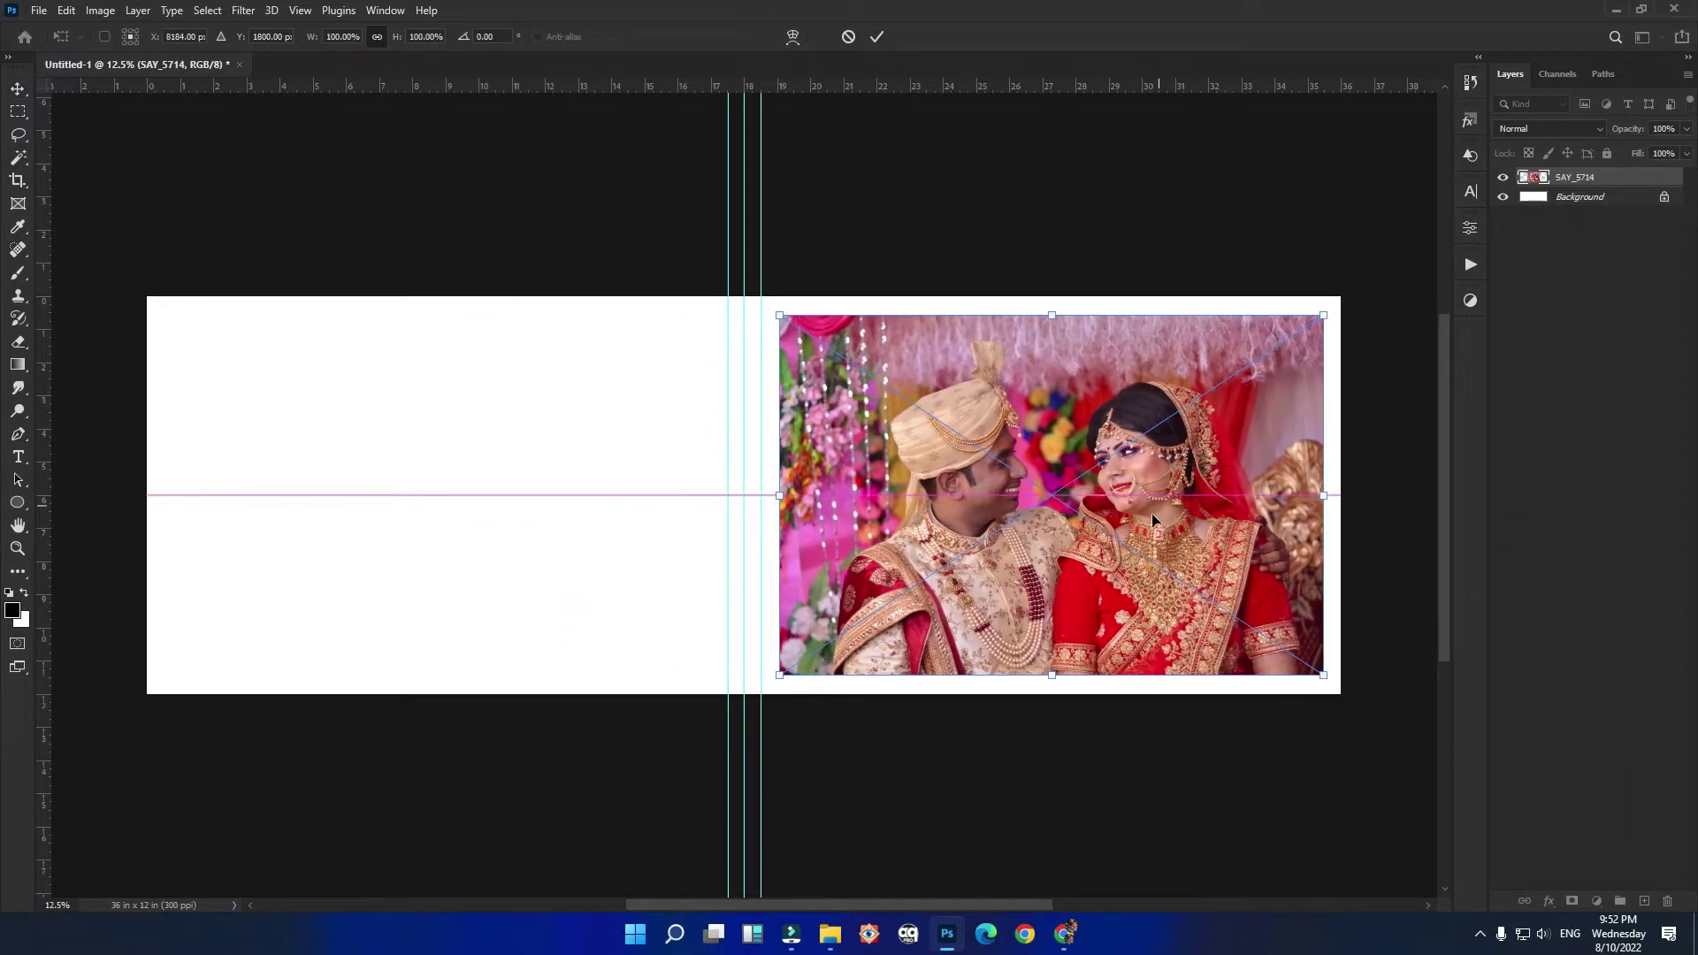
pyautogui.scroll(1, 1150, 513)
pyautogui.scroll(-1, 1094, 549)
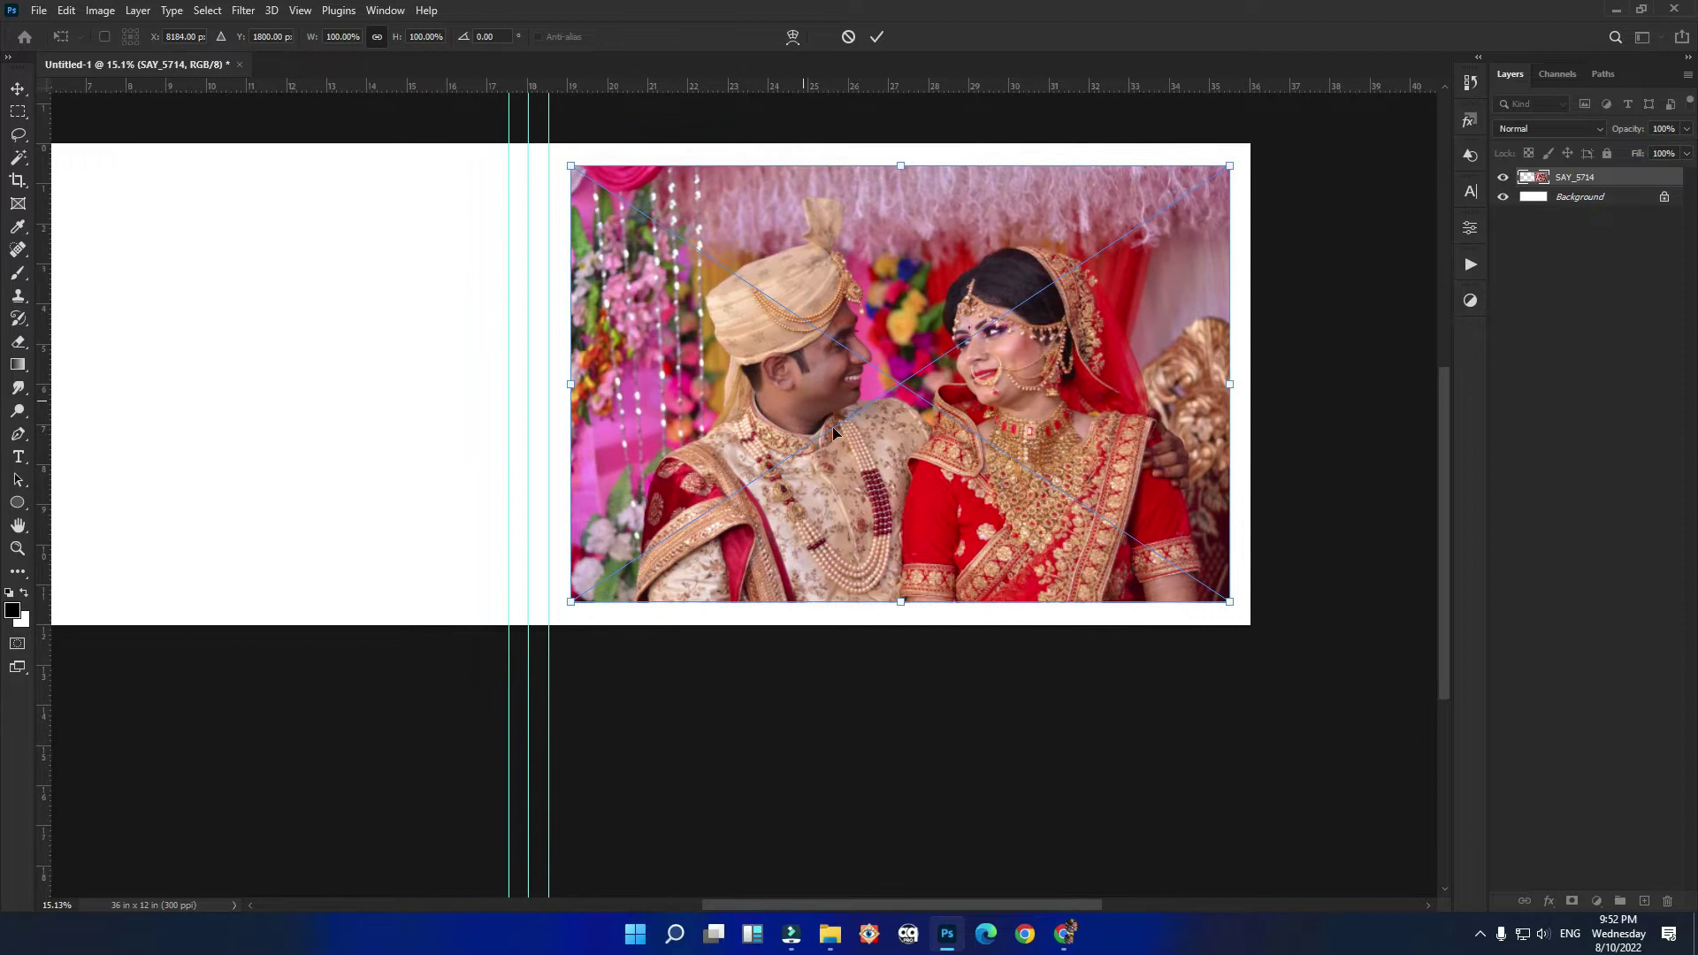
pyautogui.scroll(-1, 833, 431)
pyautogui.moveTo(793, 401); pyautogui.dragTo(811, 422)
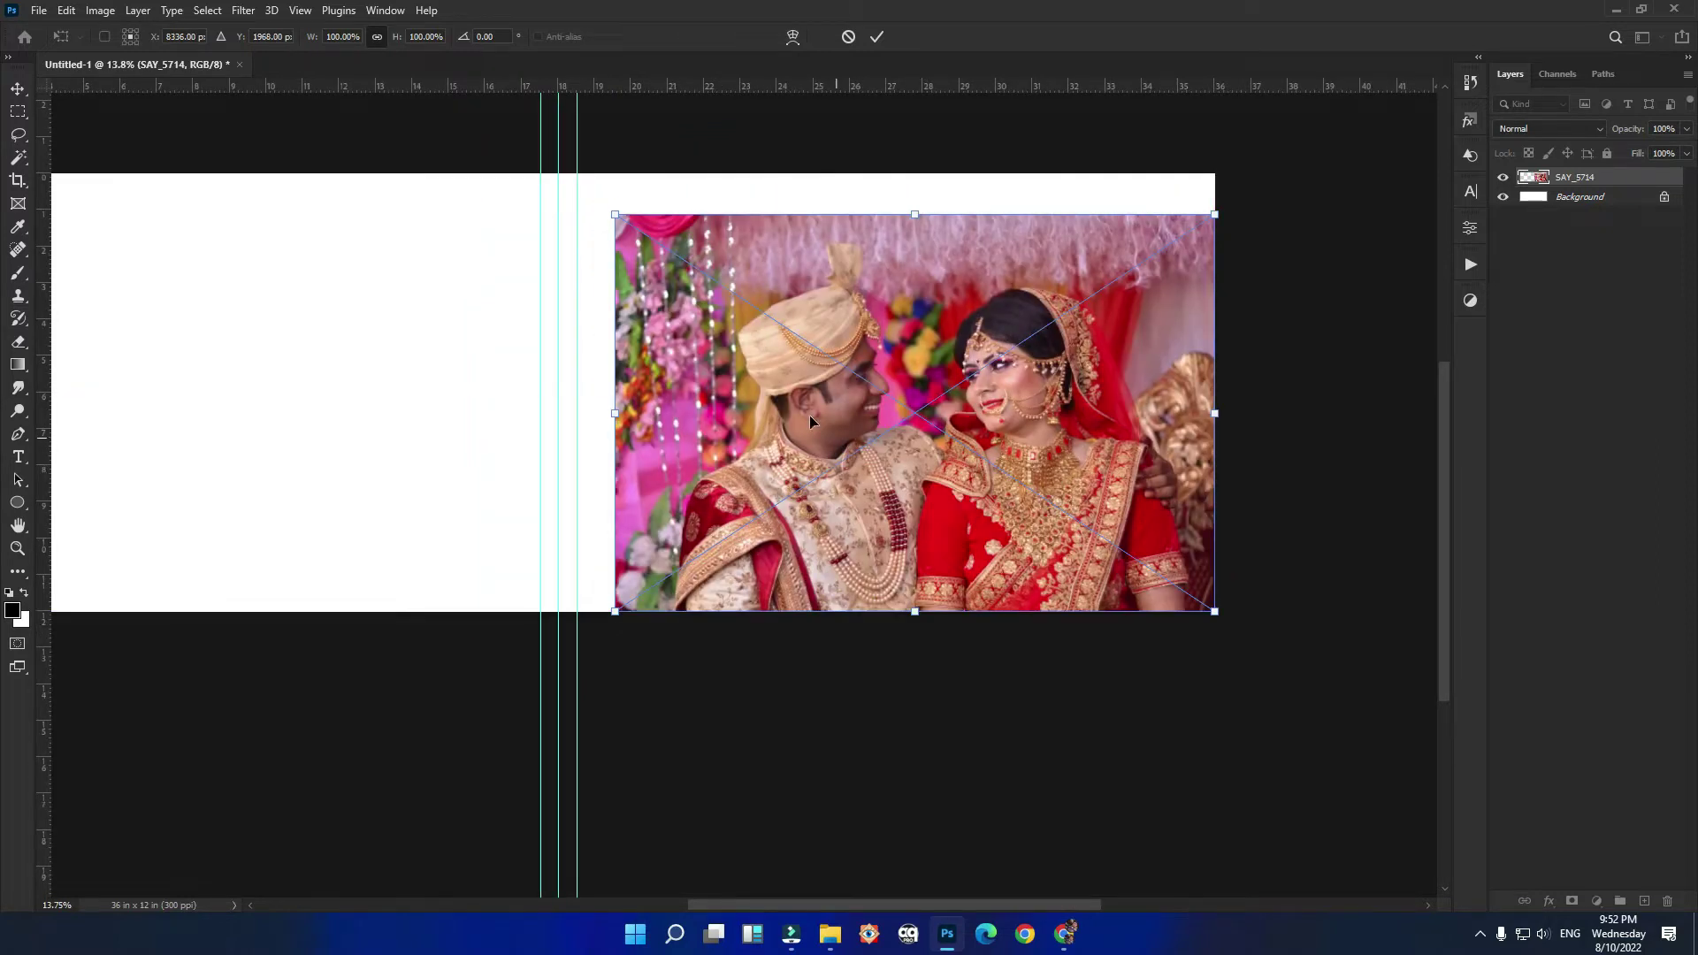
pyautogui.moveTo(616, 218); pyautogui.dragTo(556, 117)
pyautogui.press('Return')
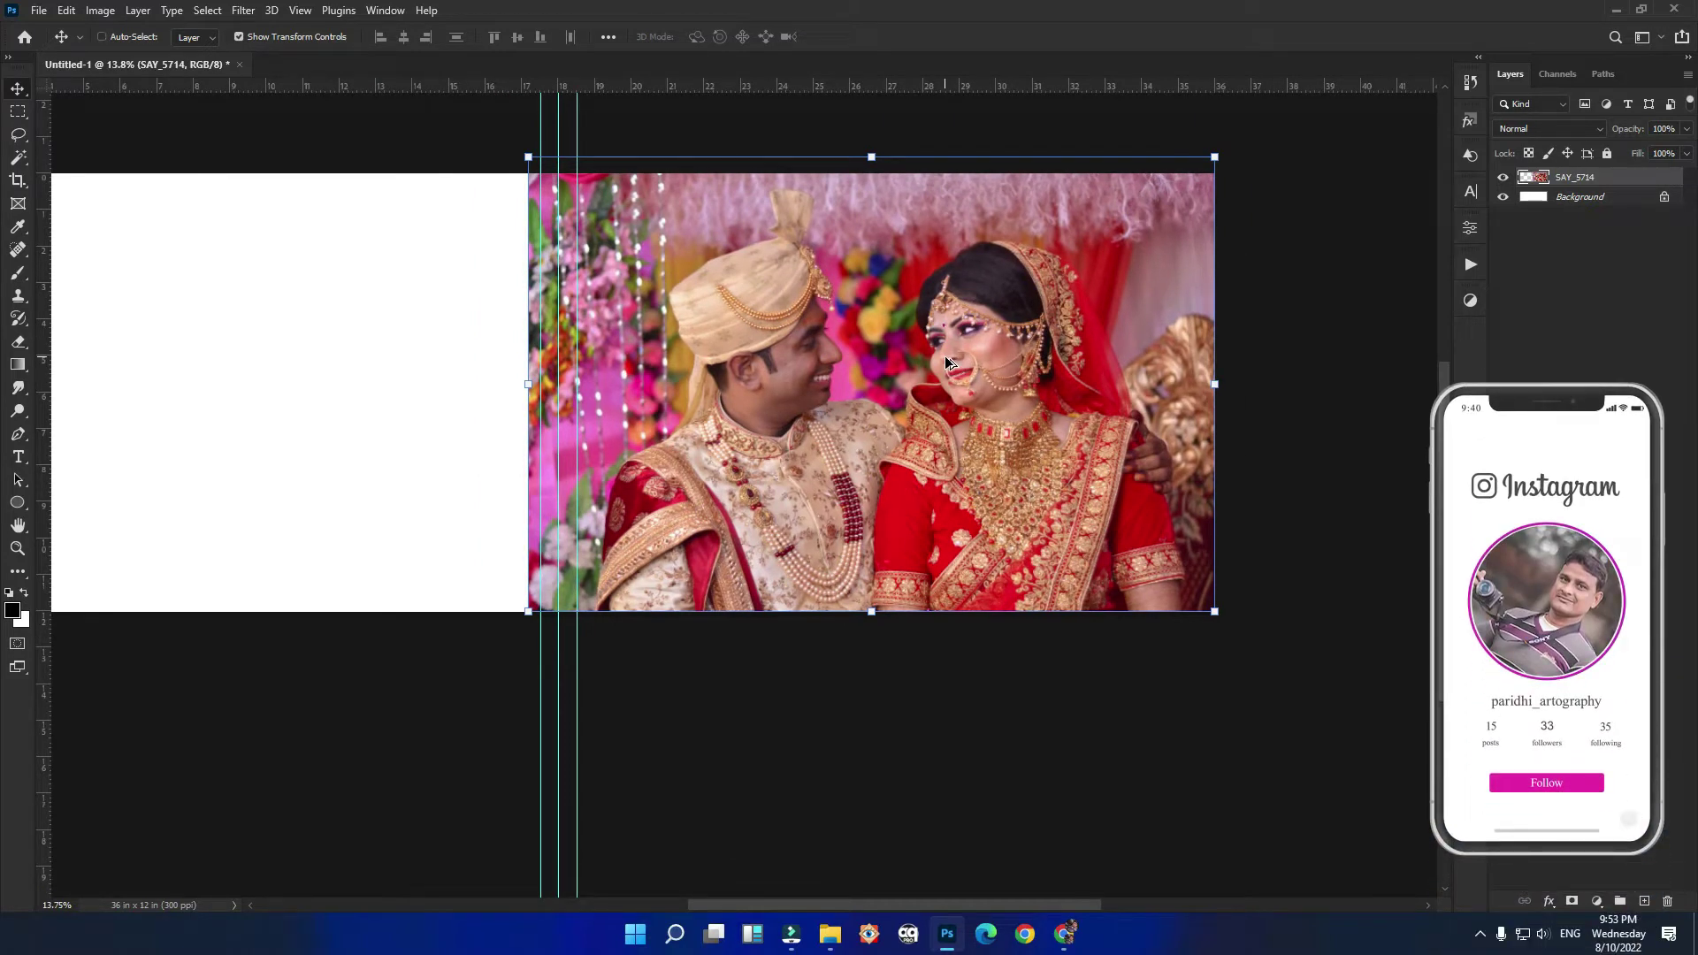
pyautogui.hotkey('ctrl', 'alt', 'shift', 'b')
# Step: Convert SAY_5714 to black and white with the Reds slider lowered to 26%
pyautogui.moveTo(1049, 181)
pyautogui.mouseDown()
pyautogui.moveTo(1254, 337)
pyautogui.moveTo(1214, 239)
pyautogui.mouseUp()
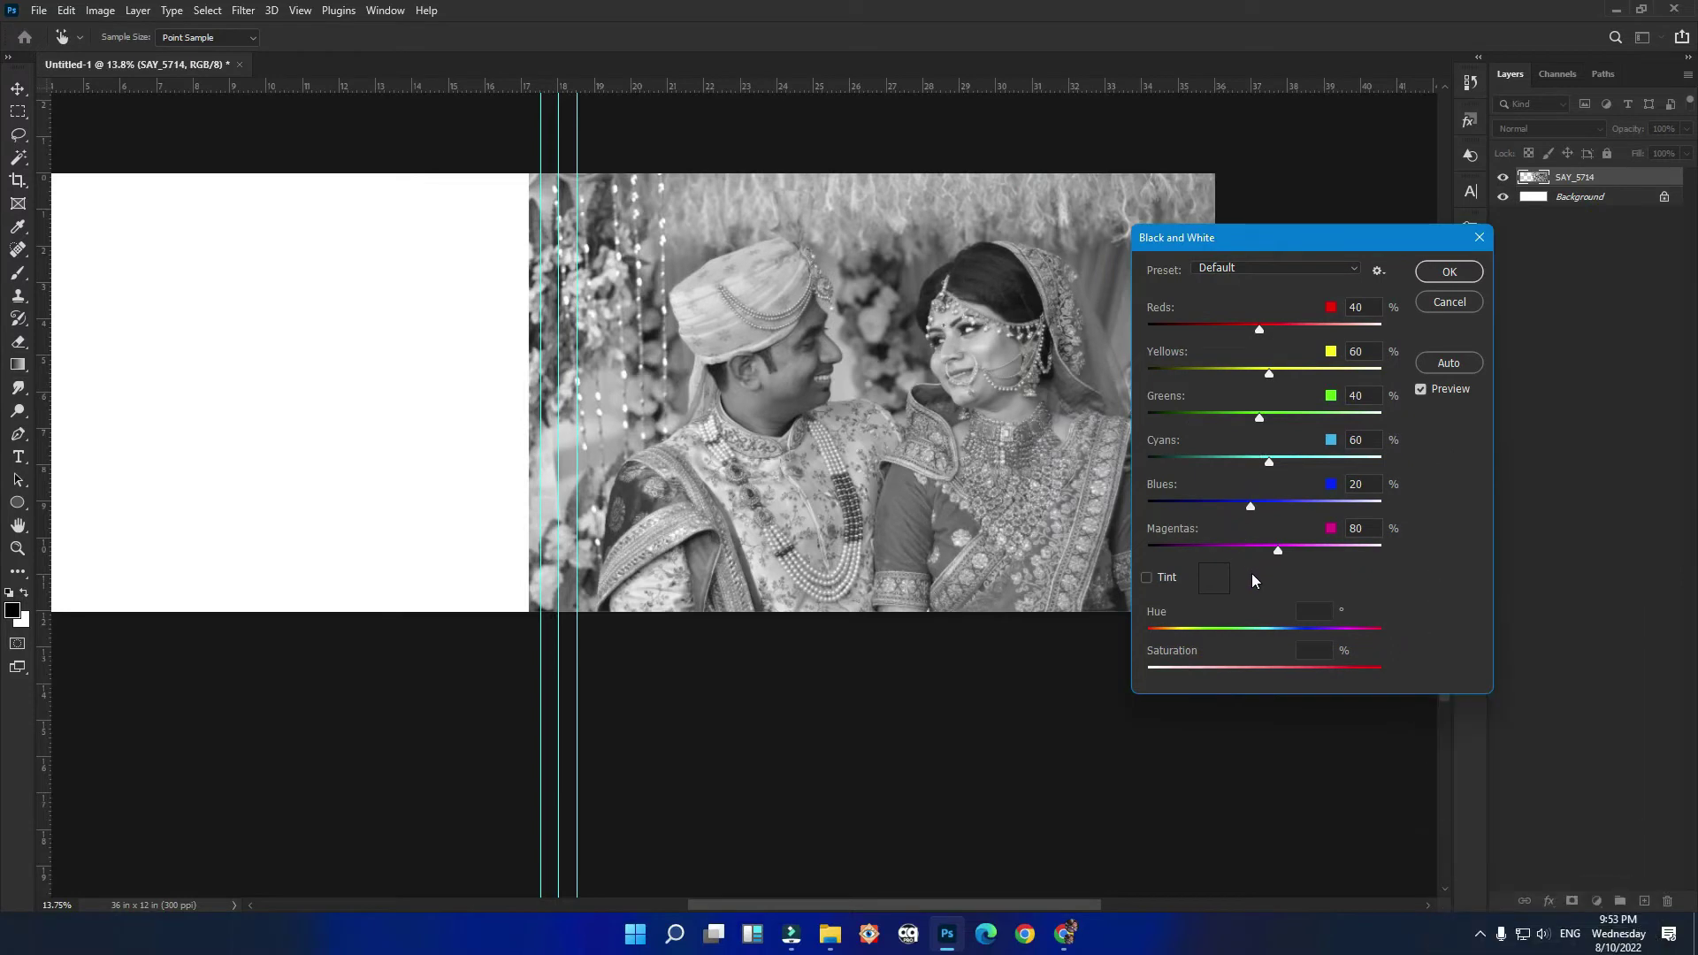
pyautogui.moveTo(1260, 328); pyautogui.dragTo(1254, 330)
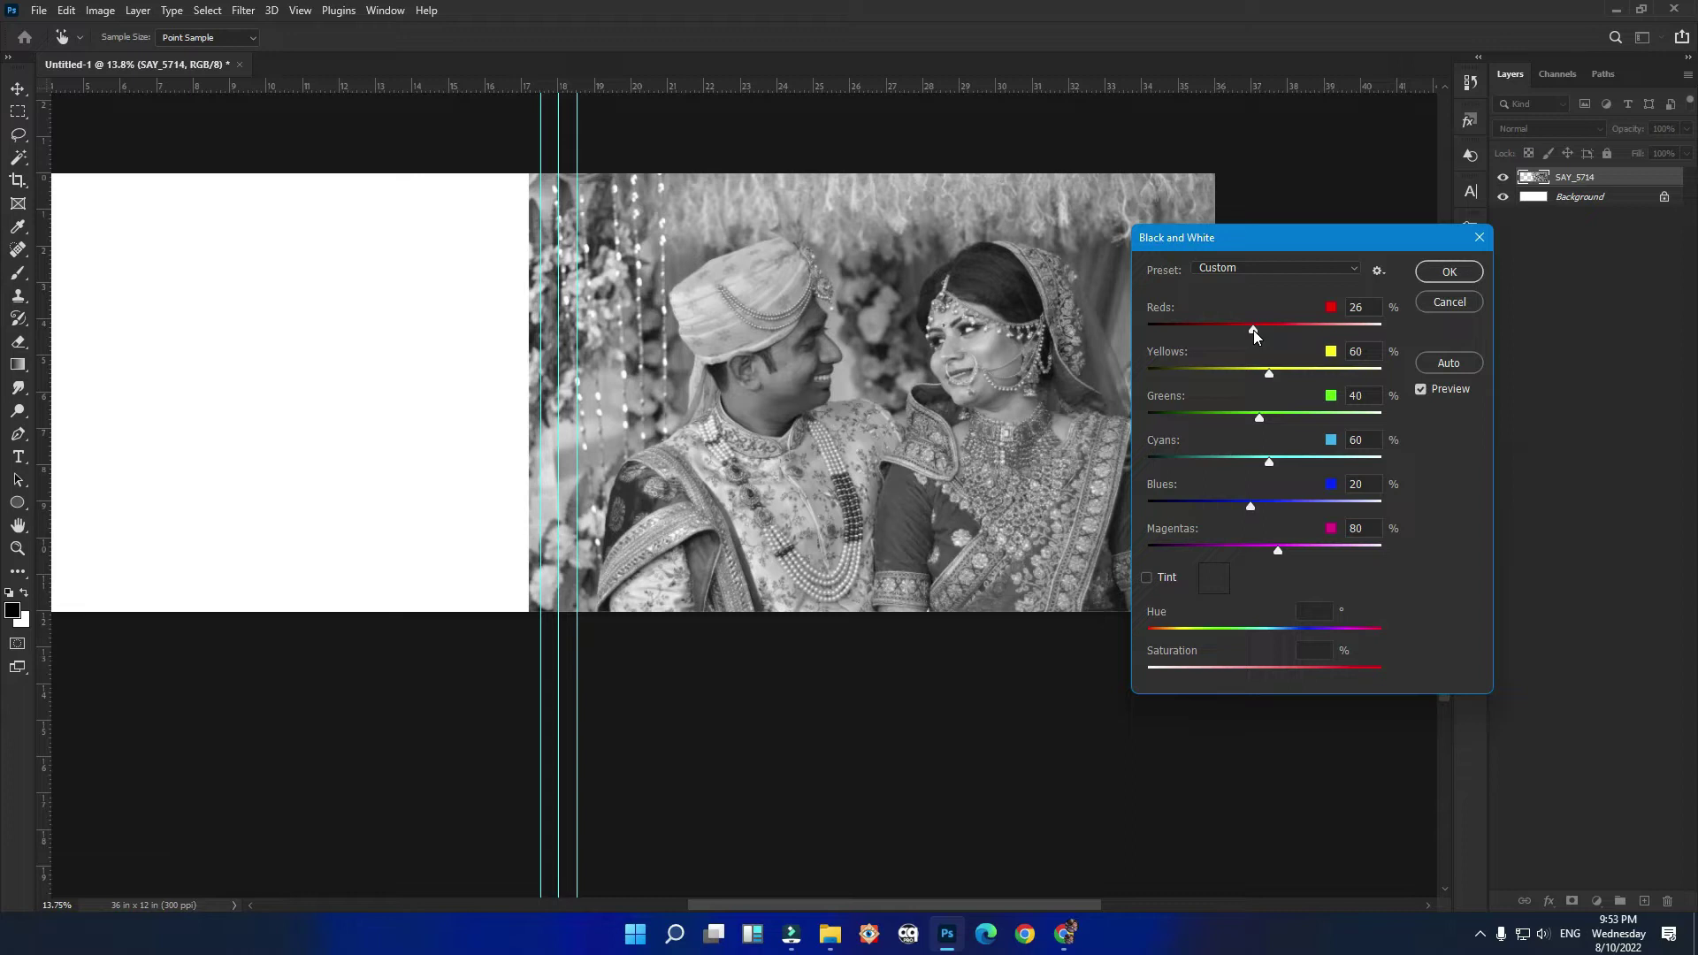
pyautogui.click(1448, 271)
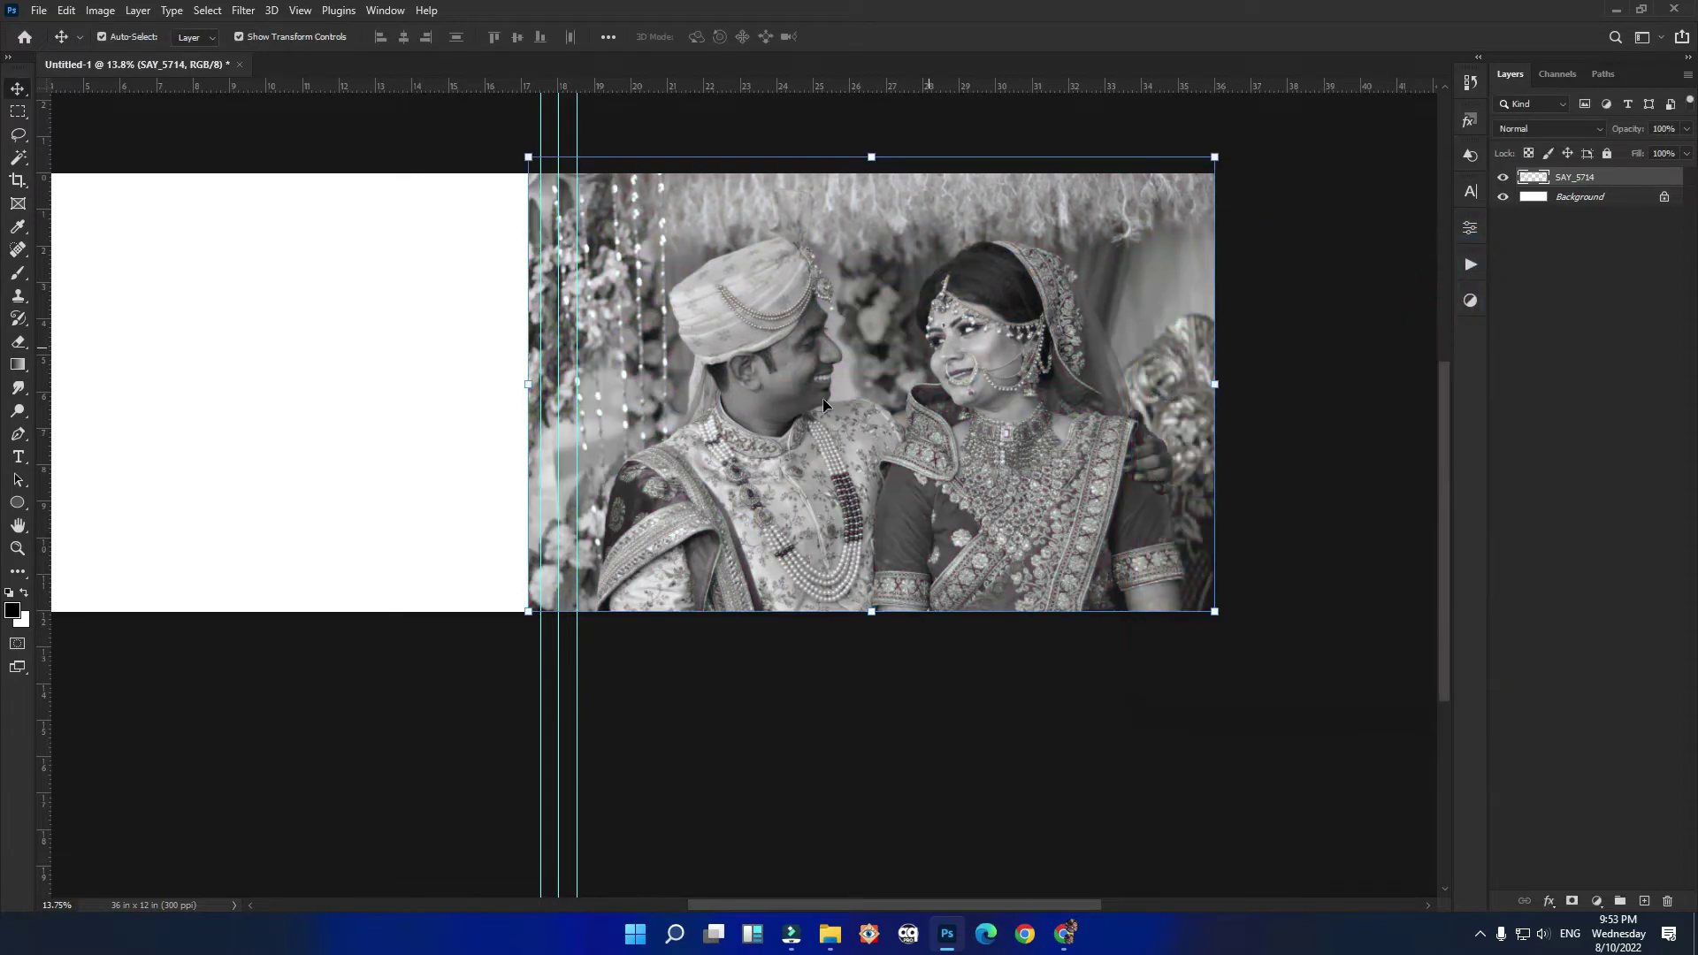
pyautogui.scroll(1, 960, 488)
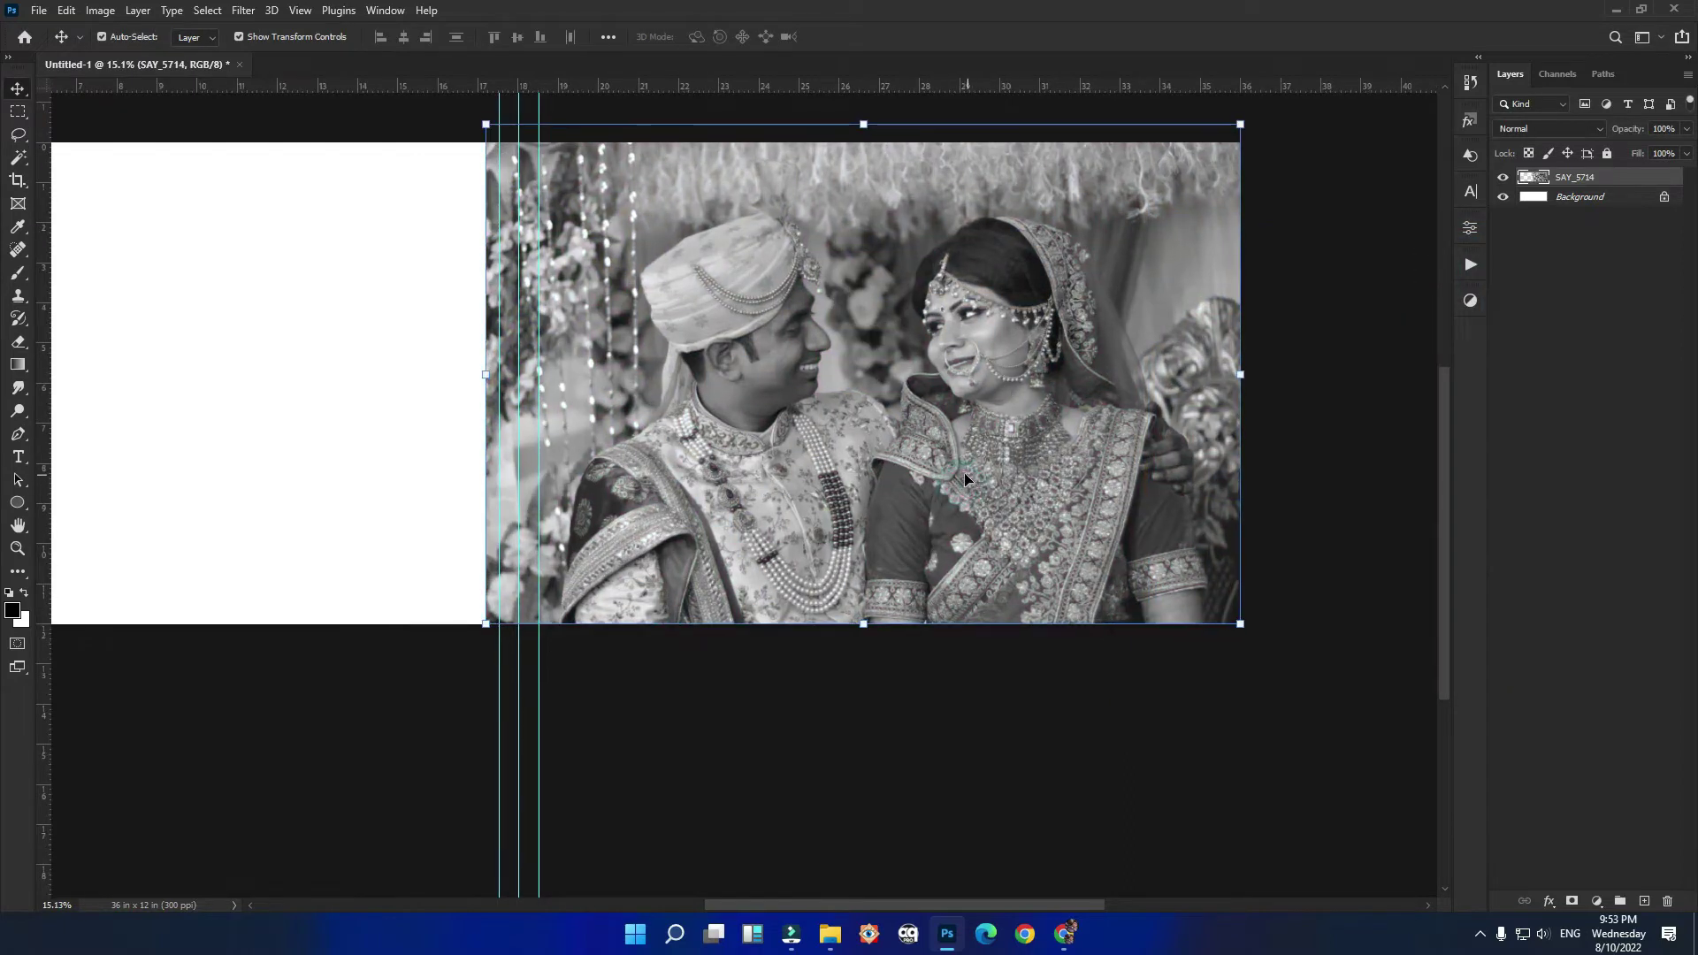
# Step: Mask the photo and paint it back in with a large soft brush for faded edges
pyautogui.keyDown('alt'); pyautogui.click(1570, 901); pyautogui.keyUp('alt')
pyautogui.press('b')
pyautogui.press(']')
pyautogui.press(']')
pyautogui.press(']')
pyautogui.press(']')
pyautogui.press(']')
pyautogui.press(']')
pyautogui.press(']')
pyautogui.press(']')
pyautogui.moveTo(843, 341)
pyautogui.mouseDown()
pyautogui.moveTo(1176, 463)
pyautogui.moveTo(1080, 265)
pyautogui.moveTo(846, 290)
pyautogui.moveTo(587, 228)
pyautogui.moveTo(940, 561)
pyautogui.moveTo(1198, 595)
pyautogui.moveTo(1141, 548)
pyautogui.moveTo(1172, 533)
pyautogui.moveTo(760, 155)
pyautogui.moveTo(1048, 471)
pyautogui.moveTo(1232, 474)
pyautogui.moveTo(1088, 407)
pyautogui.moveTo(575, 381)
pyautogui.moveTo(1087, 479)
pyautogui.mouseUp()
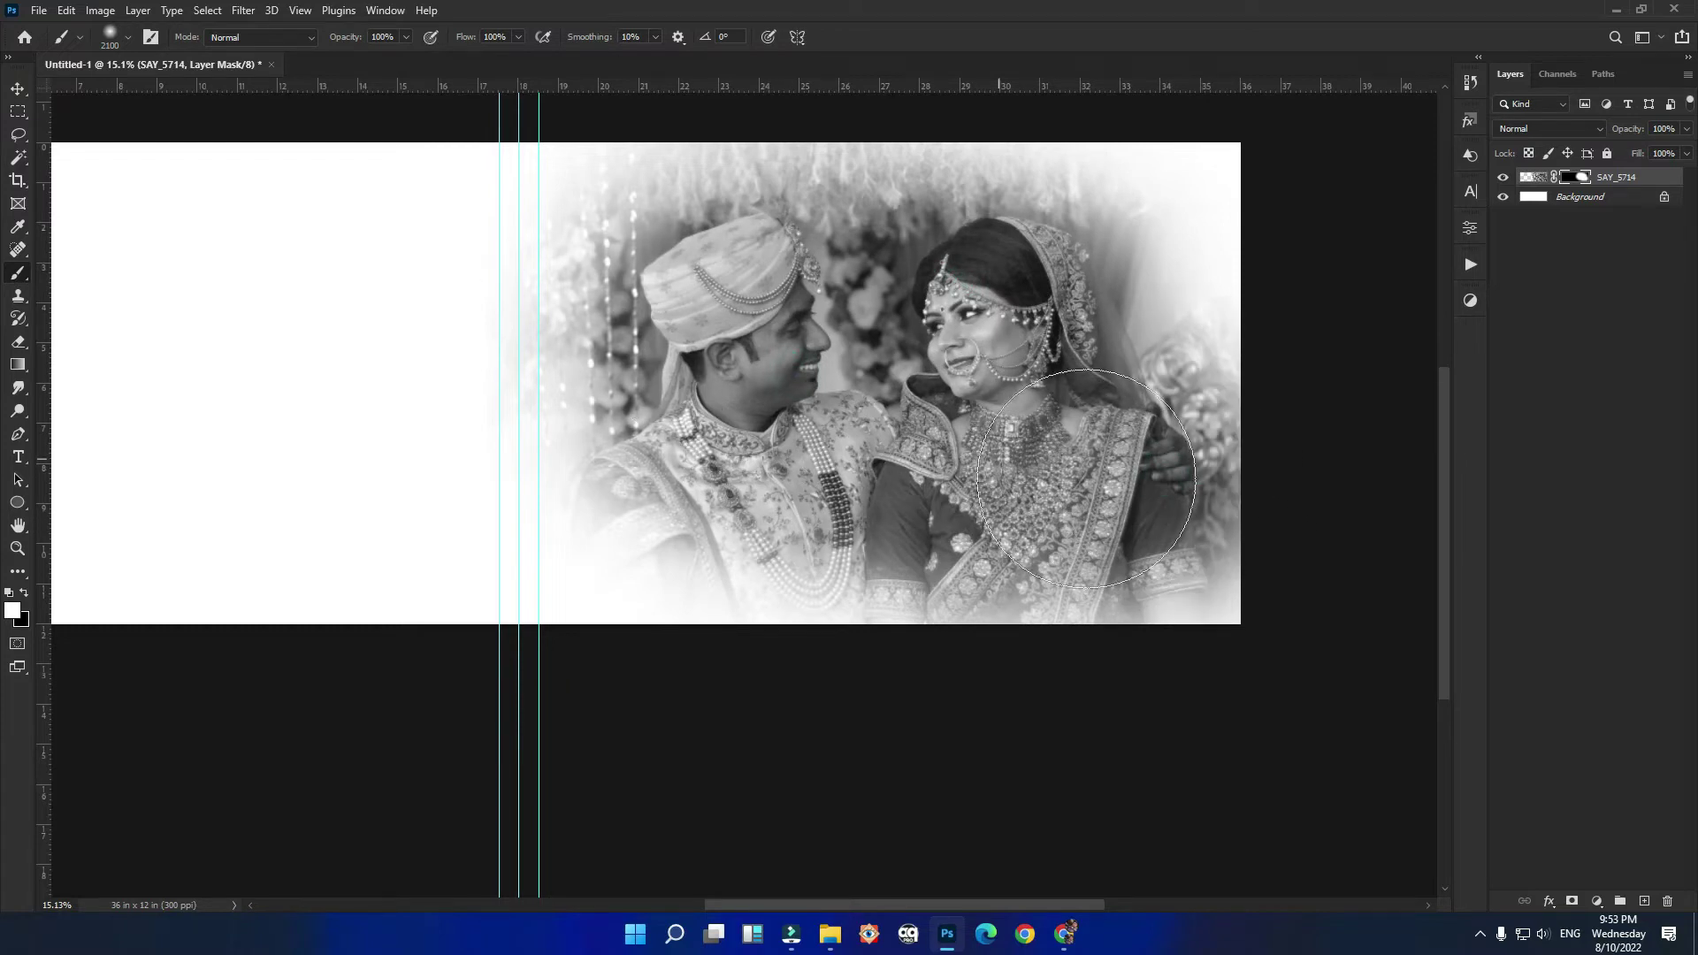
# Step: Enlarge the photo slightly and set its layer opacity to 60%
pyautogui.press('v')
pyautogui.scroll(-1, 778, 349)
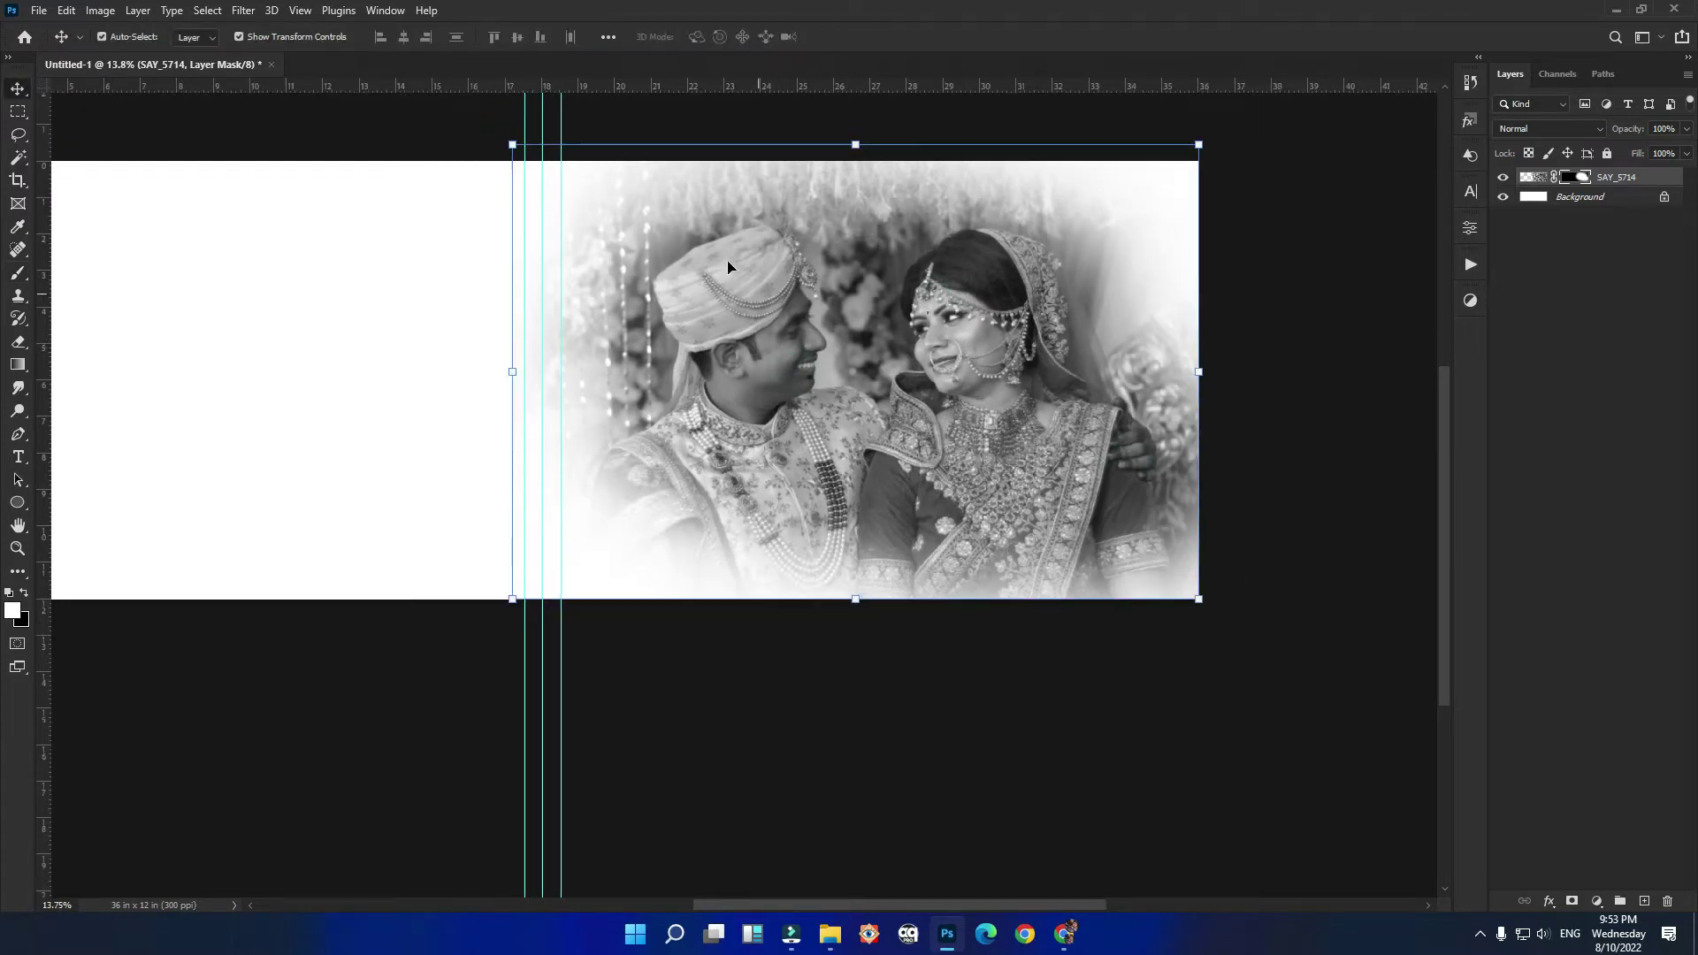
pyautogui.moveTo(512, 144); pyautogui.dragTo(484, 124)
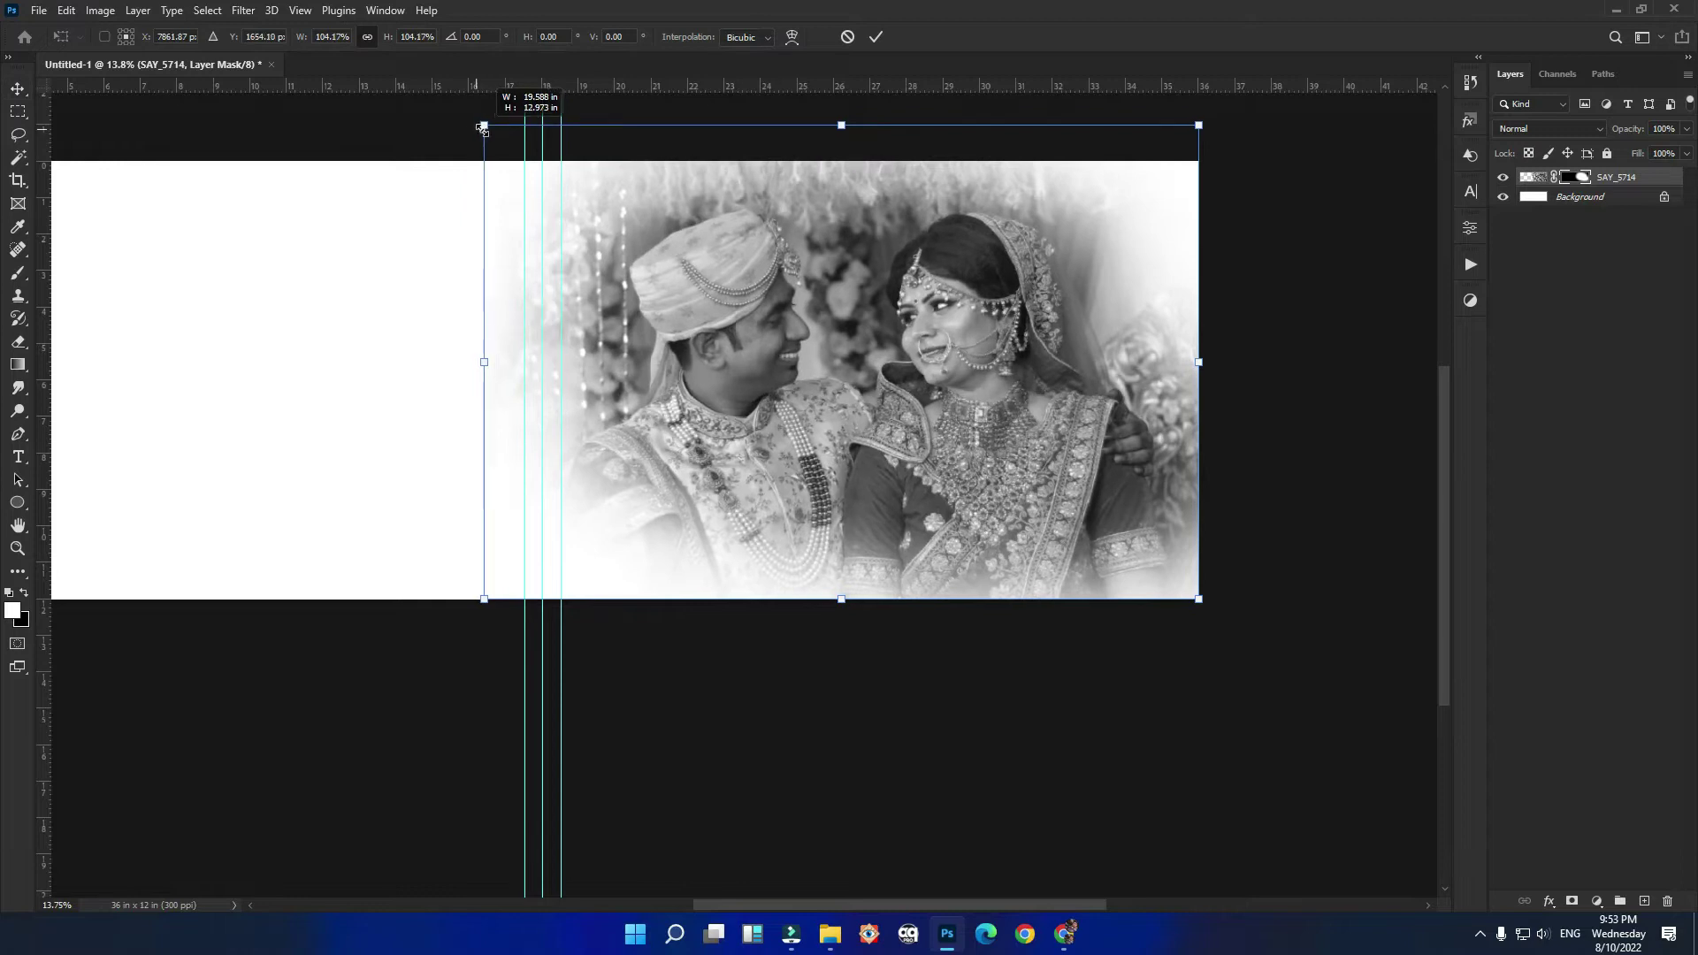
pyautogui.press('Return')
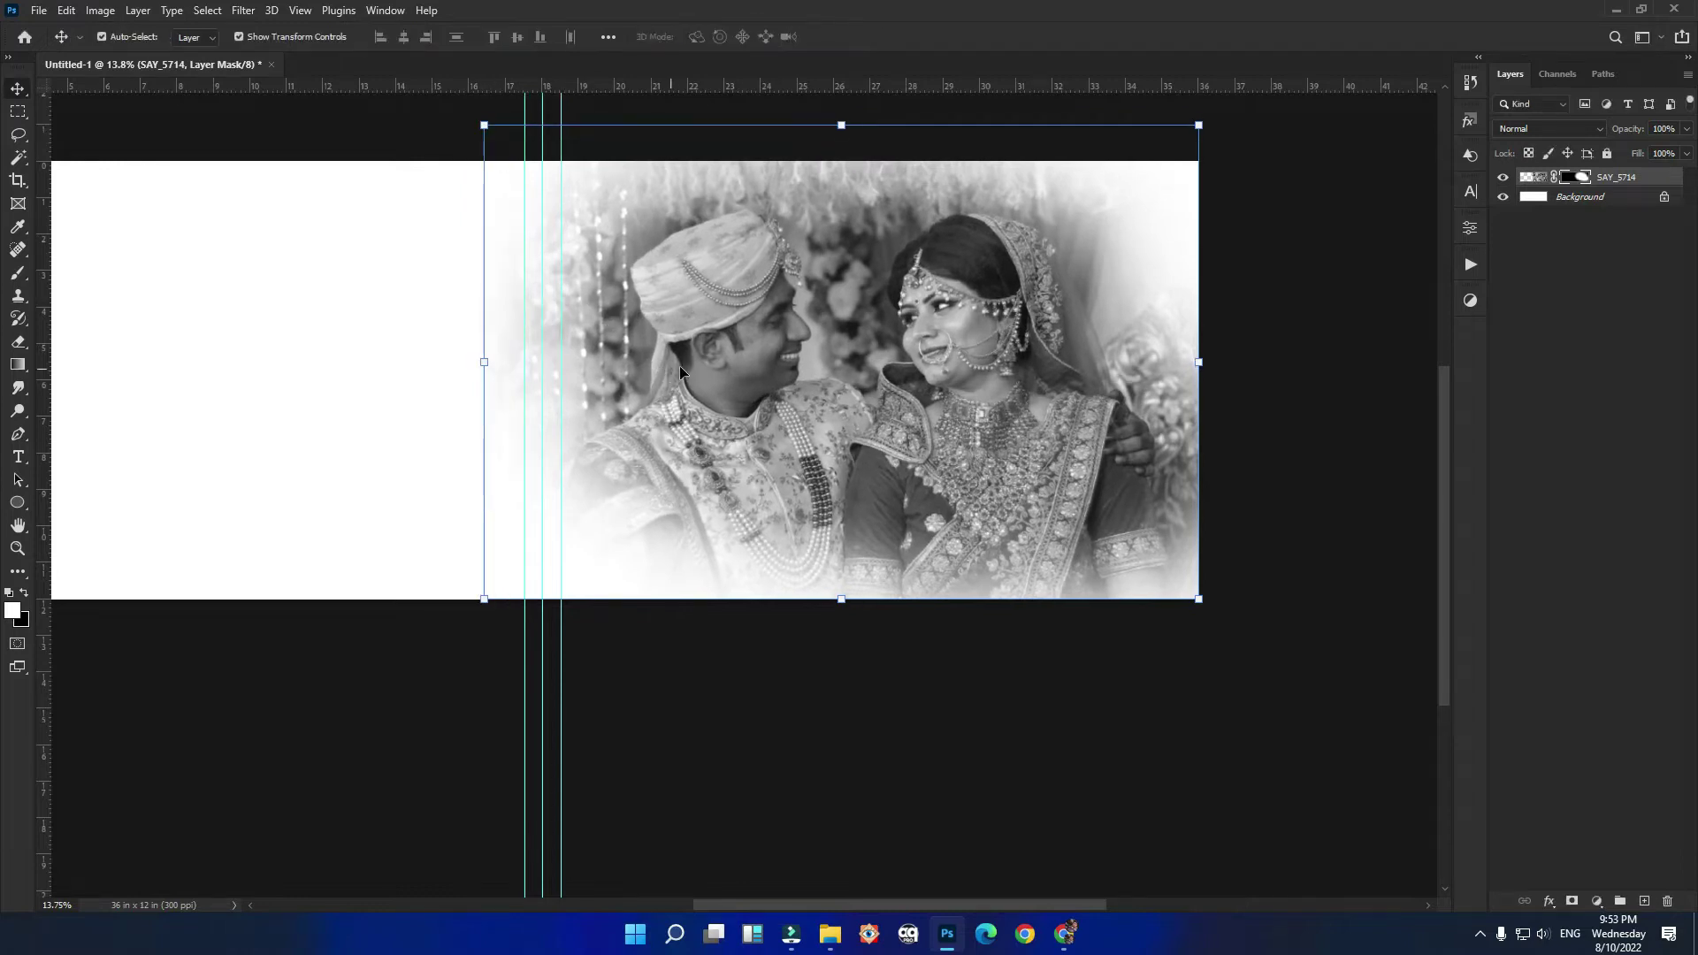
pyautogui.click(1686, 130)
pyautogui.click(1648, 152)
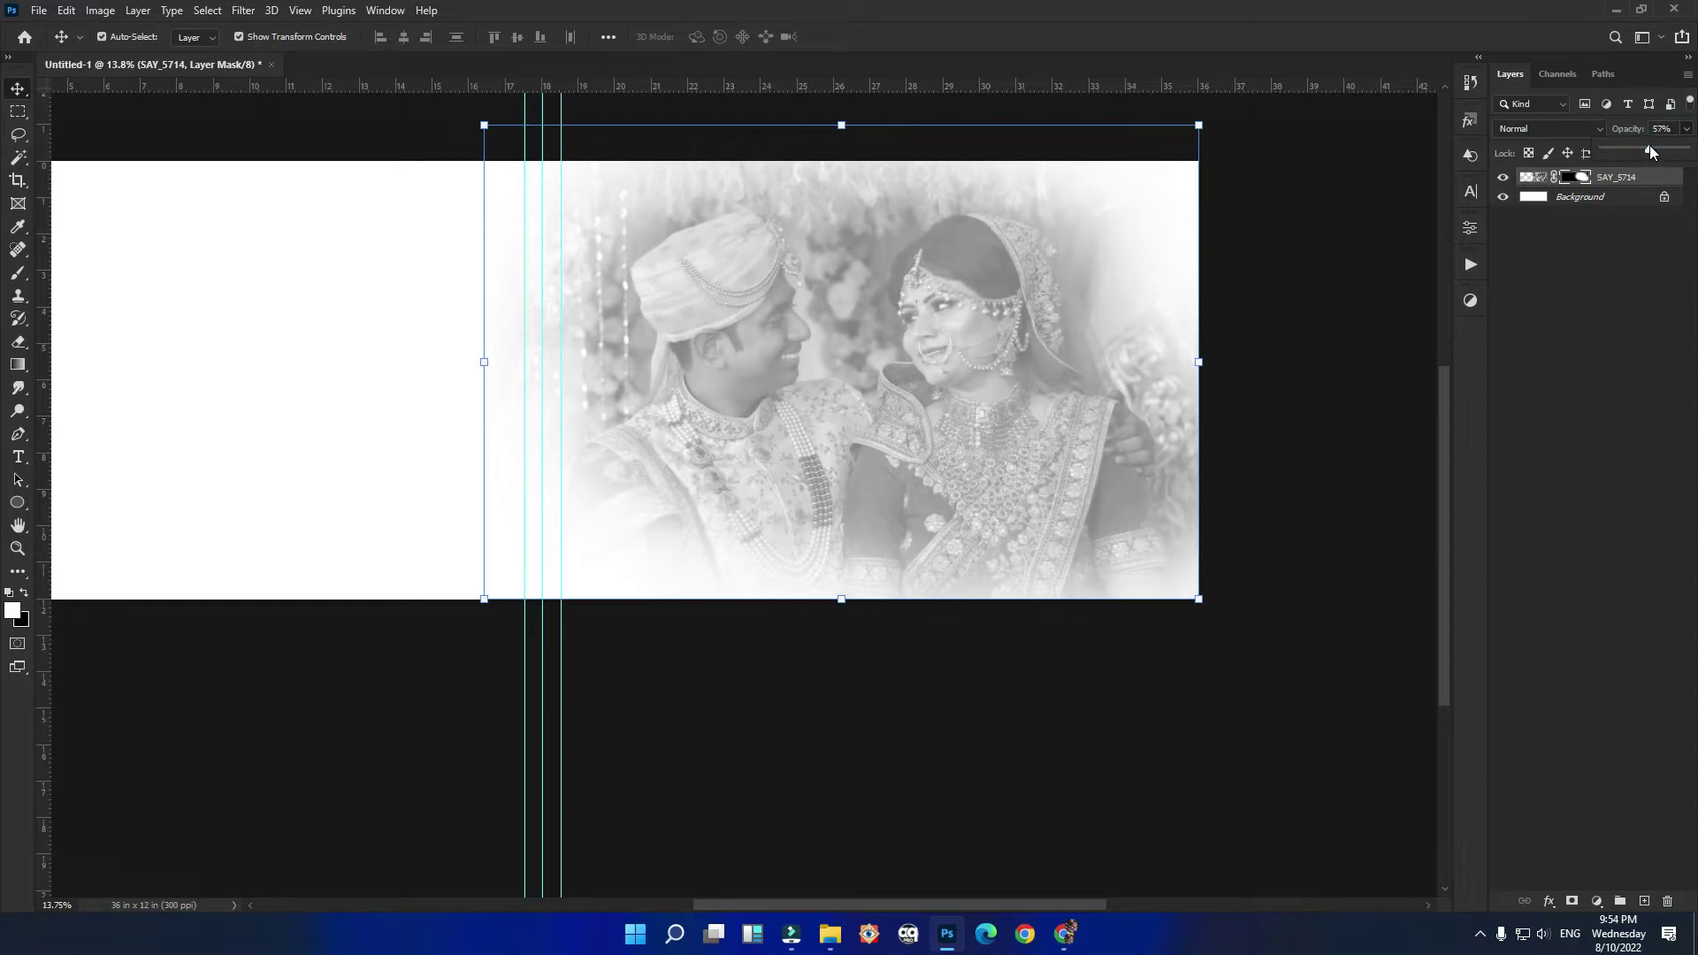
pyautogui.click(1282, 493)
pyautogui.scroll(1, 920, 395)
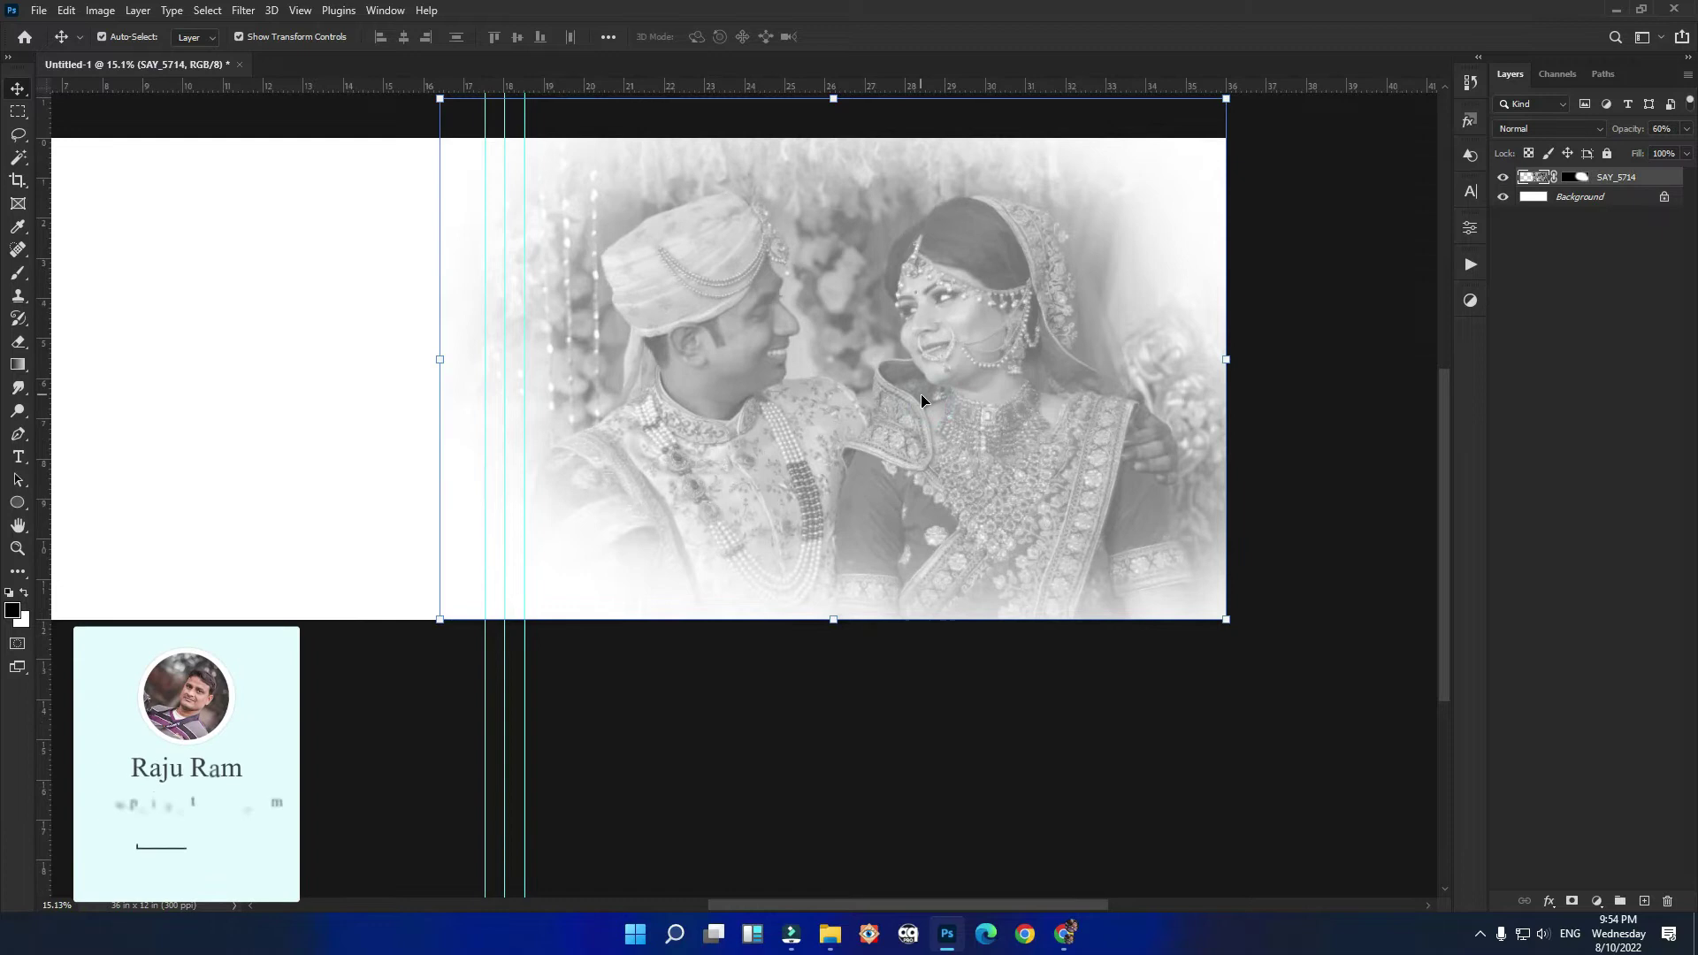
# Step: Apply a Curves adjustment that brightens midtones and deepens shadows on the faded photo
pyautogui.hotkey('ctrl', 'm')
pyautogui.moveTo(1063, 189)
pyautogui.mouseDown()
pyautogui.moveTo(1214, 358)
pyautogui.moveTo(1194, 367)
pyautogui.mouseUp()
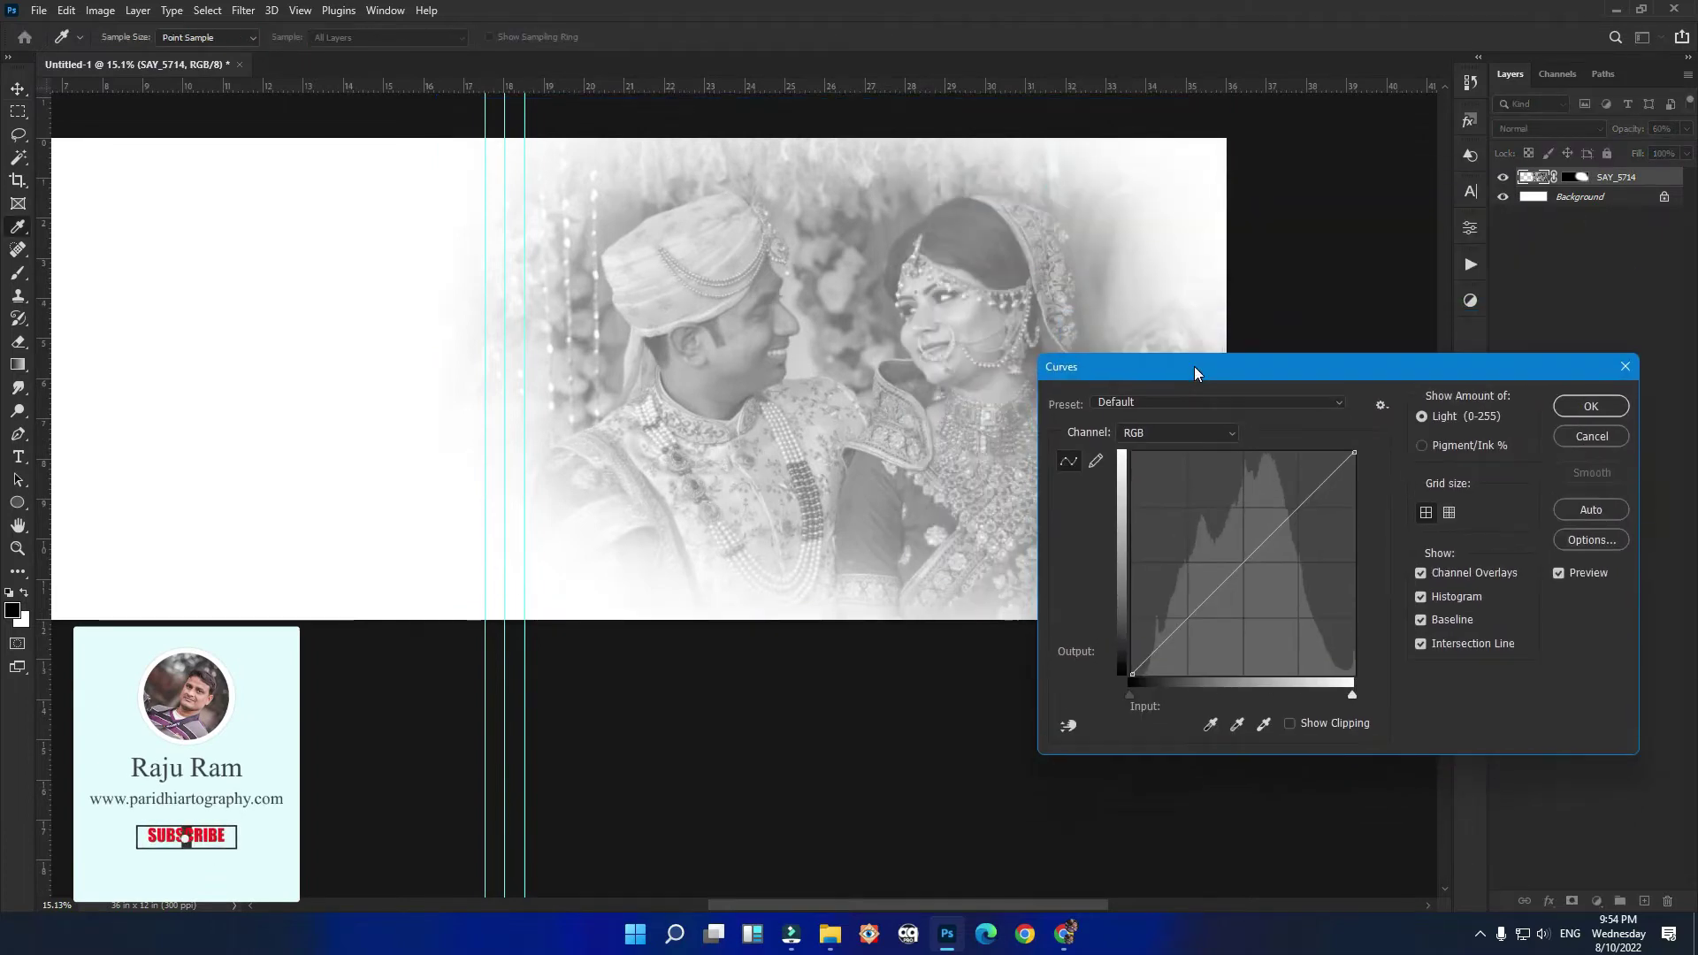
pyautogui.moveTo(1223, 583); pyautogui.dragTo(1223, 559)
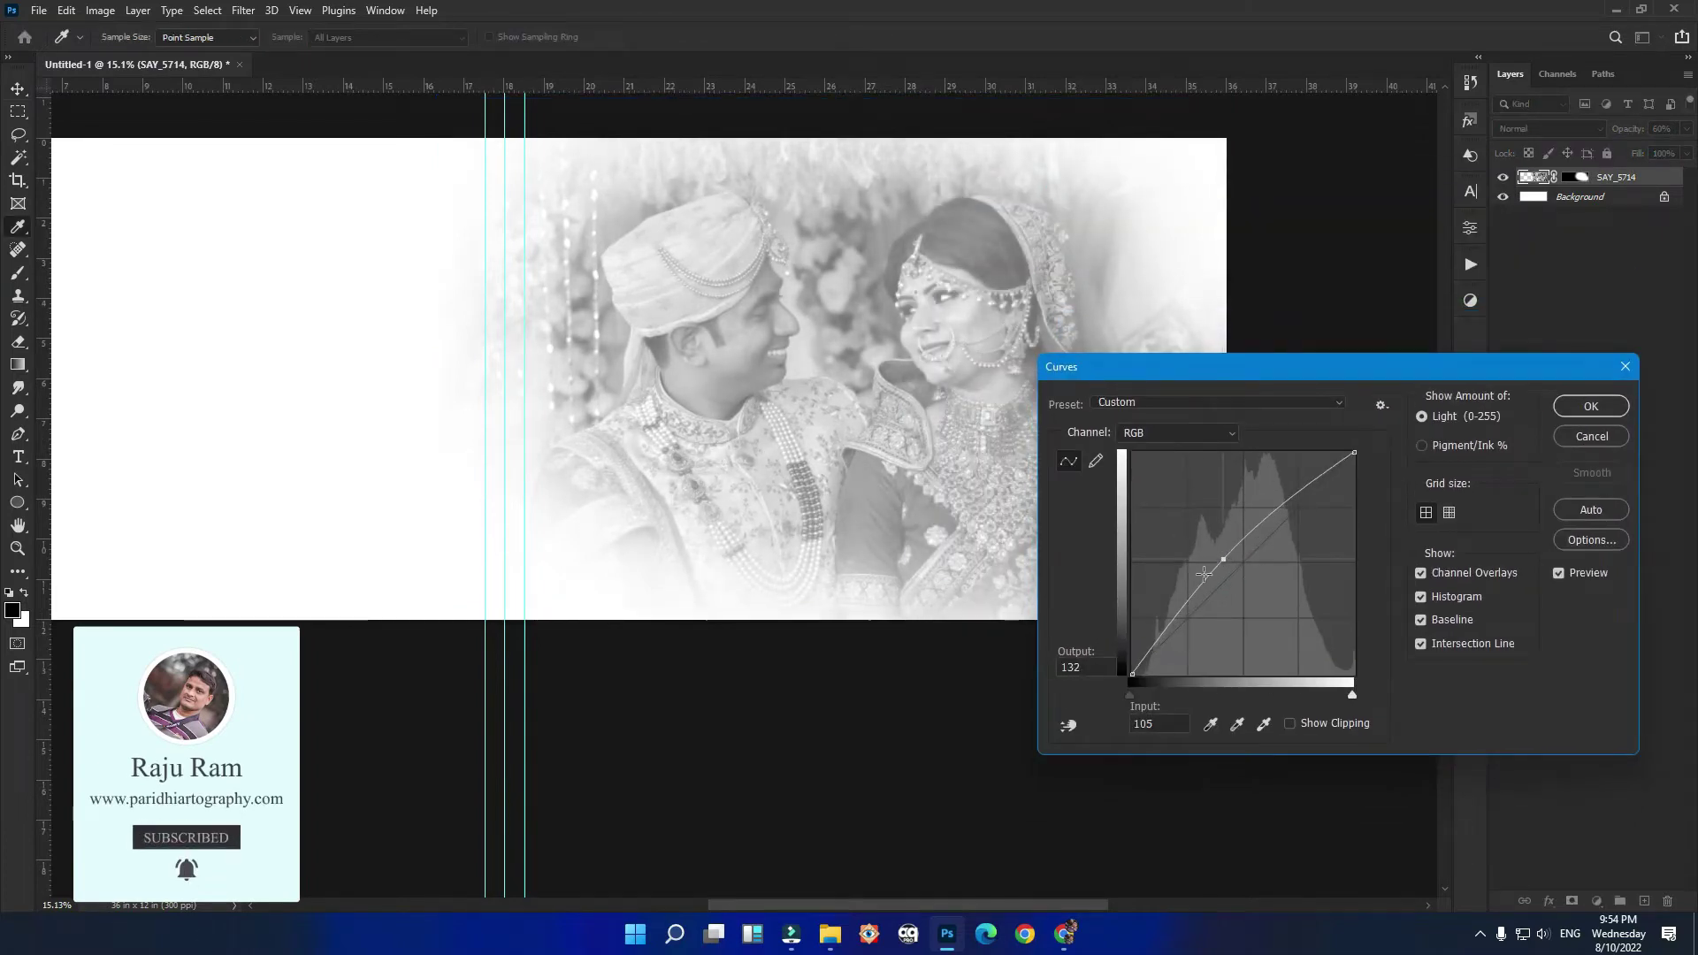
pyautogui.moveTo(1129, 695); pyautogui.dragTo(1151, 699)
pyautogui.click(1267, 507)
pyautogui.moveTo(1223, 559); pyautogui.dragTo(1275, 514)
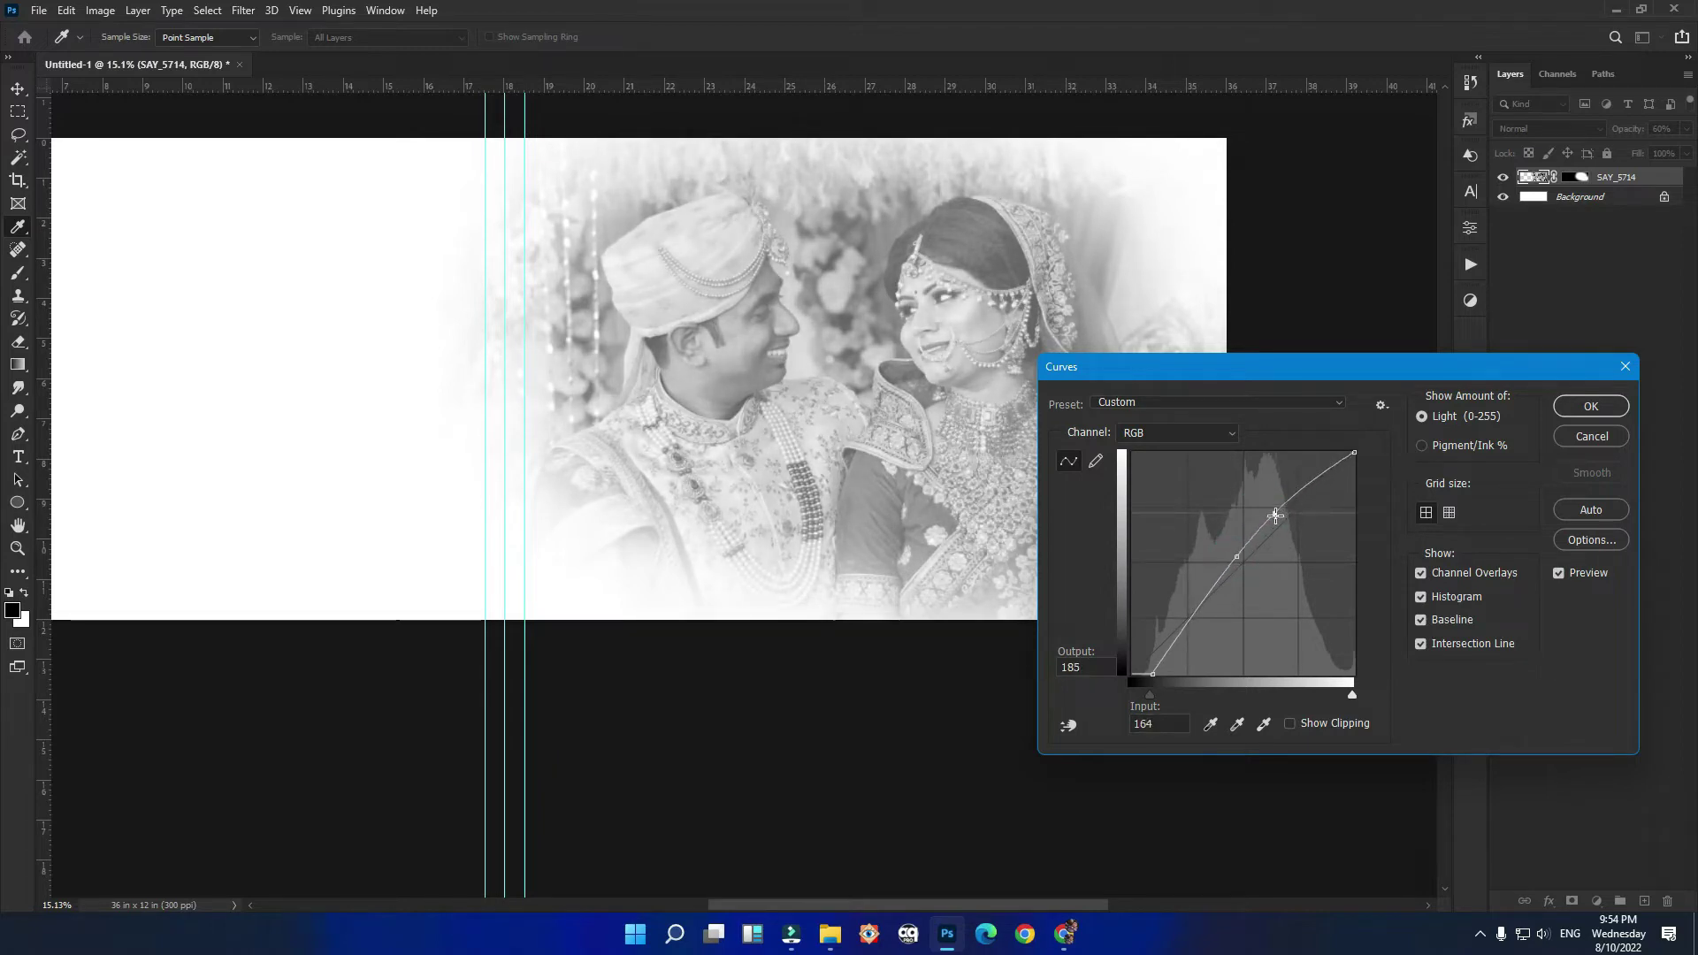
pyautogui.click(1591, 406)
pyautogui.click(1351, 380)
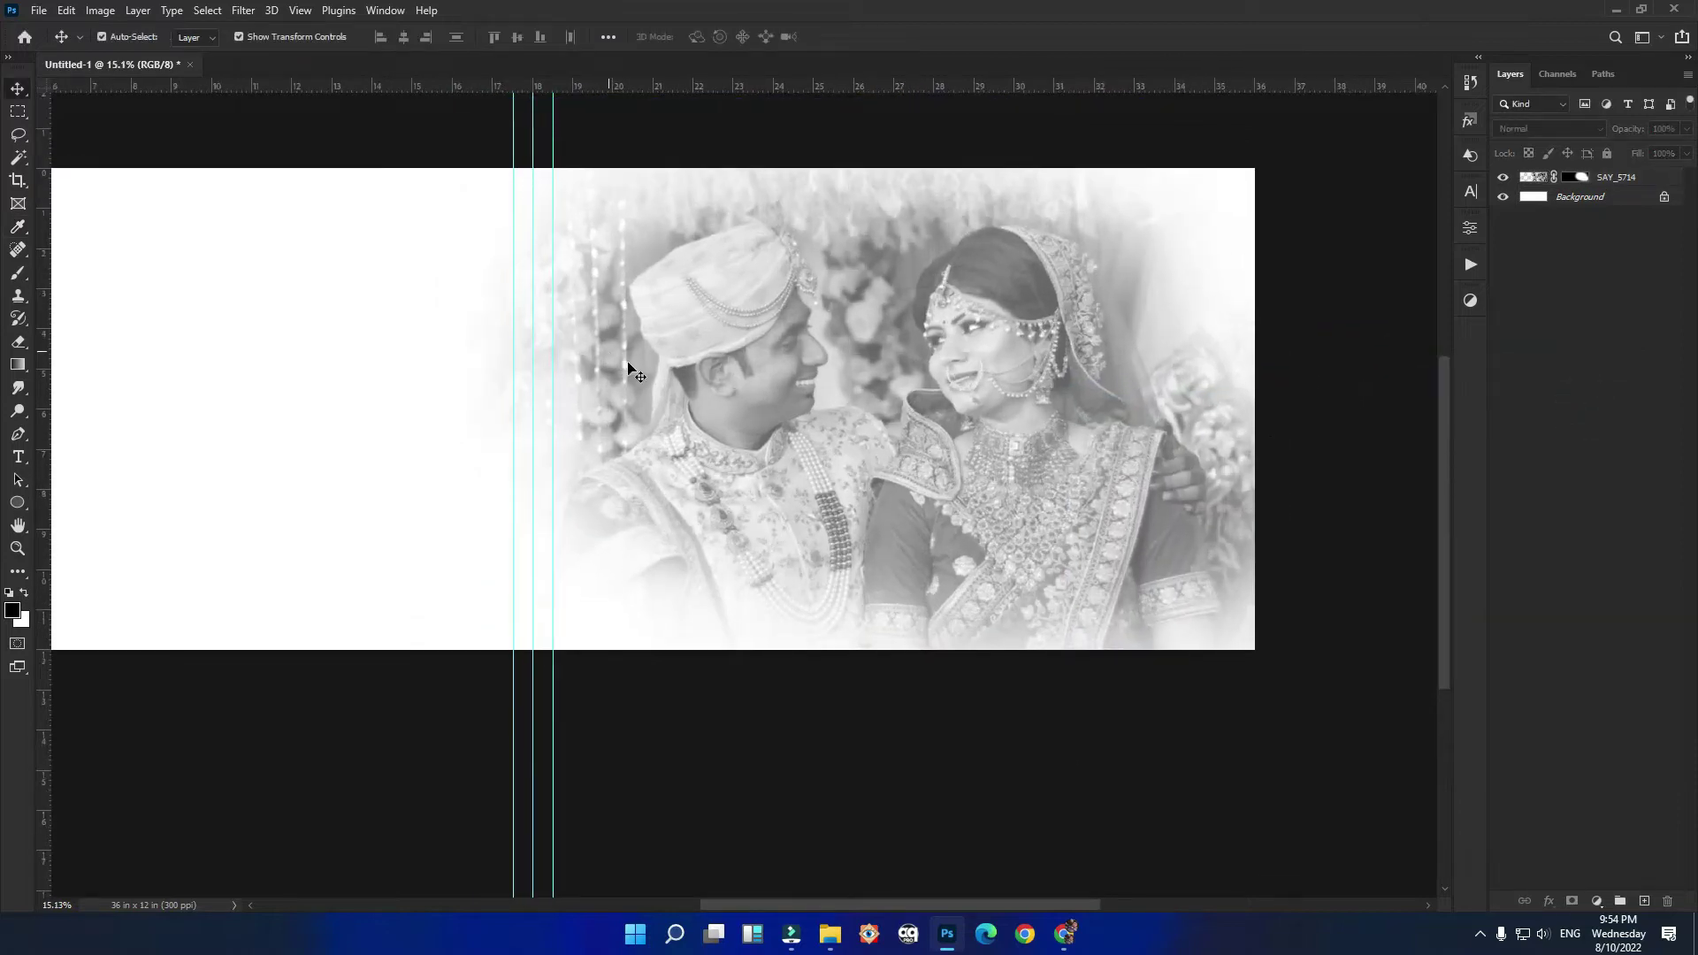
# Step: Place the colour photo SAY_5728 on the spread's left half at 73.05%
pyautogui.scroll(-1, 741, 390)
pyautogui.hscroll(-1, 953, 451)
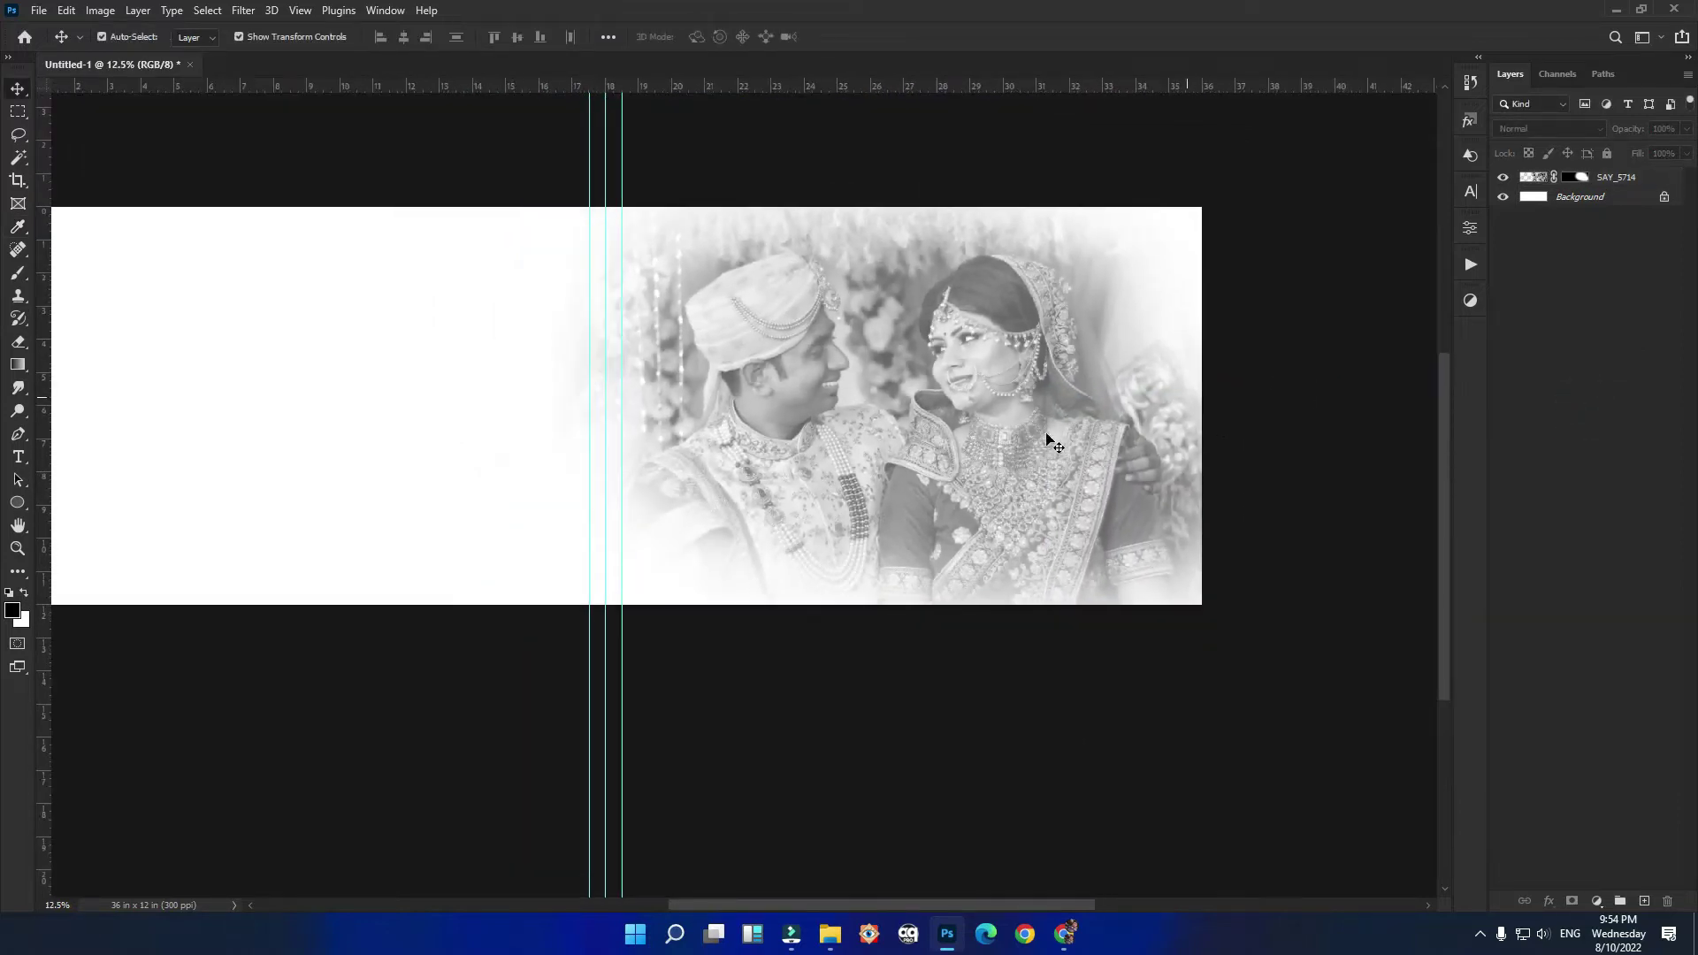
pyautogui.scroll(-1, 1212, 507)
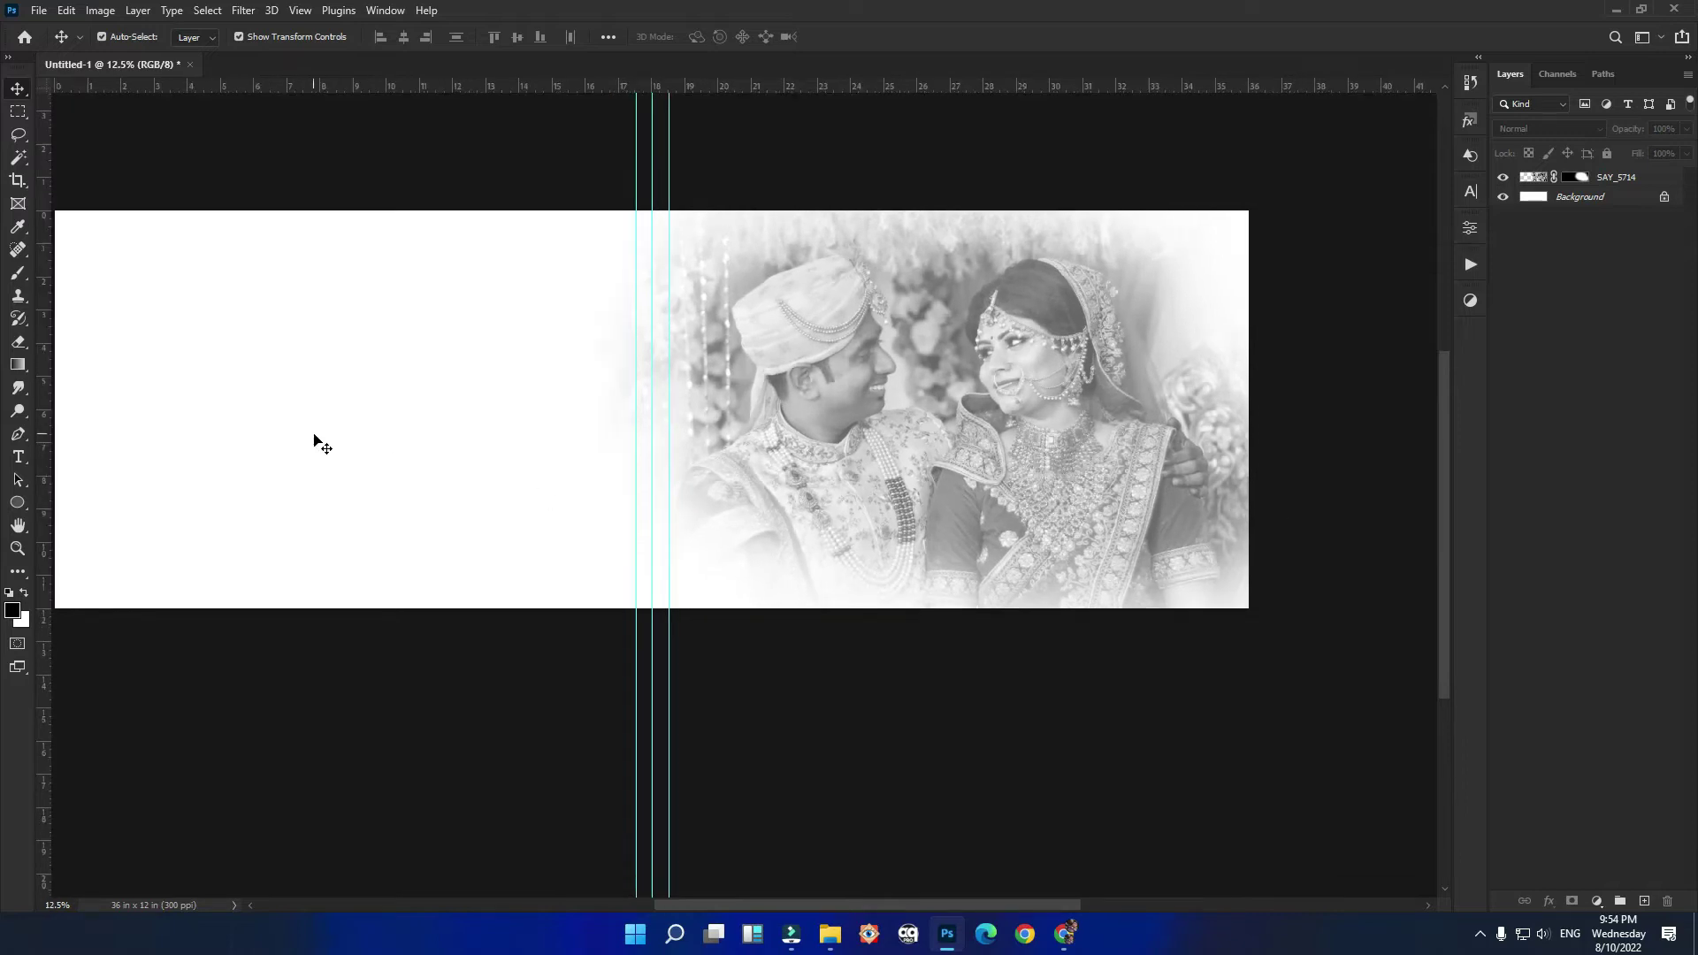
pyautogui.scroll(1, 162, 420)
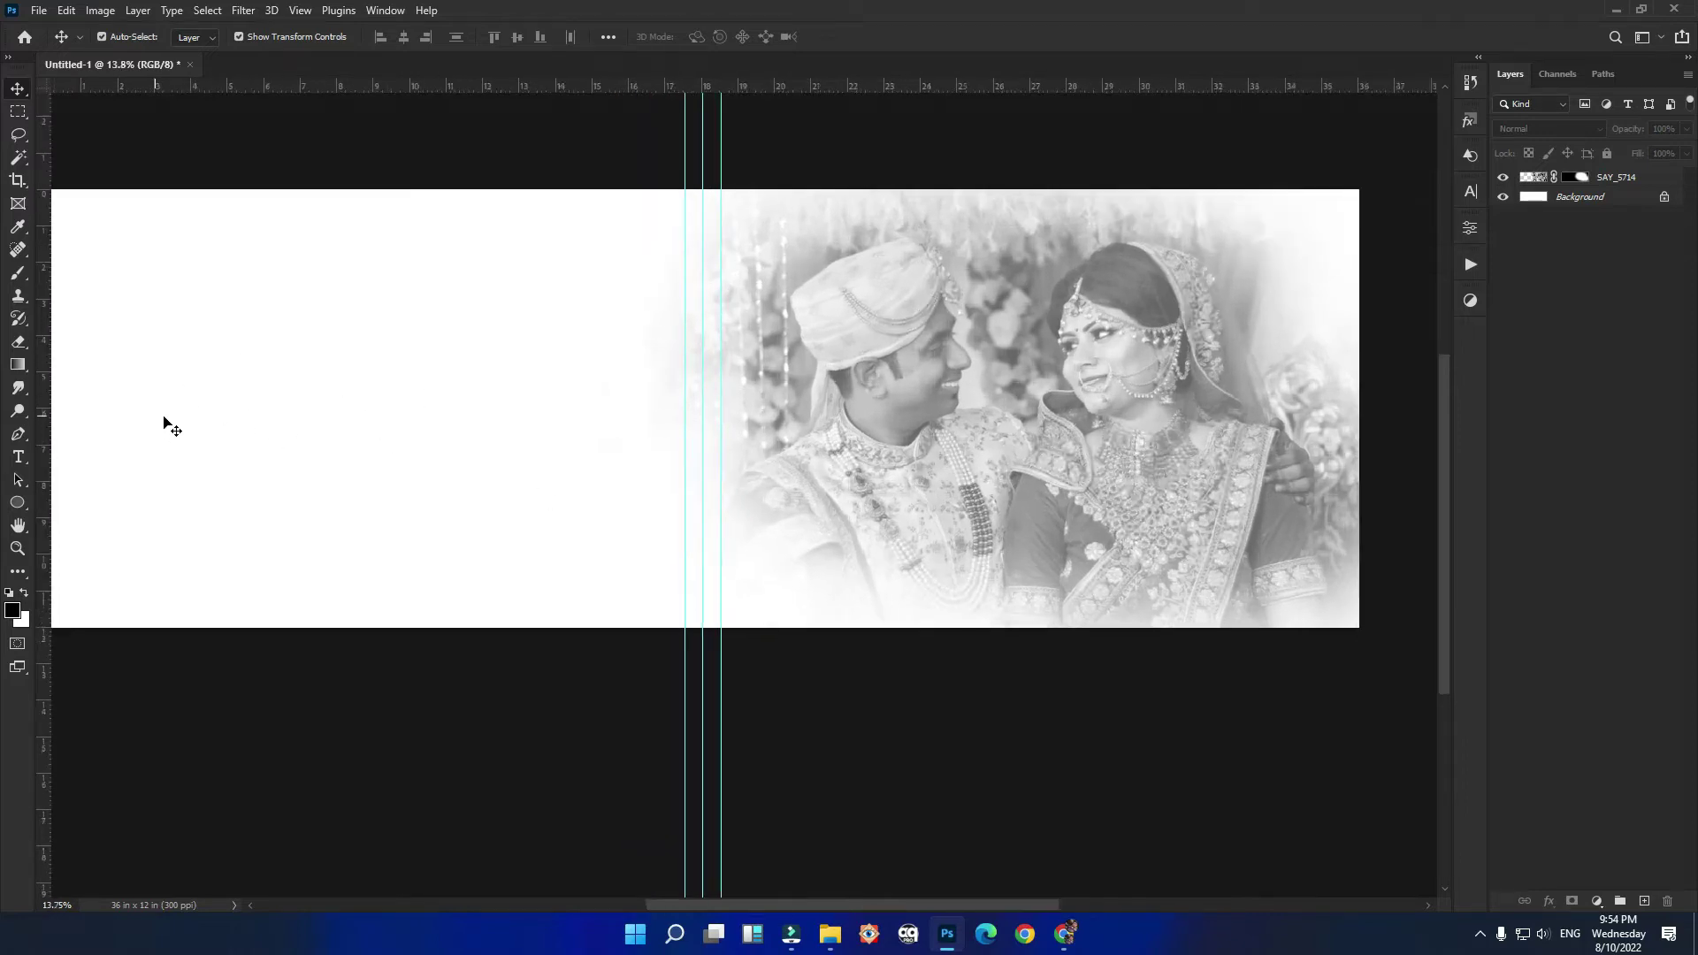
pyautogui.scroll(-2, 415, 464)
pyautogui.click(884, 849)
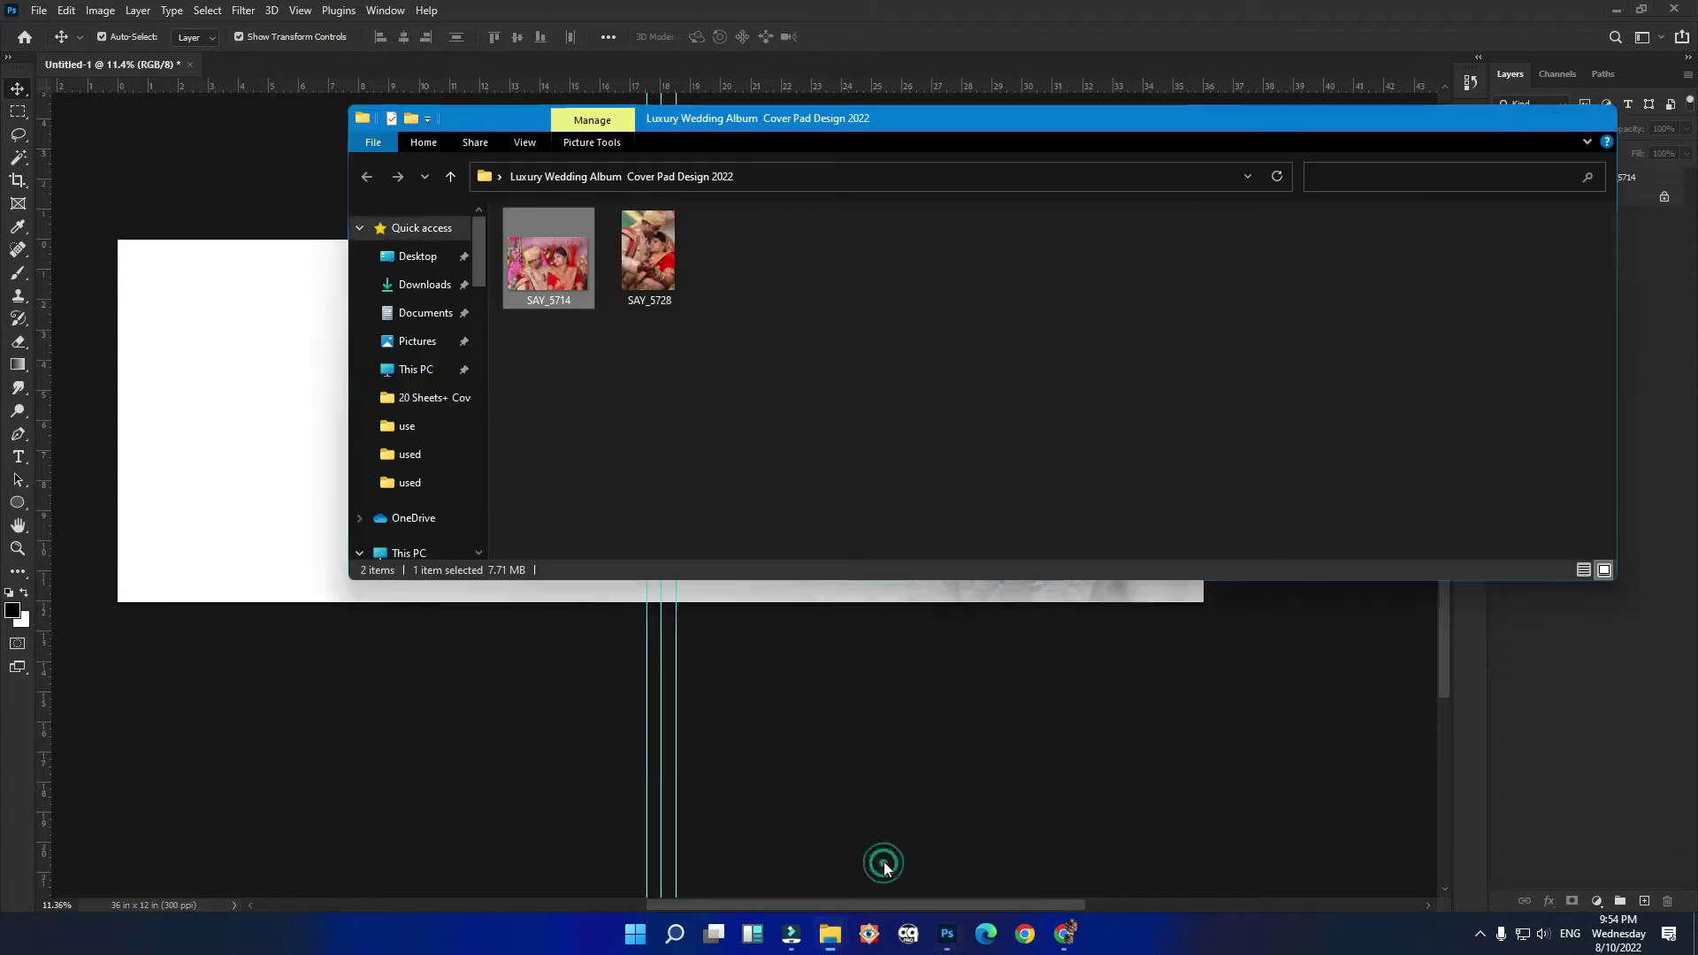
pyautogui.moveTo(650, 257)
pyautogui.mouseDown()
pyautogui.moveTo(577, 348)
pyautogui.moveTo(314, 387)
pyautogui.mouseUp()
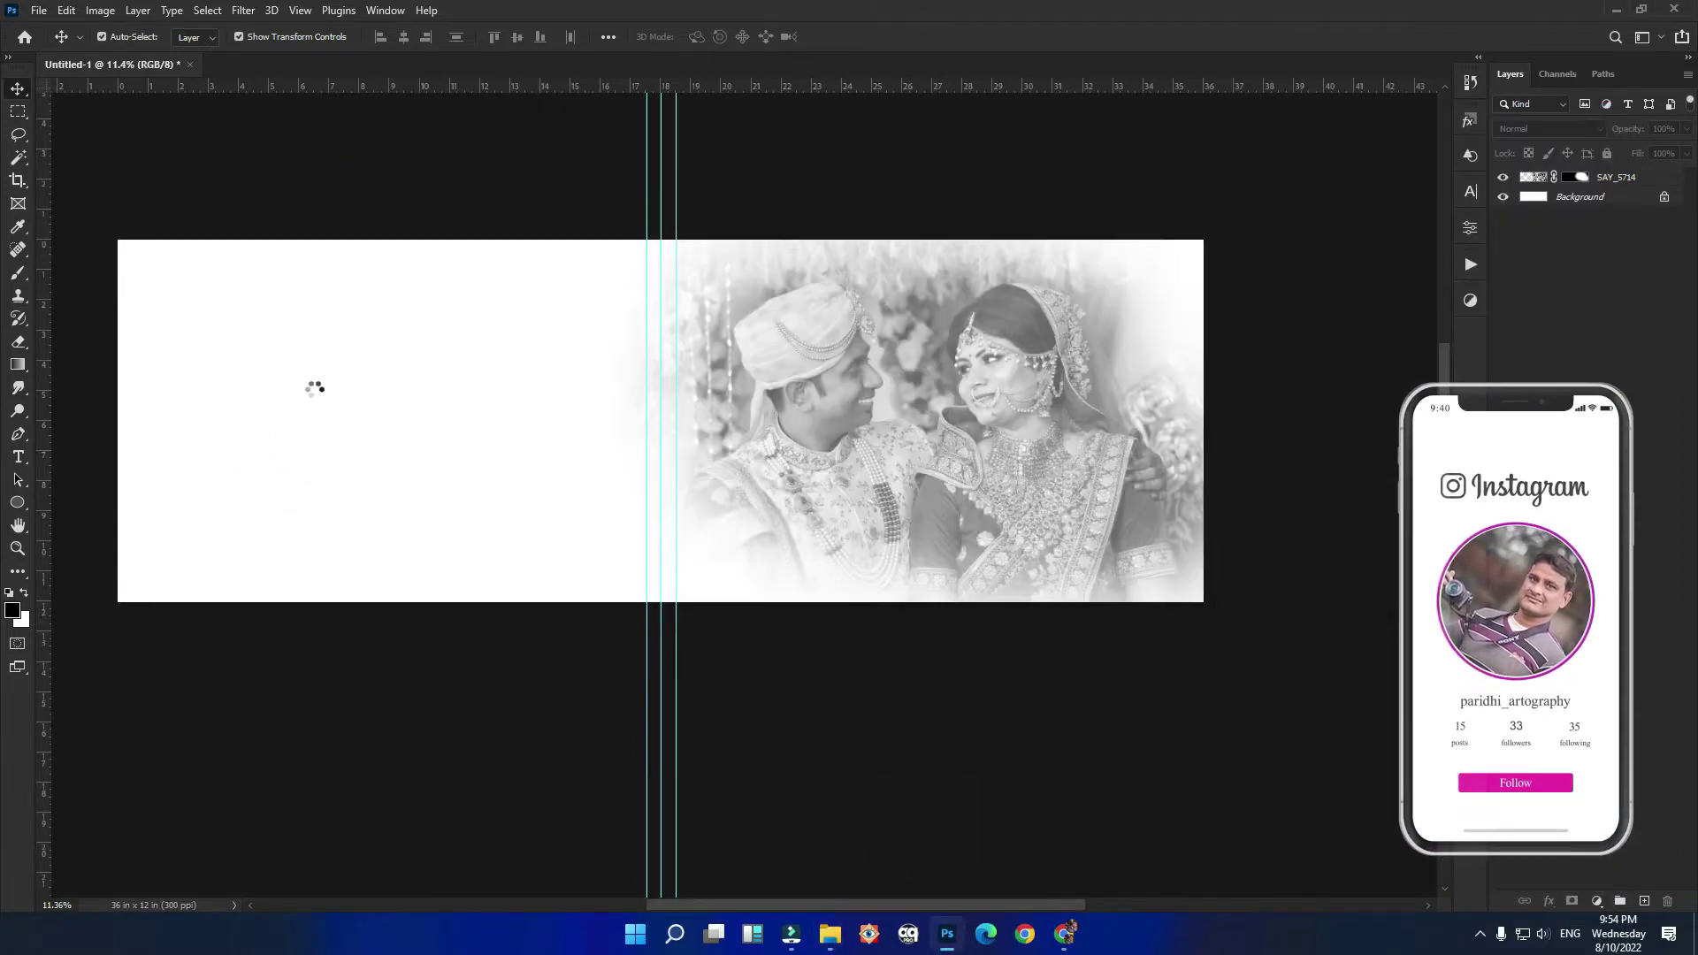
pyautogui.moveTo(592, 417); pyautogui.dragTo(302, 417)
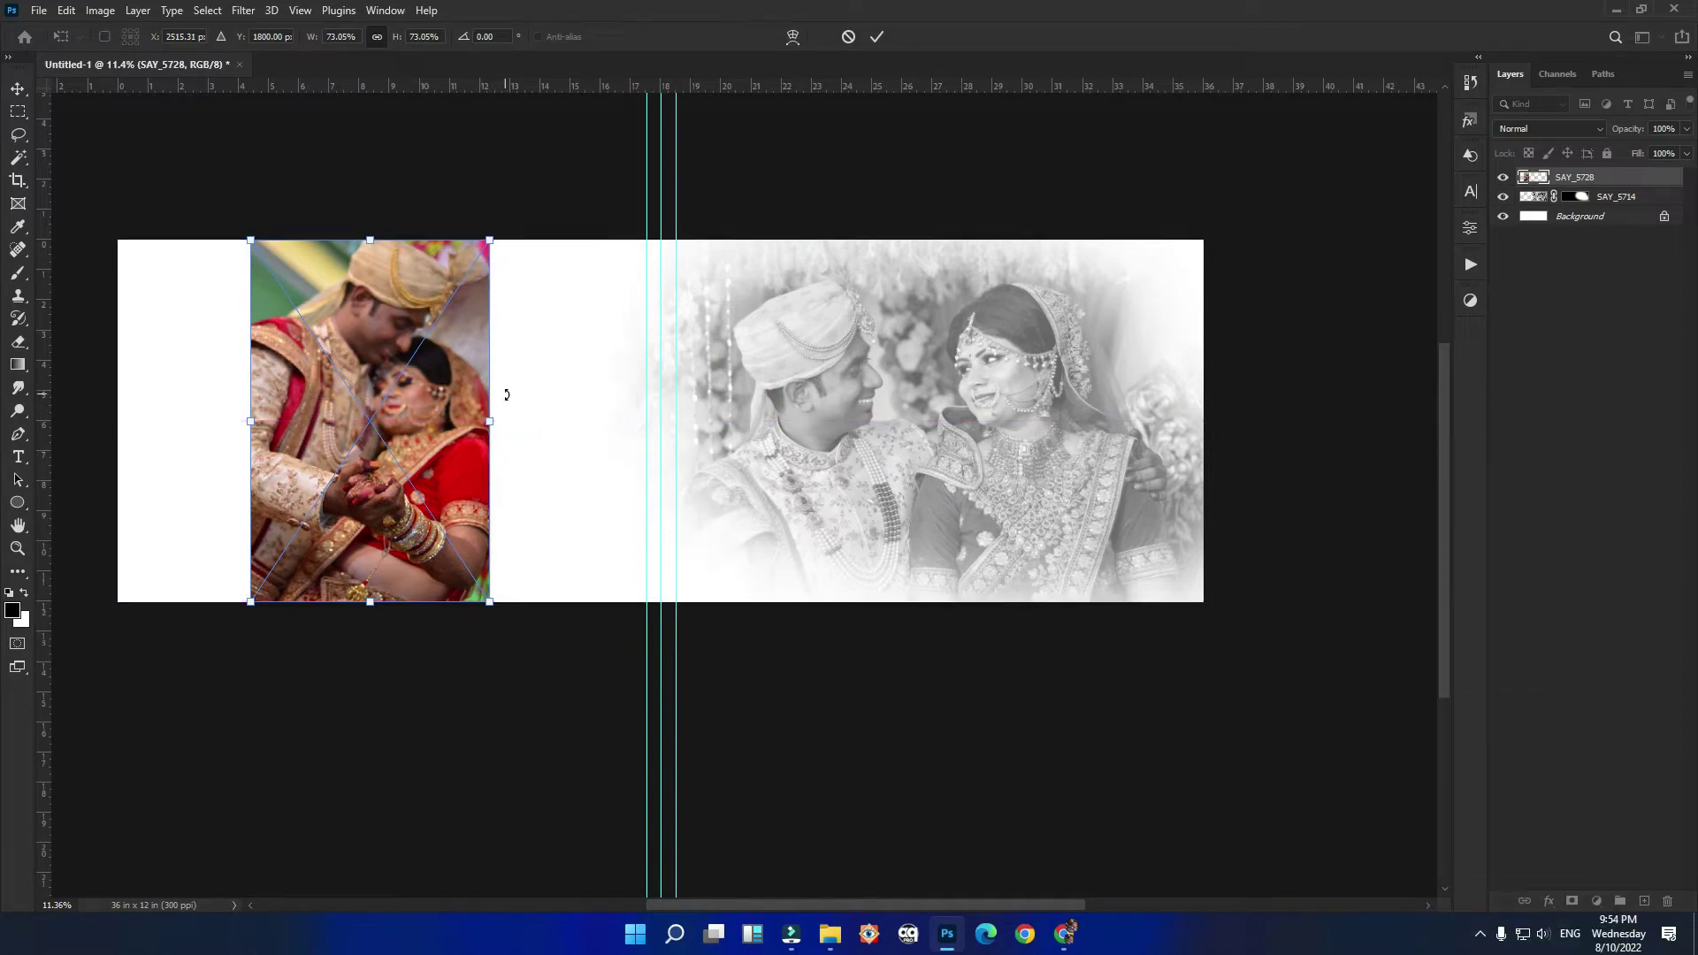
pyautogui.press('Return')
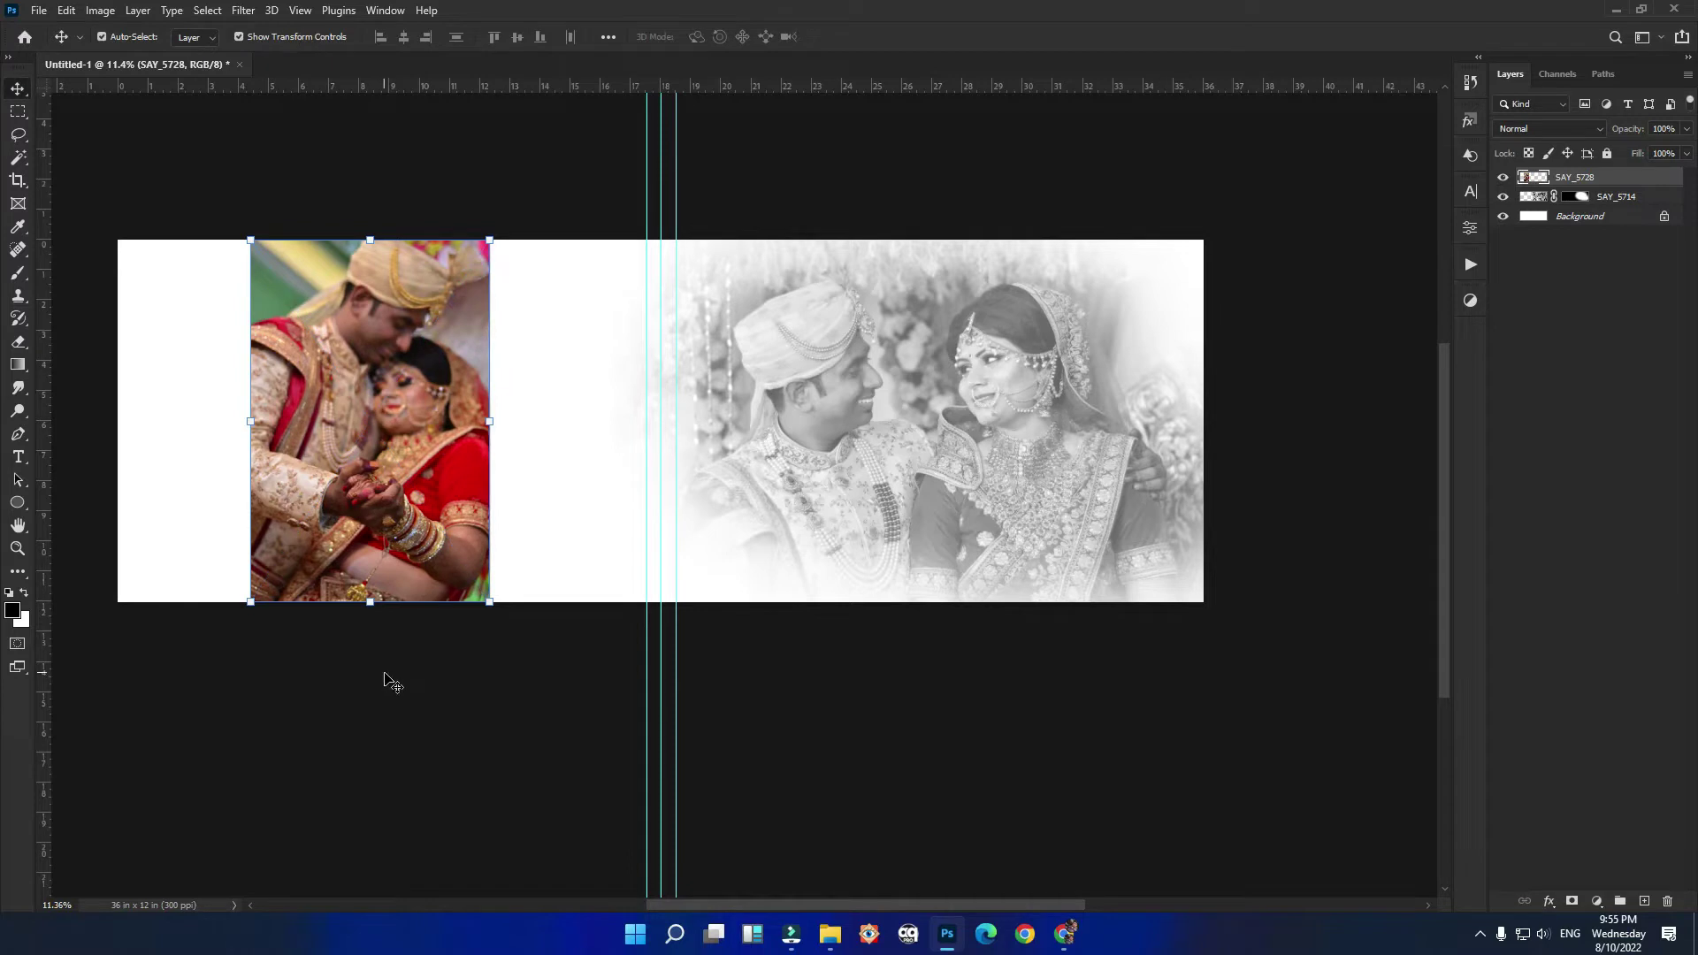
pyautogui.scroll(3, 367, 493)
pyautogui.hotkey('ctrl', 'm')
# Step: Brighten SAY_5728's midtones and deepen its shadows with Curves
pyautogui.moveTo(1237, 567); pyautogui.dragTo(1220, 556)
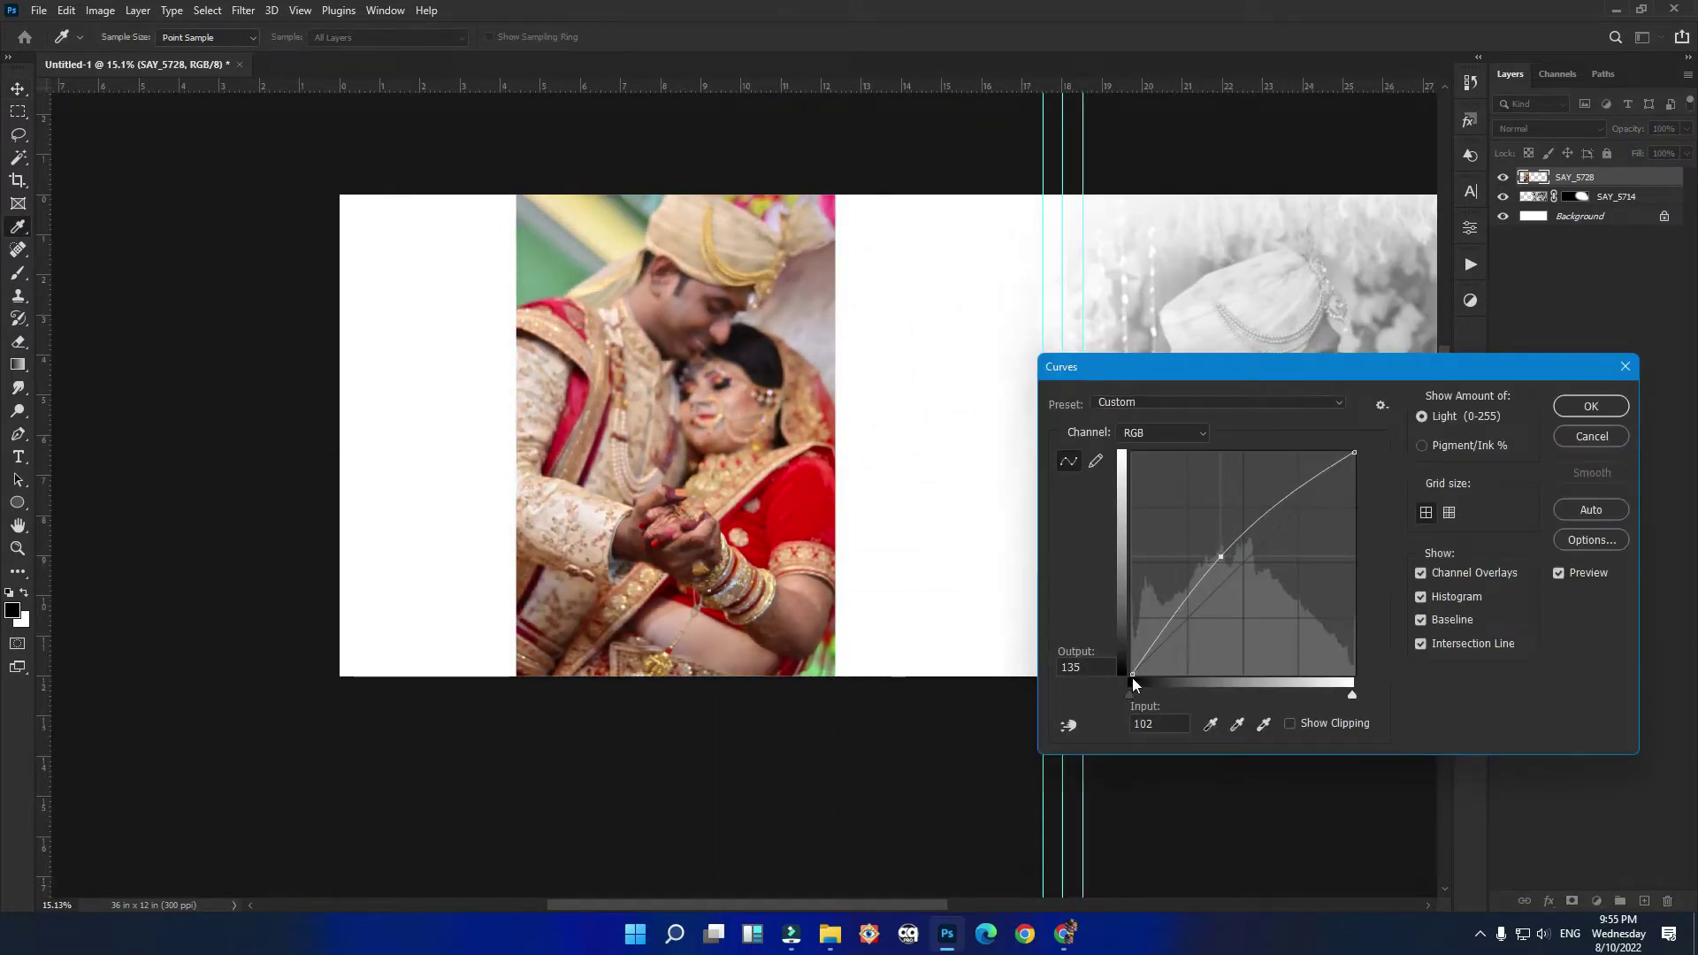
pyautogui.moveTo(1133, 675); pyautogui.dragTo(1146, 674)
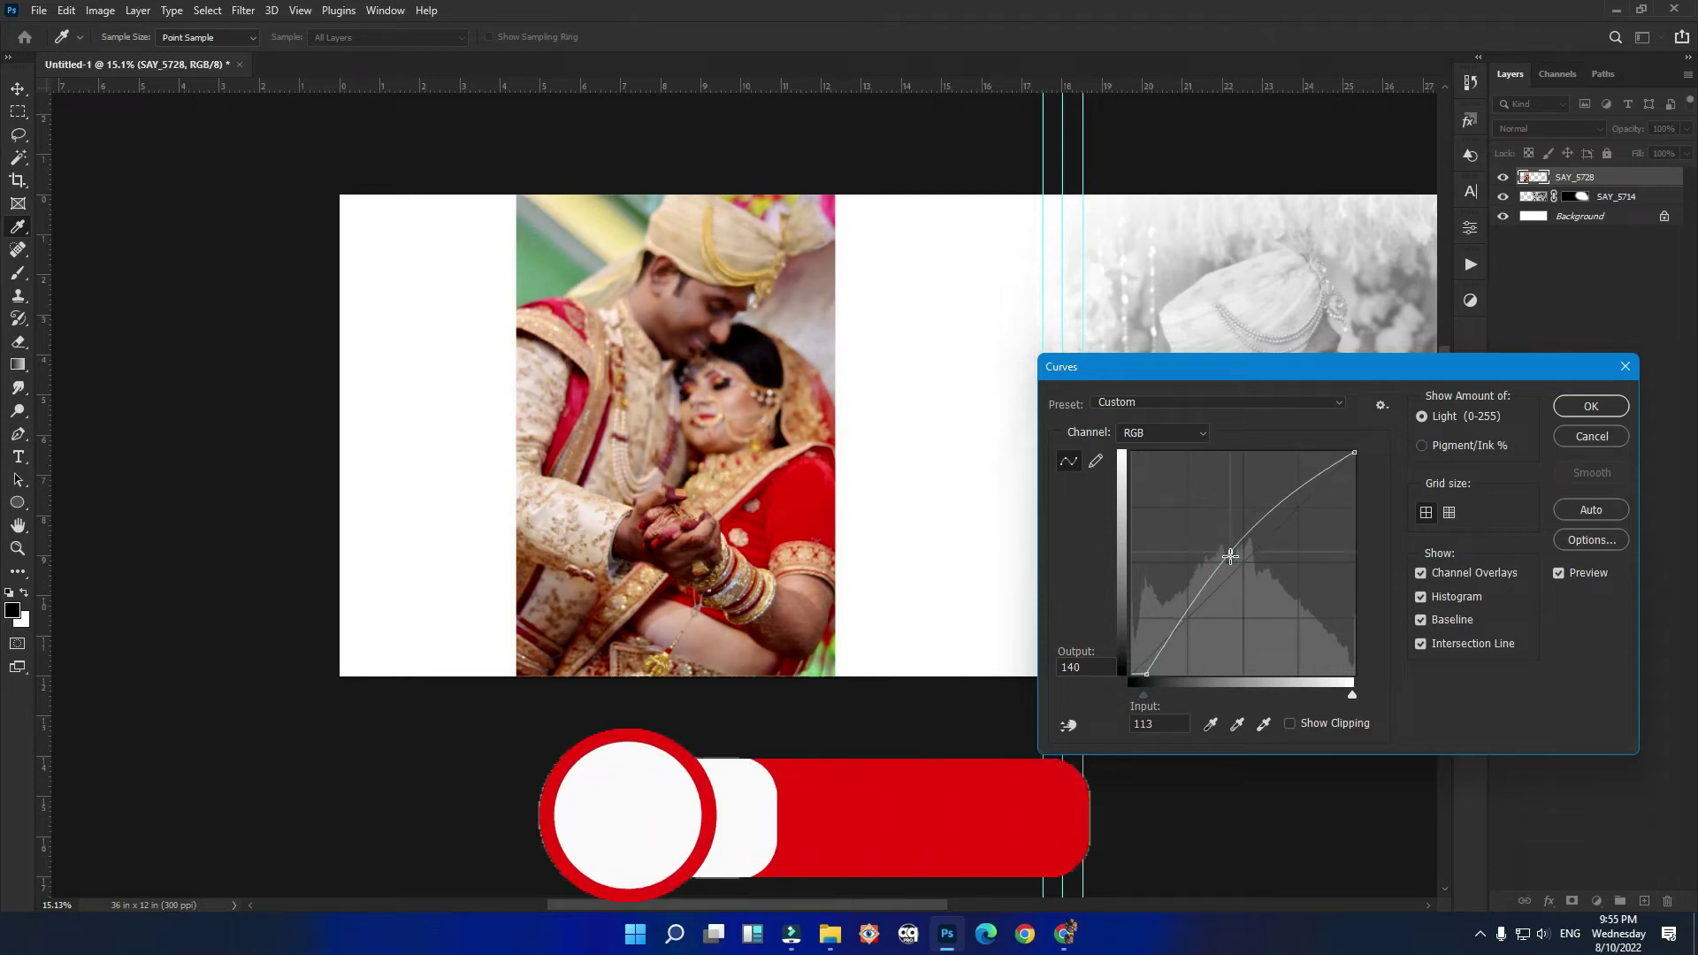
pyautogui.press('Return')
# Step: Draw a rectangular selection around the couple's clasped hands
pyautogui.press('v')
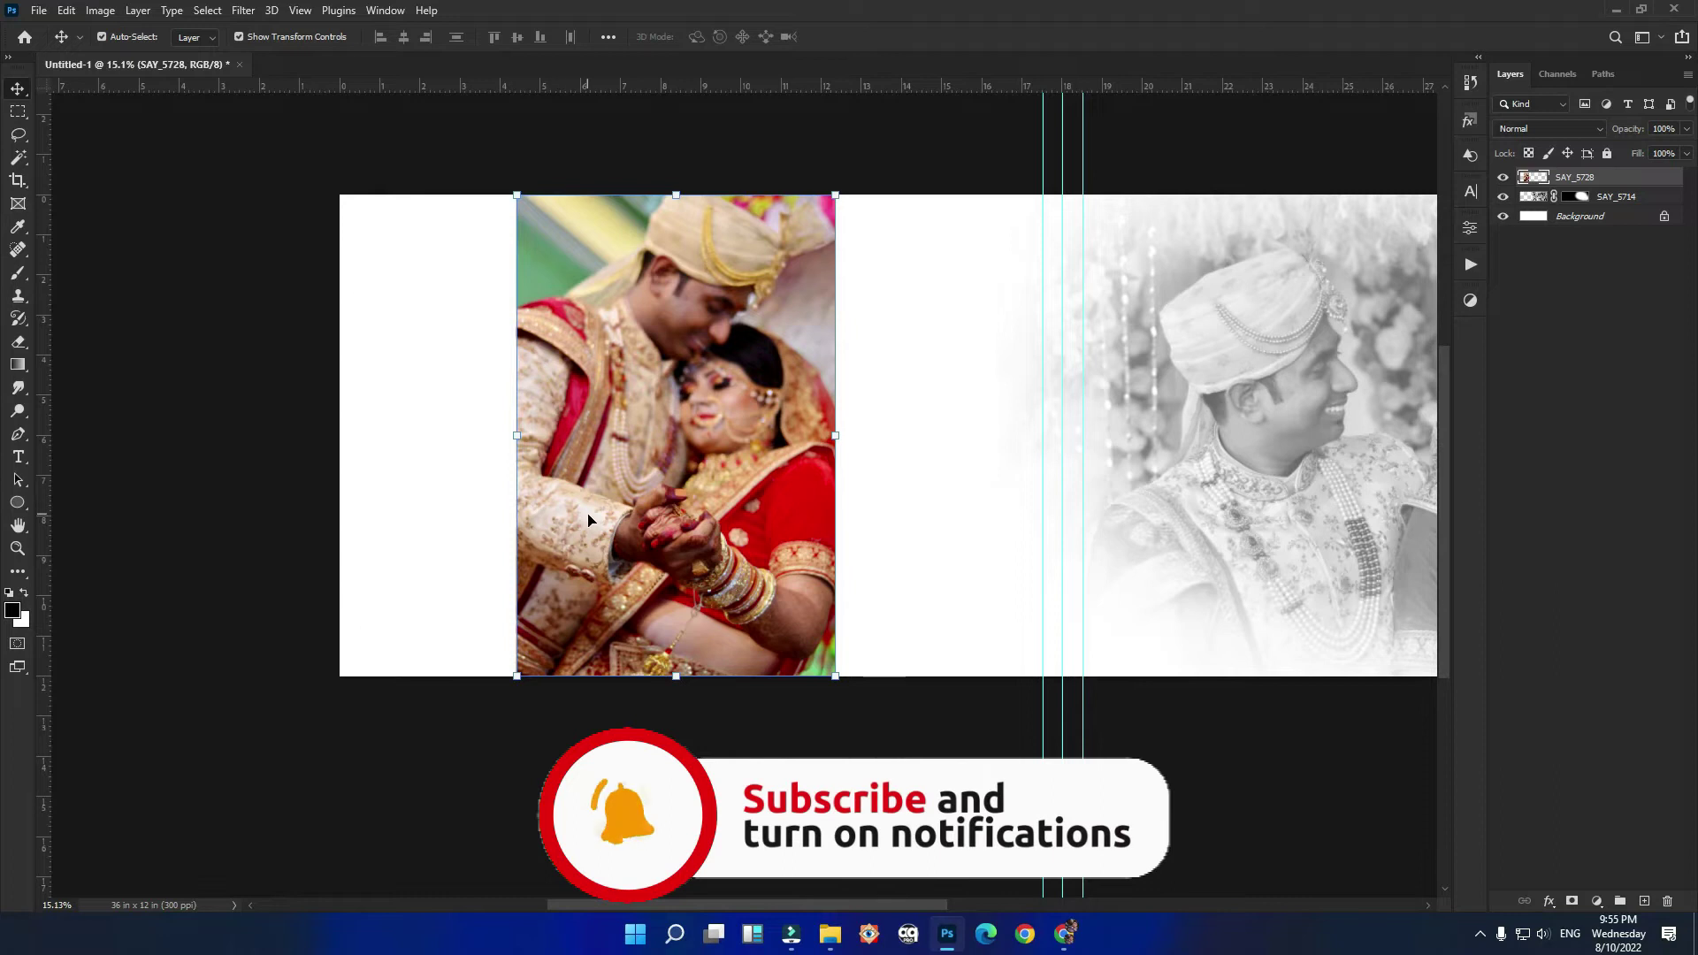
pyautogui.click(13, 115)
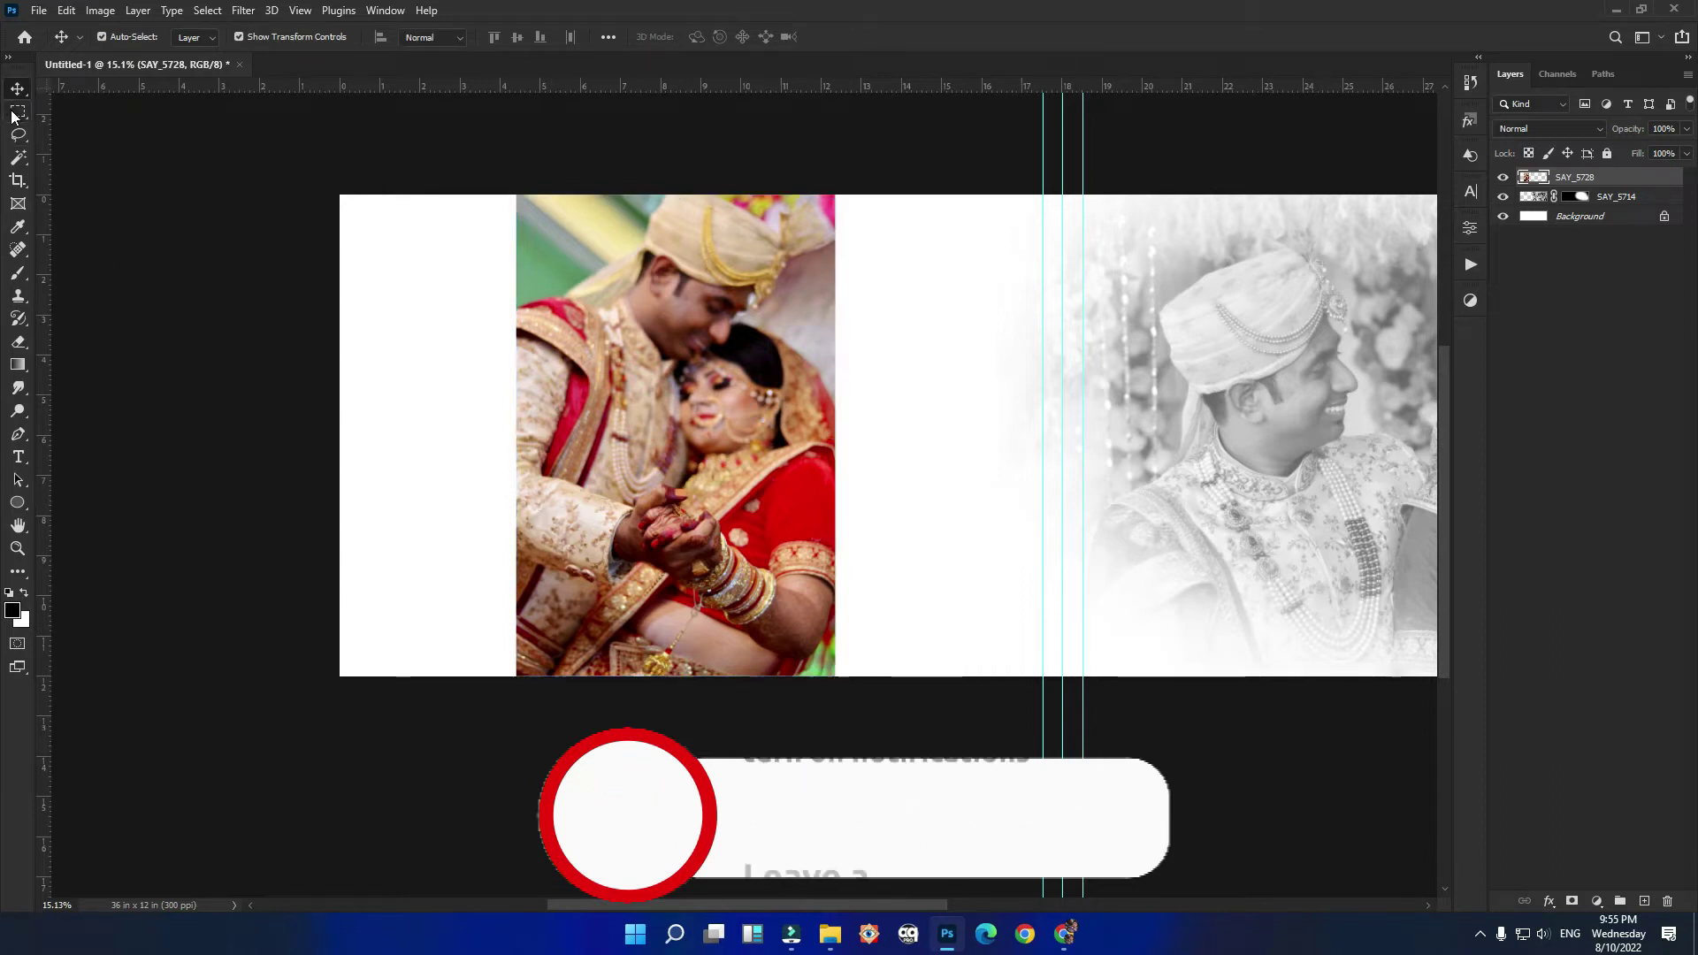
pyautogui.moveTo(473, 470); pyautogui.dragTo(856, 596)
# Step: Copy the hands area to its own layer and set SAY_5728 to Luminosity at 70% opacity
pyautogui.hotkey('ctrl', 'j')
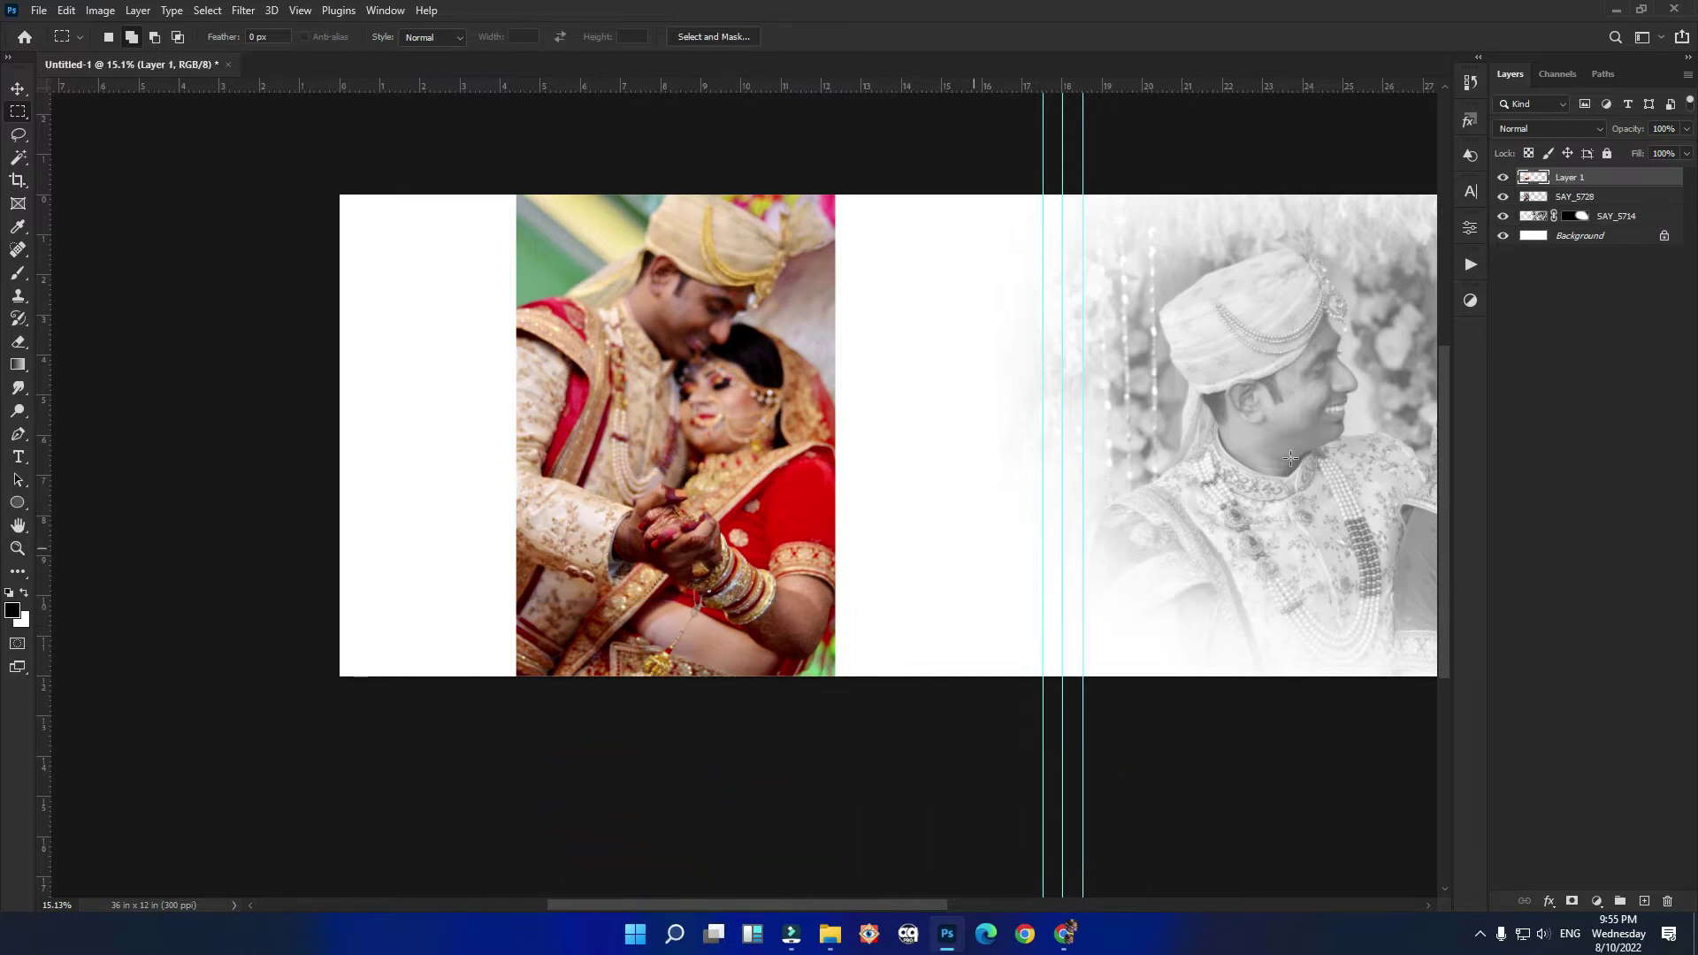
pyautogui.click(1578, 198)
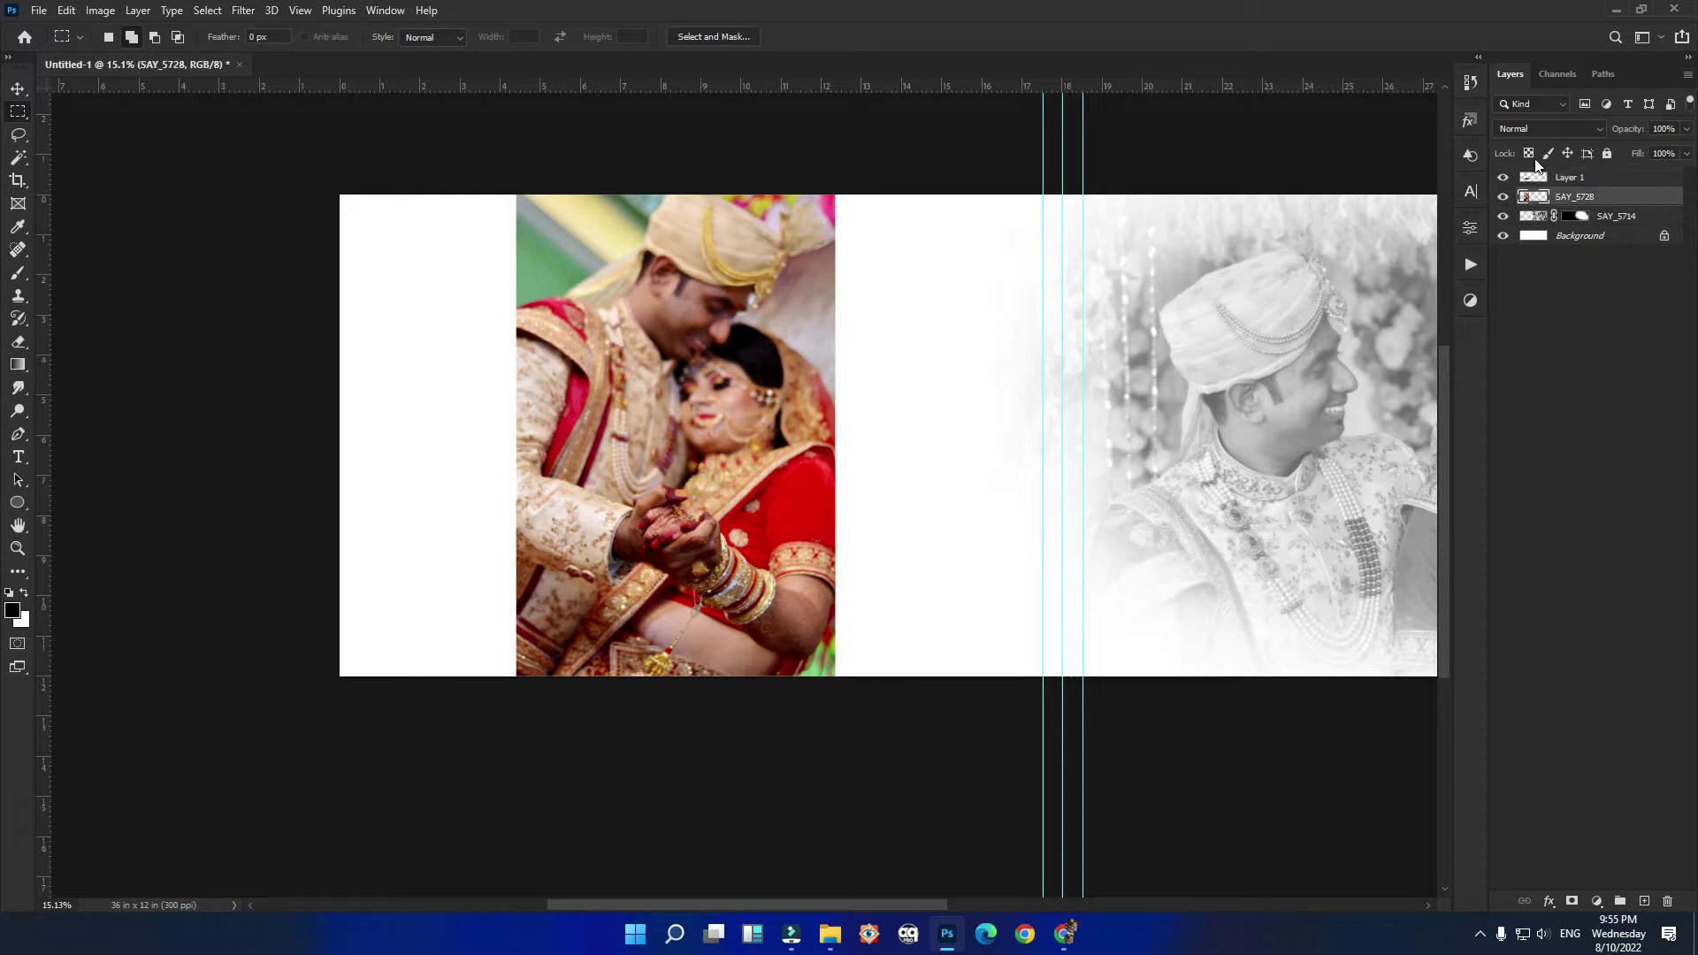
pyautogui.click(1520, 129)
pyautogui.click(1516, 554)
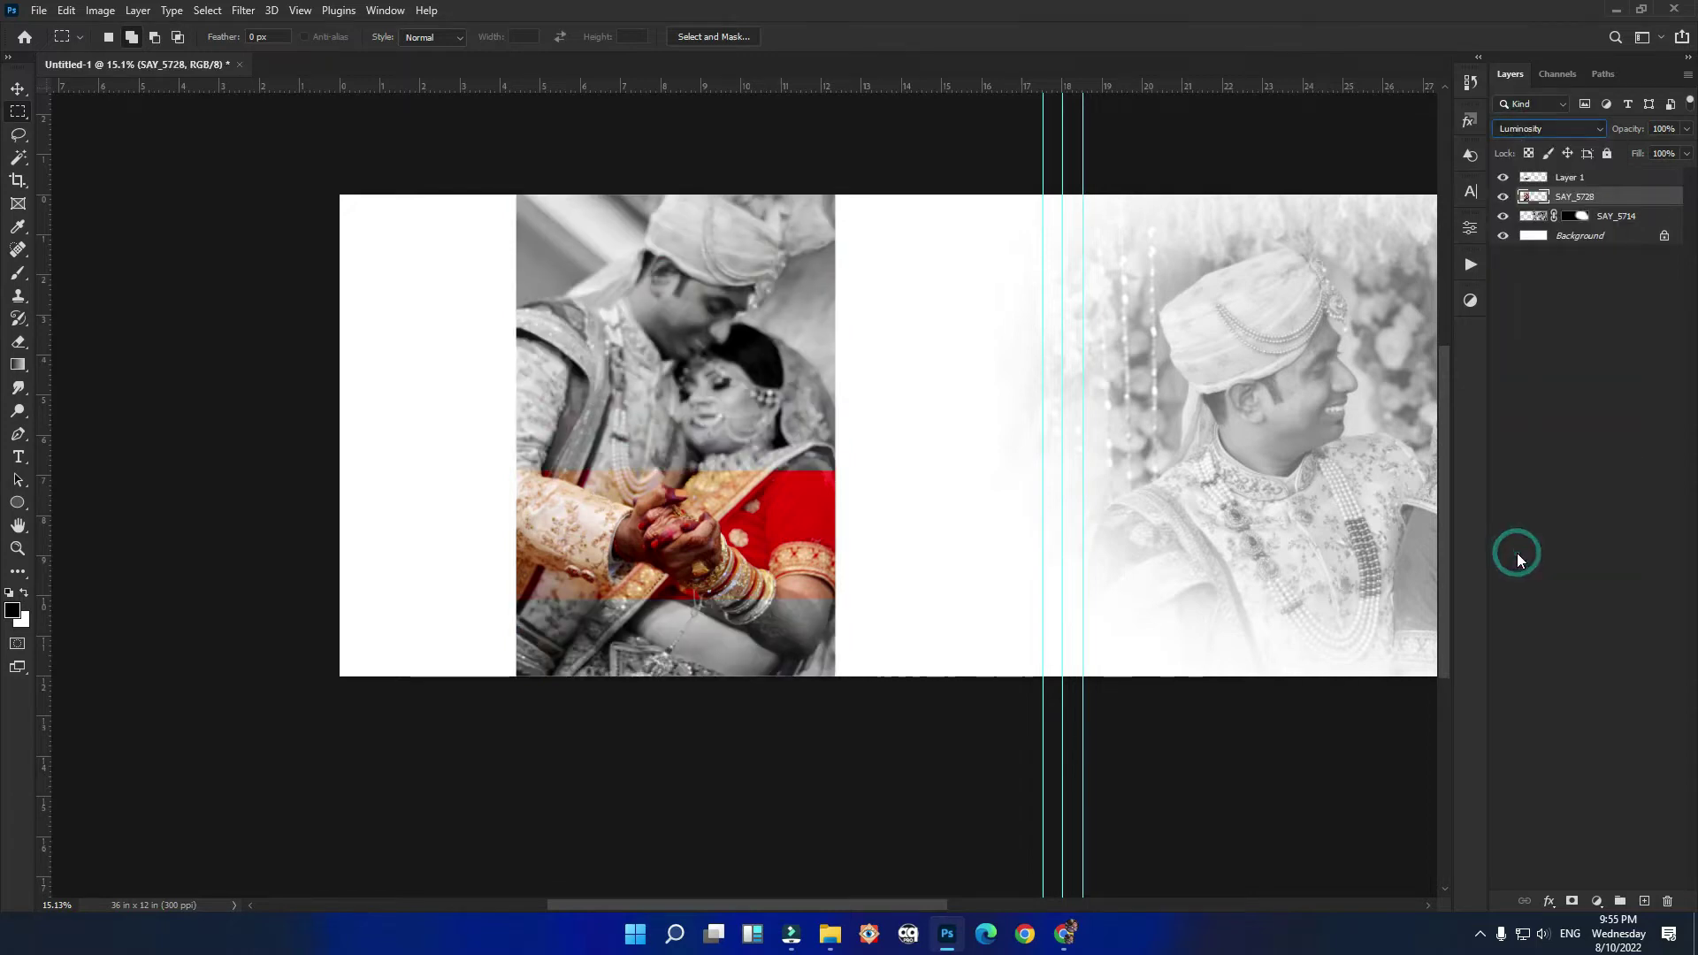
pyautogui.click(18, 88)
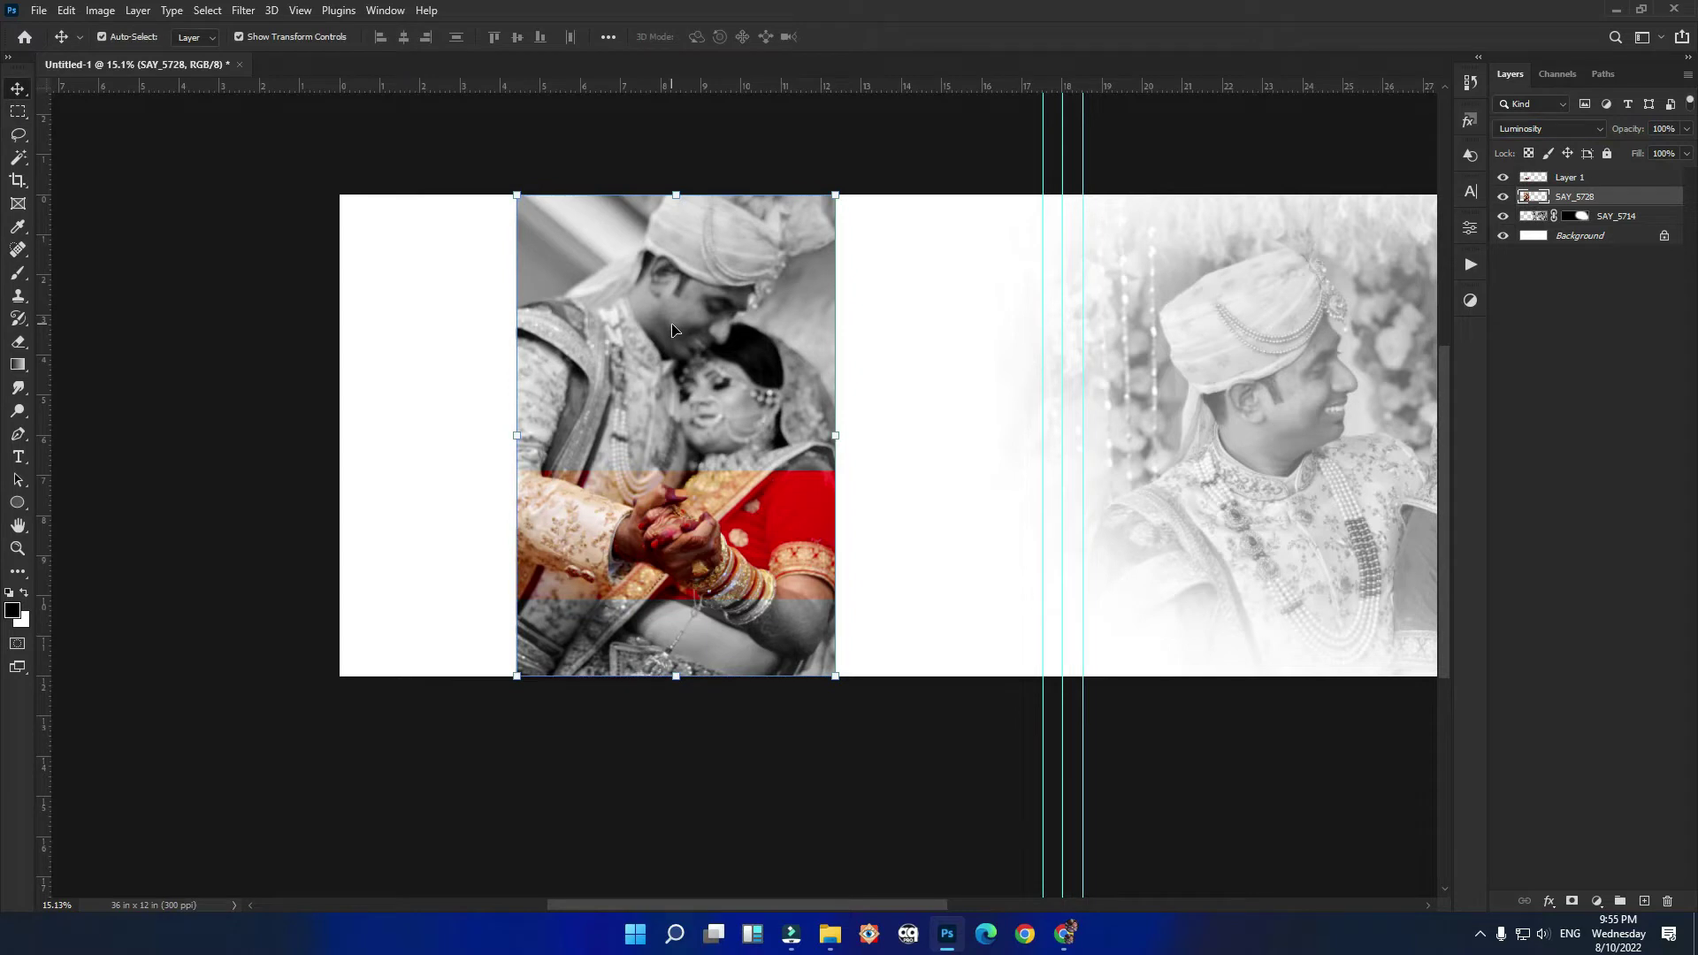
pyautogui.press('4')
pyautogui.press('5')
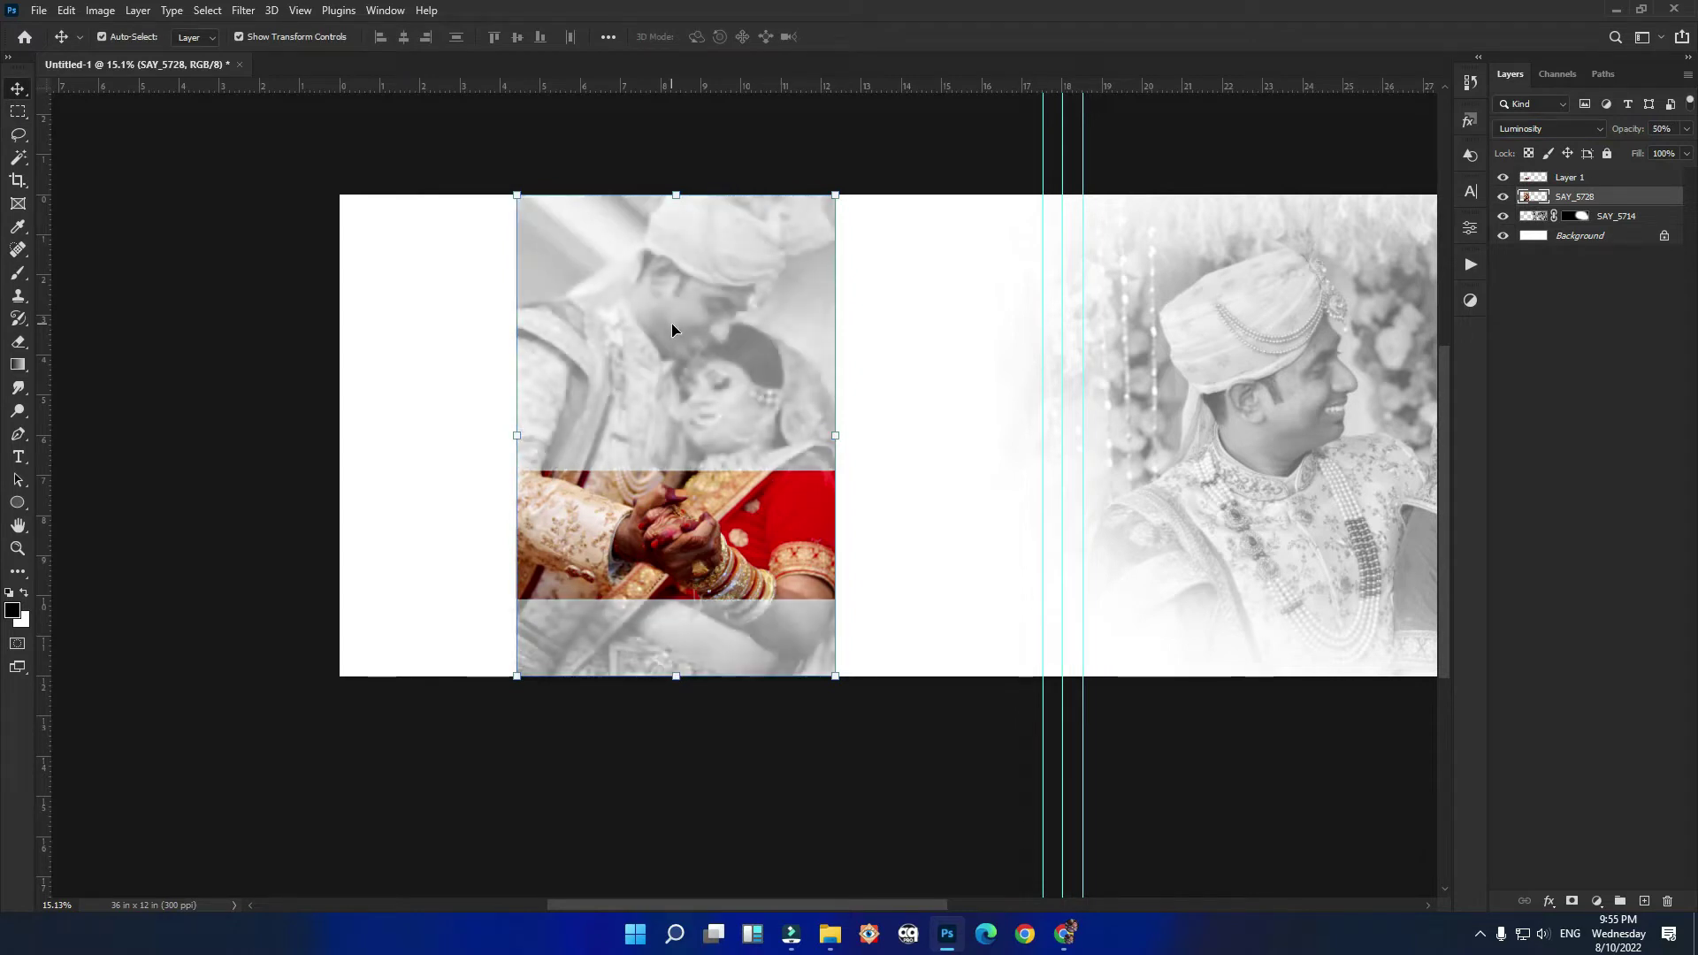
pyautogui.press('7')
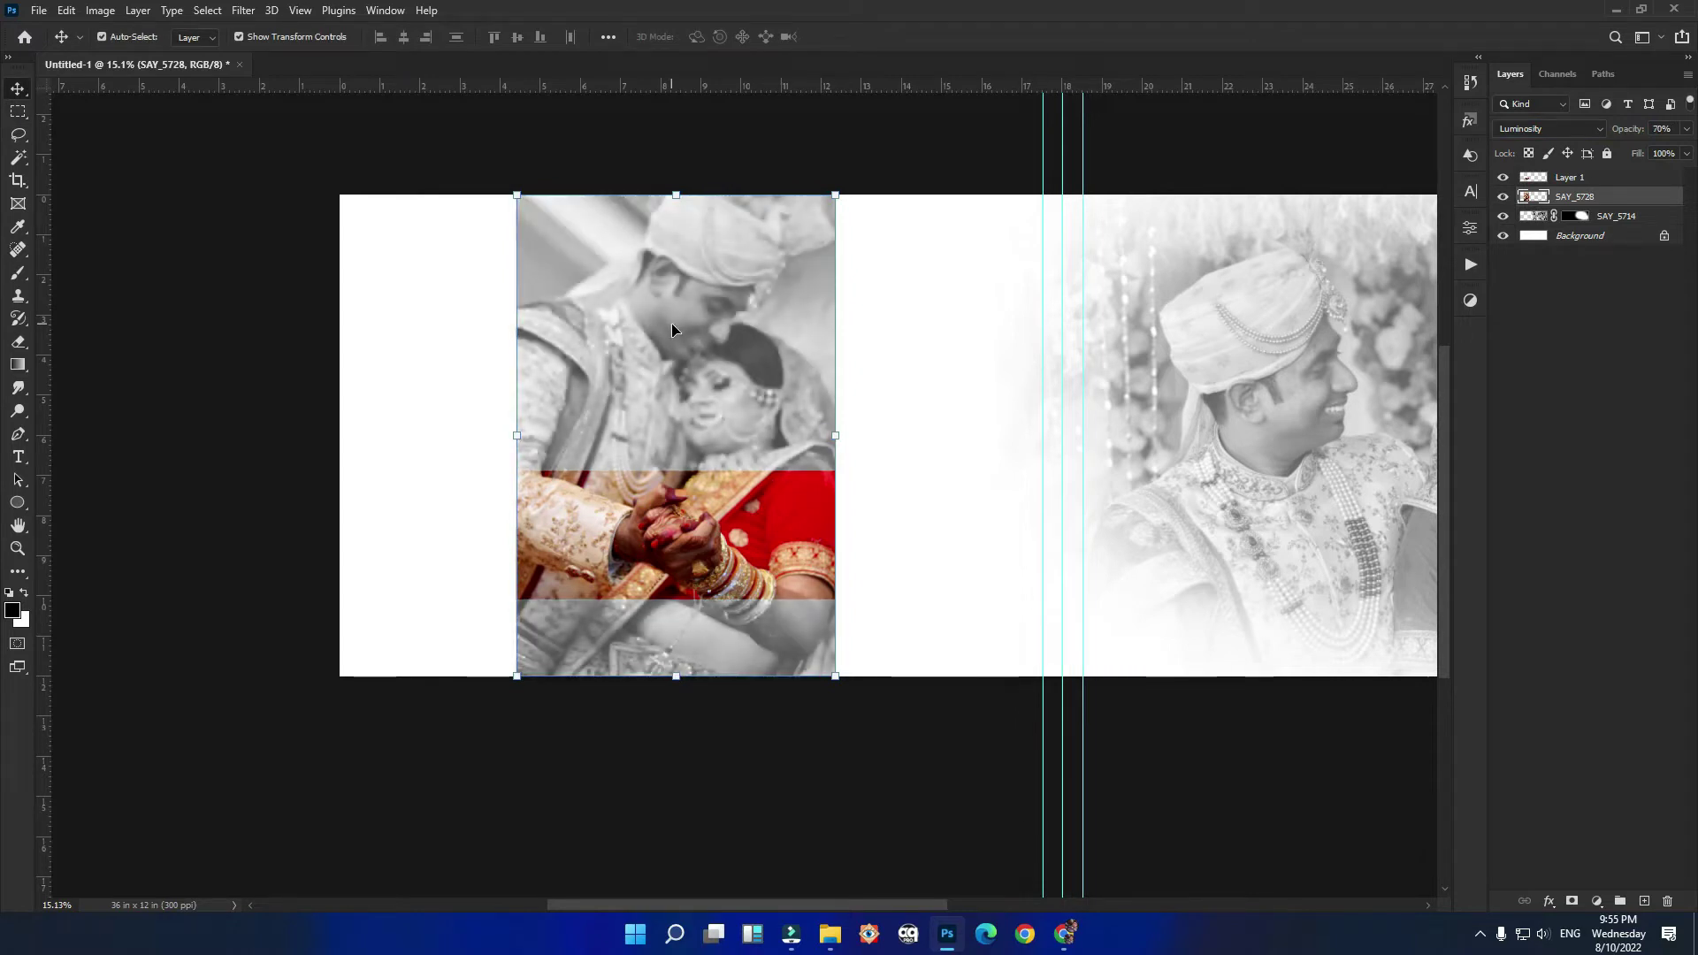
# Step: Brighten the faded SAY_5728 photo with a Curves midtone lift
pyautogui.hotkey('ctrl', 'm')
pyautogui.moveTo(1241, 566); pyautogui.dragTo(1238, 546)
pyautogui.press('Return')
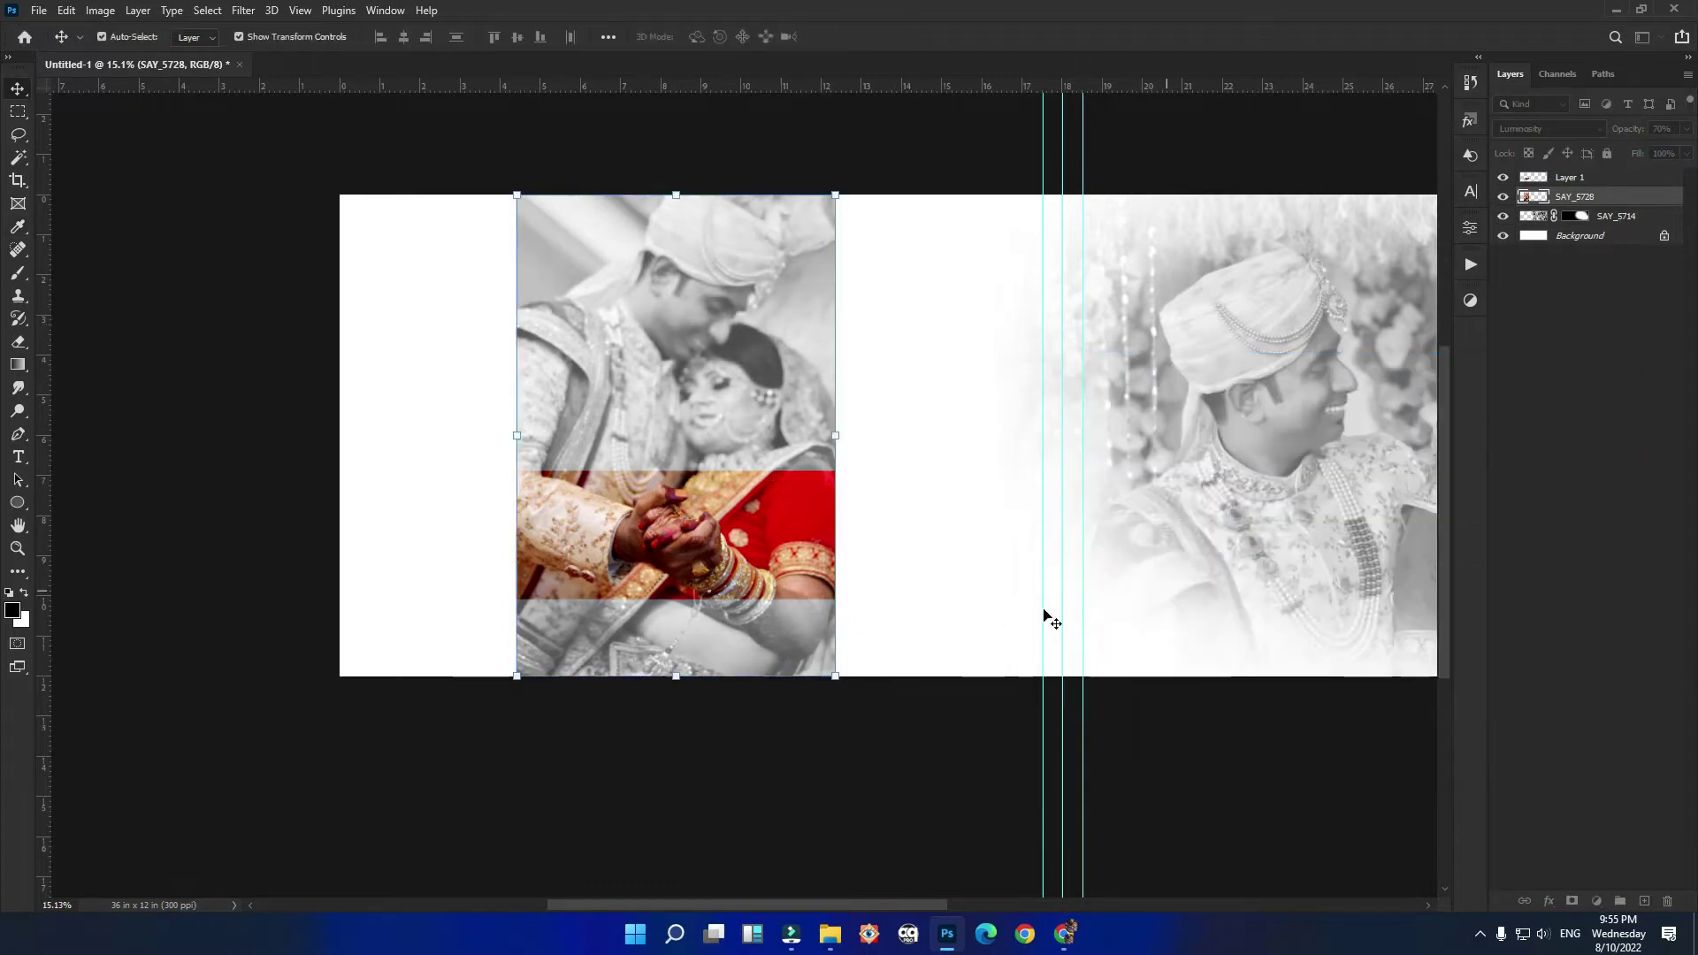
pyautogui.scroll(-1, 482, 333)
# Step: Duplicate the colour hands strip and stretch the copy about 37.8 in across the spread
pyautogui.click(747, 686)
pyautogui.hscroll(1, 544, 509)
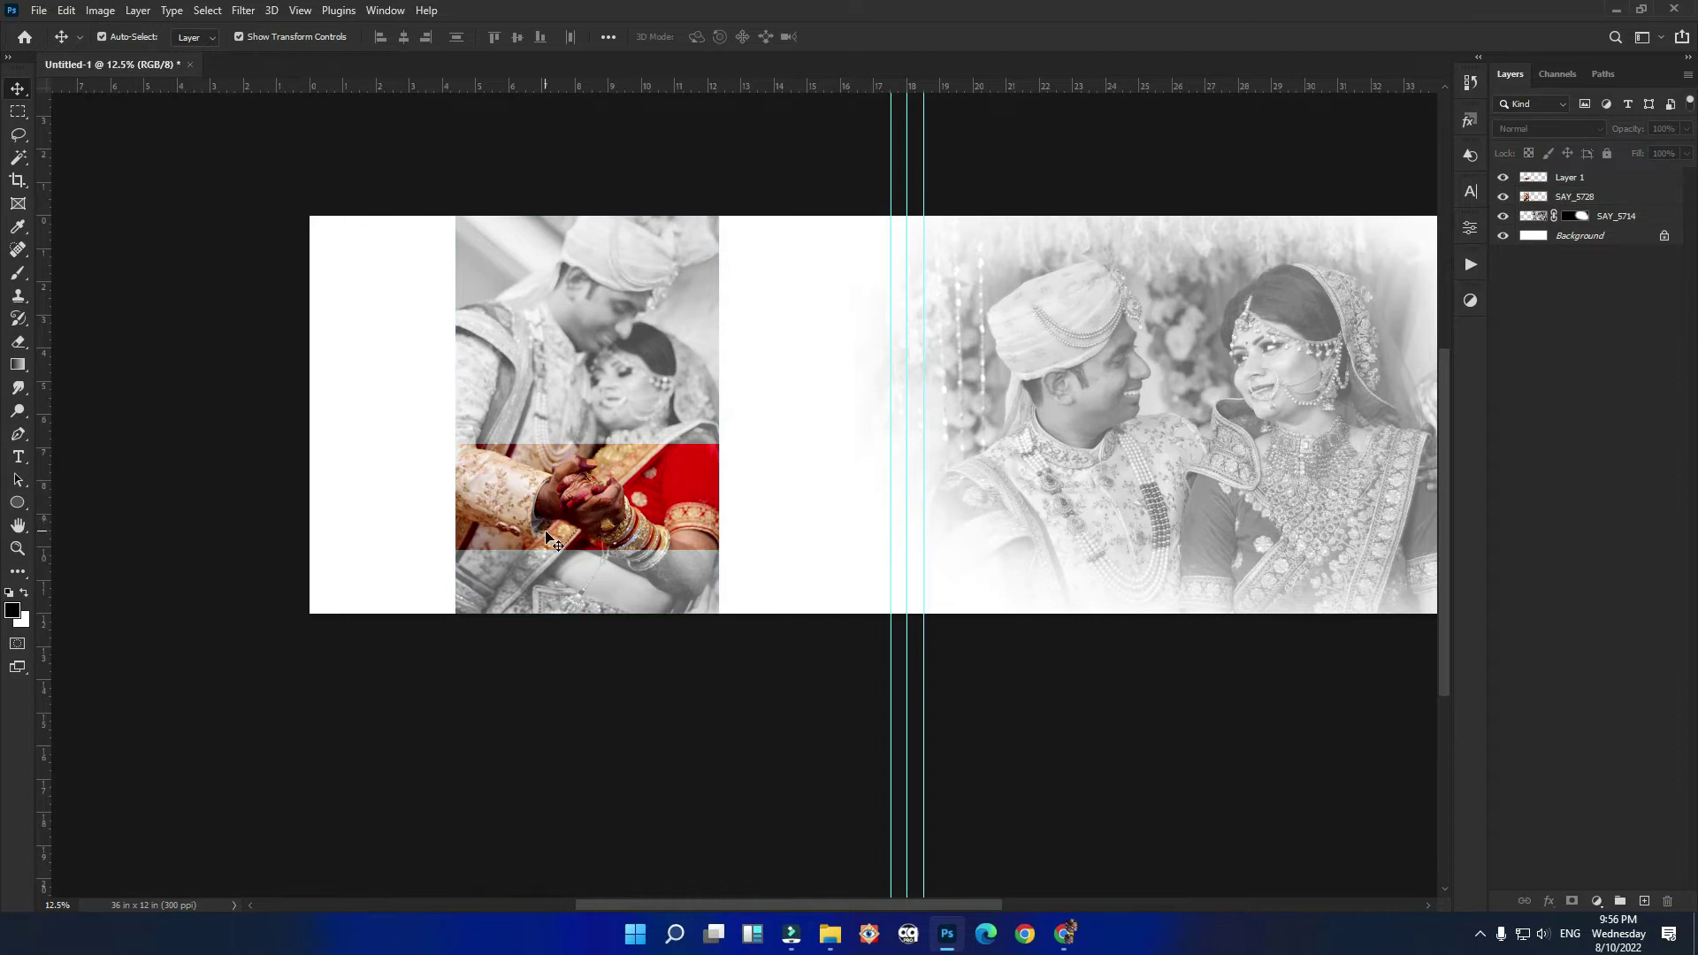
pyautogui.scroll(1, 545, 536)
pyautogui.click(583, 478)
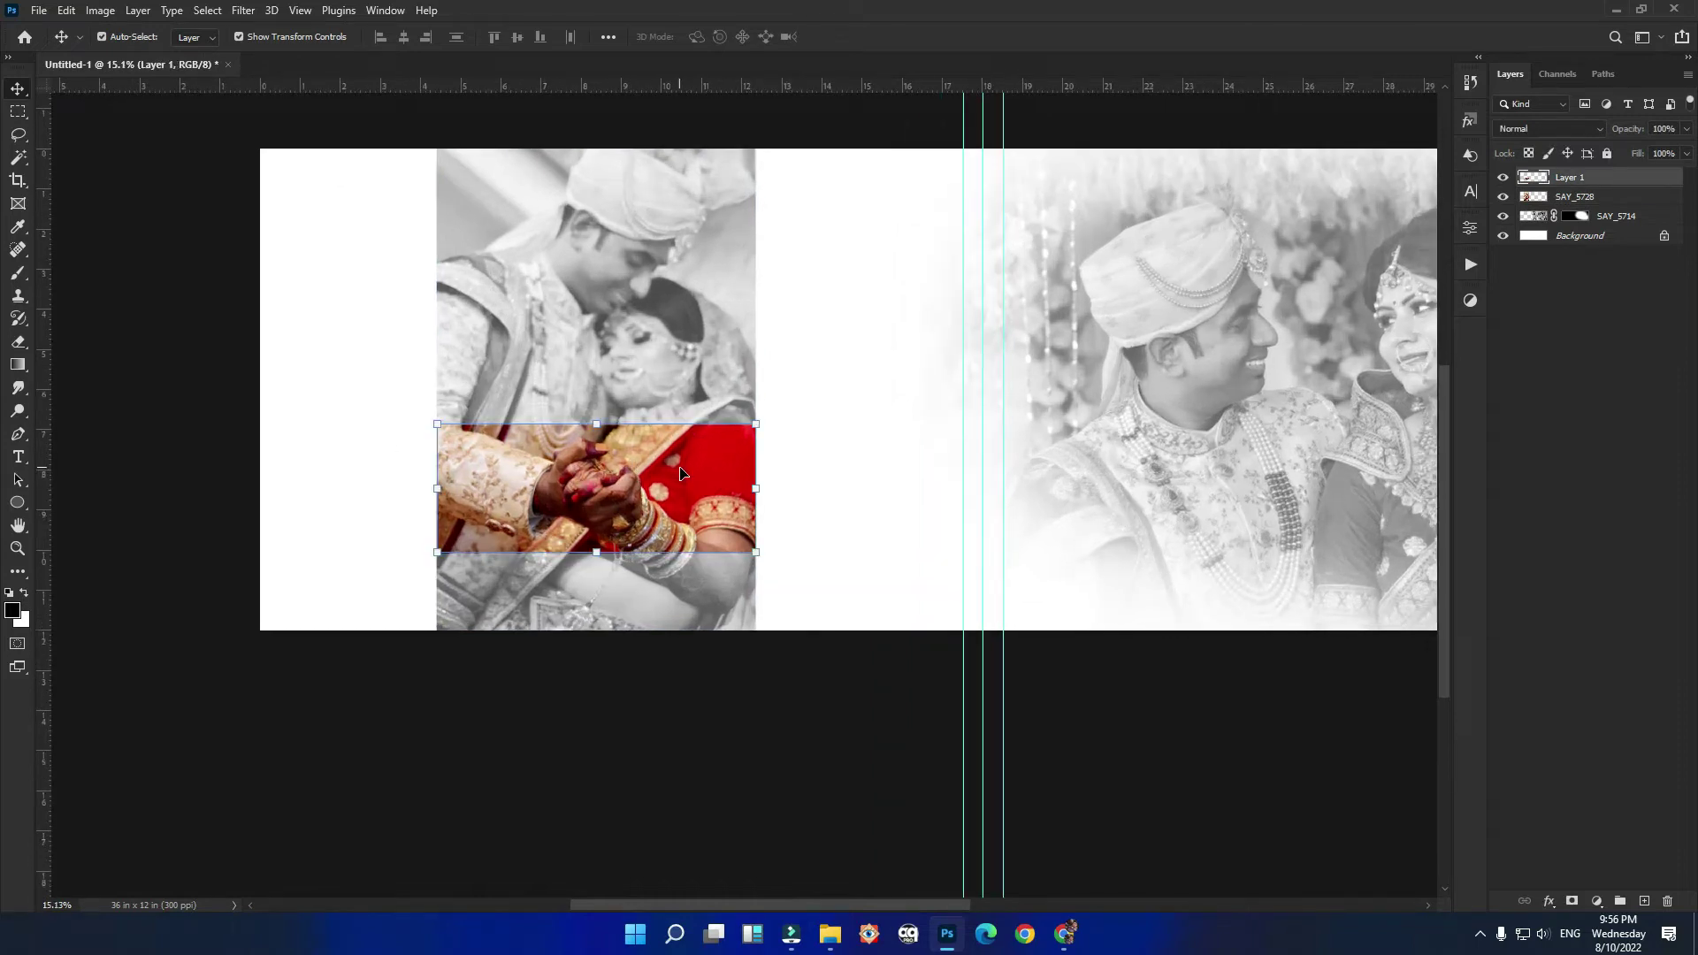
pyautogui.hotkey('ctrl', 'j')
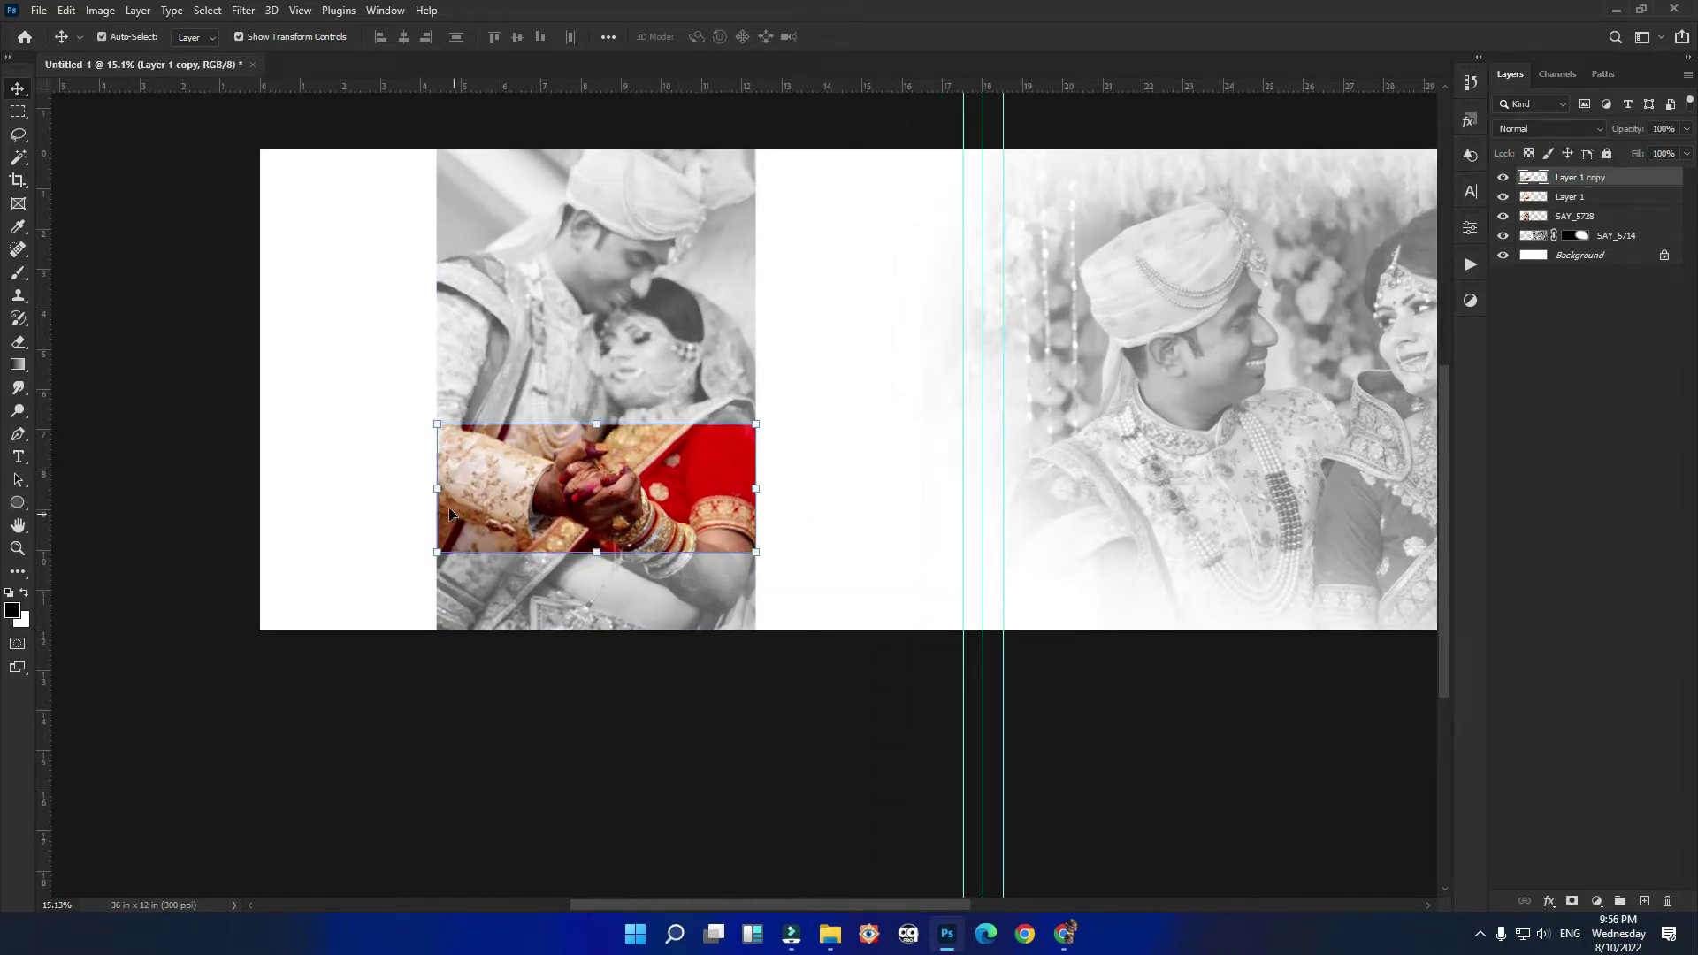
pyautogui.moveTo(439, 488); pyautogui.dragTo(267, 488)
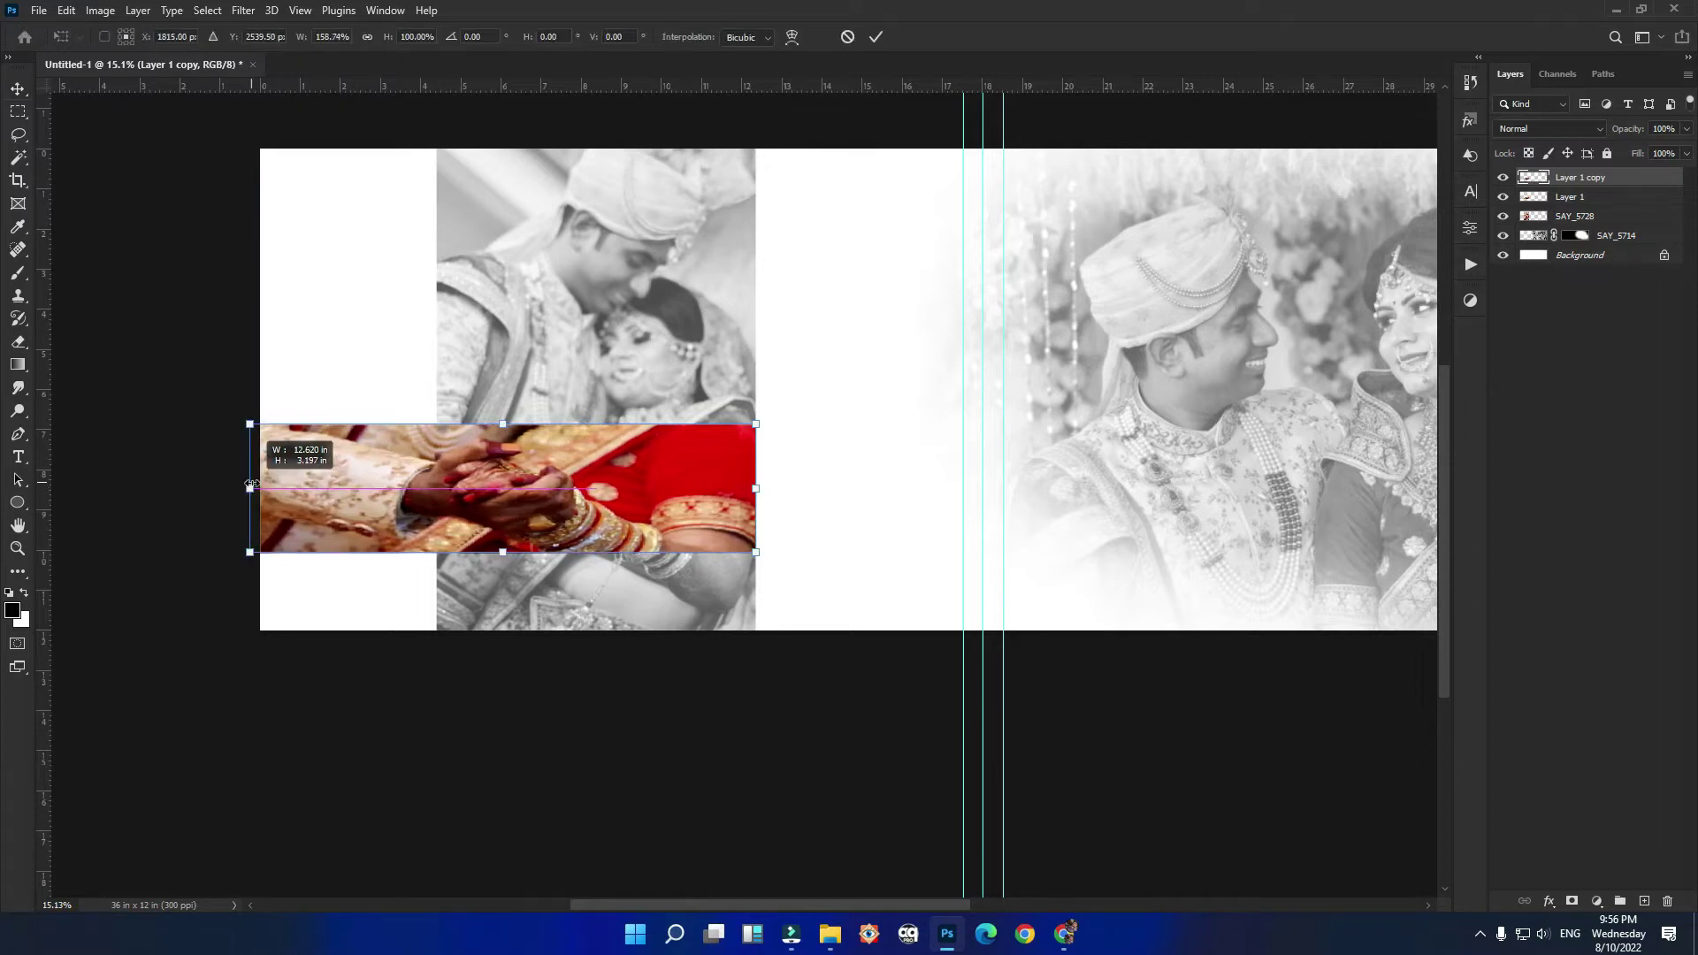
pyautogui.scroll(-1, 443, 521)
pyautogui.scroll(-2, 442, 522)
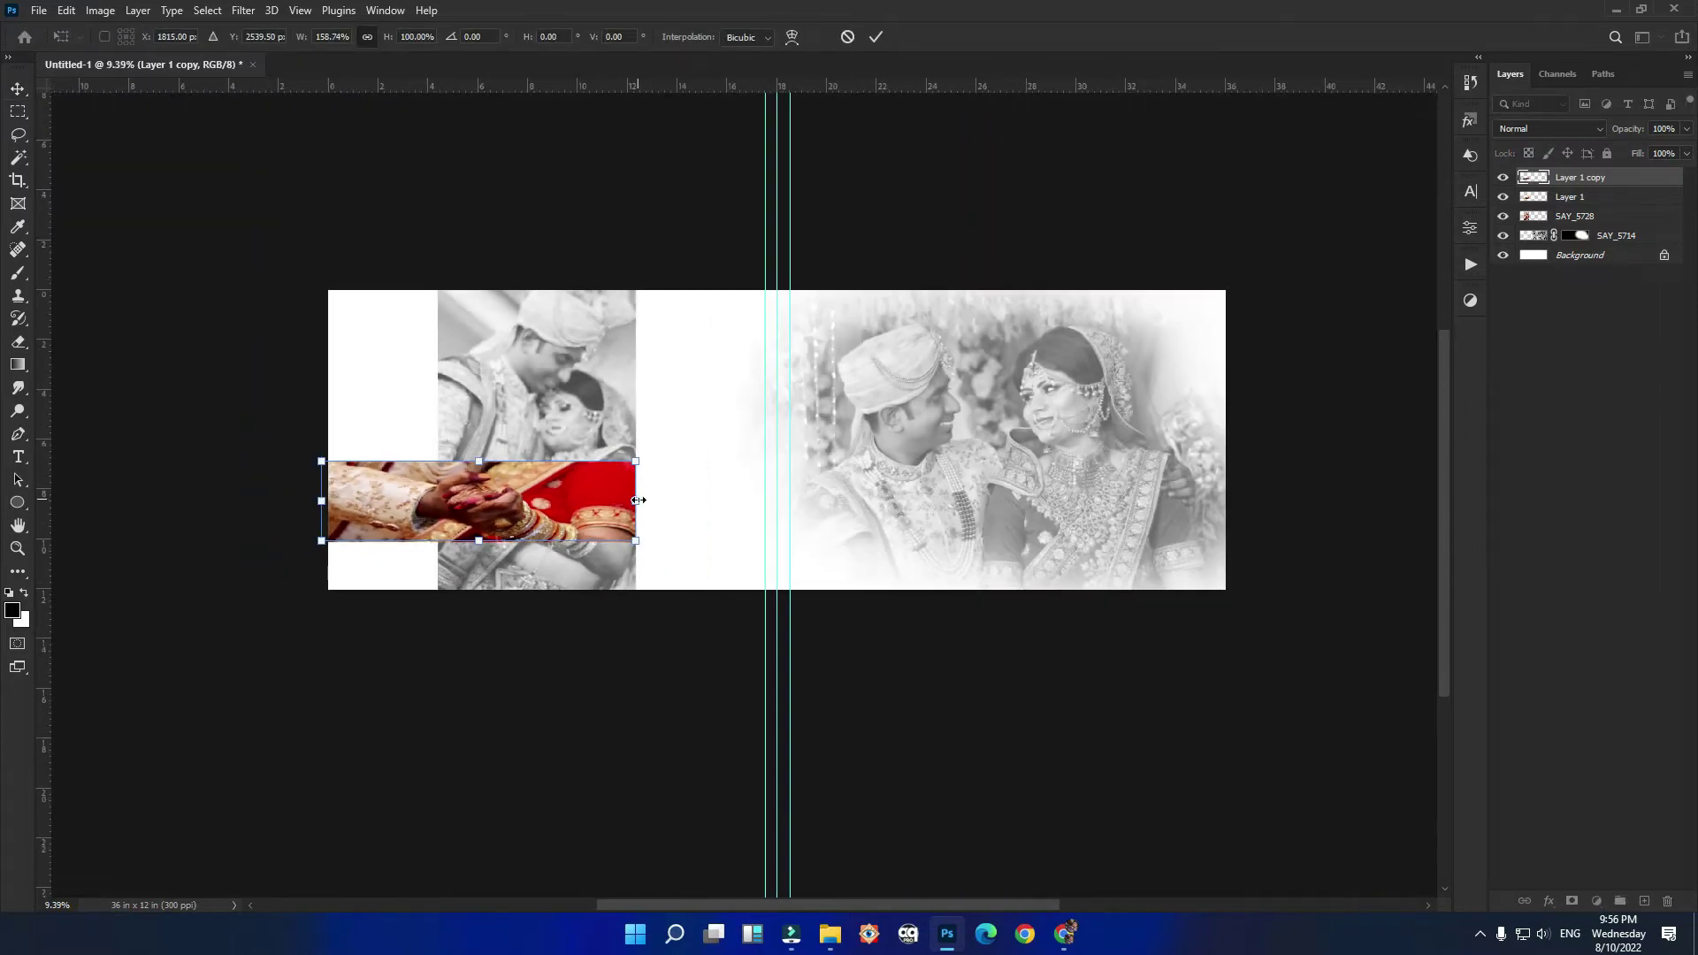
pyautogui.moveTo(638, 501); pyautogui.dragTo(1267, 593)
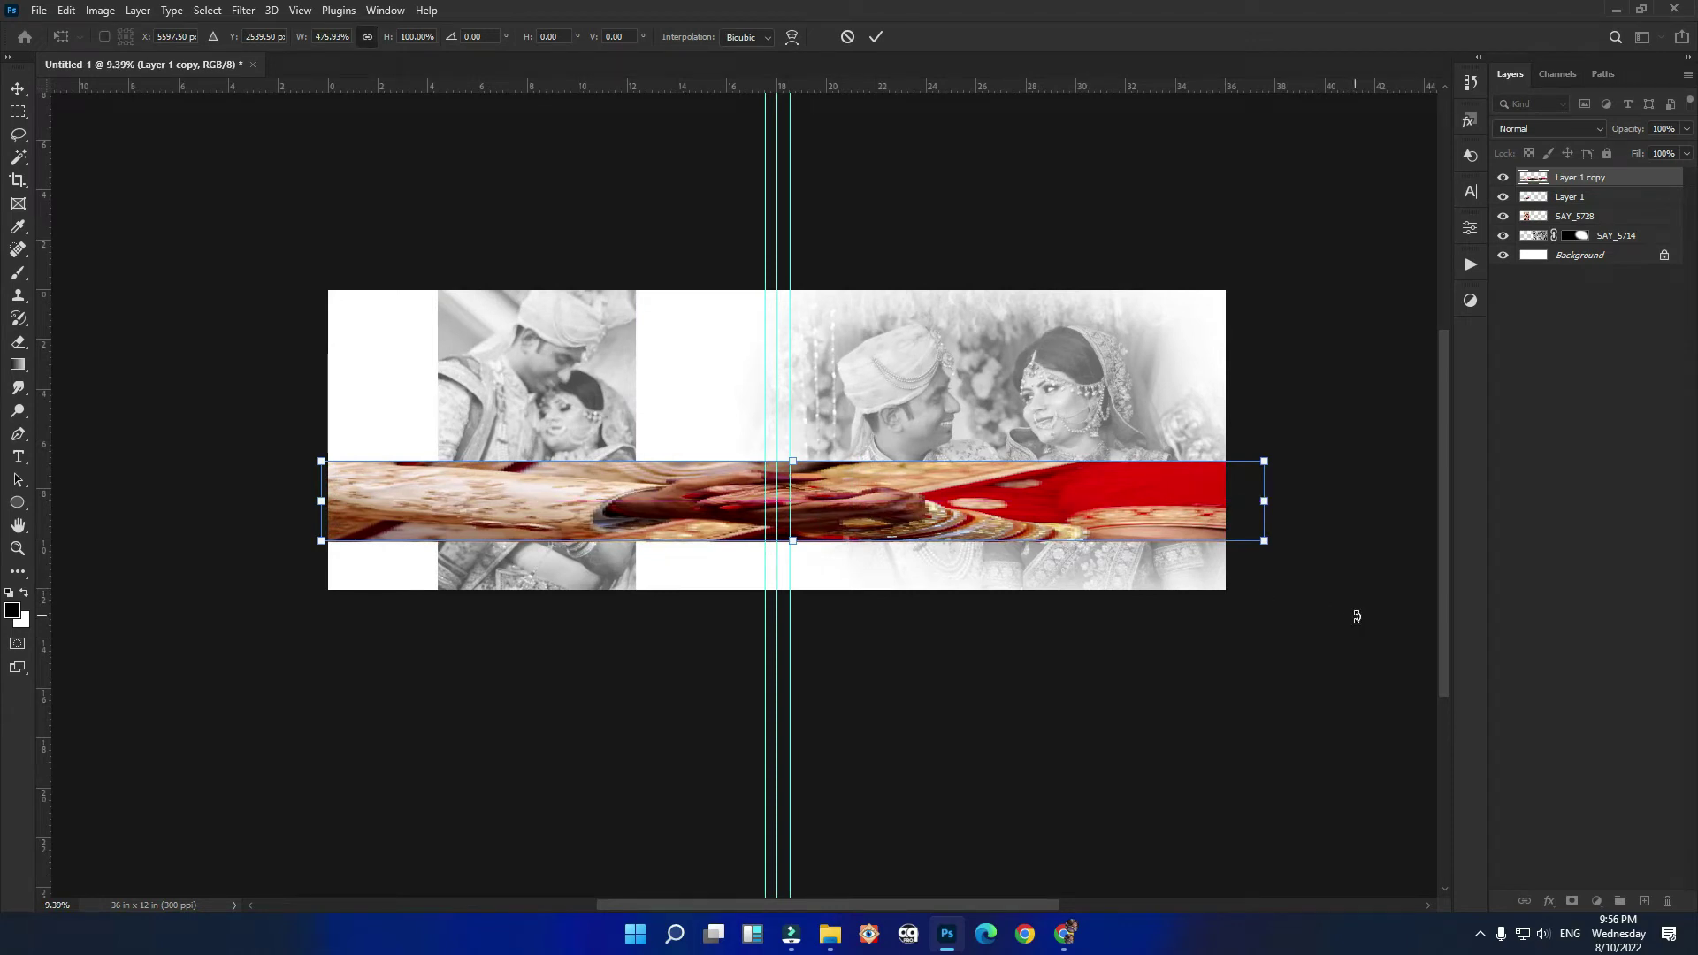
pyautogui.press('Return')
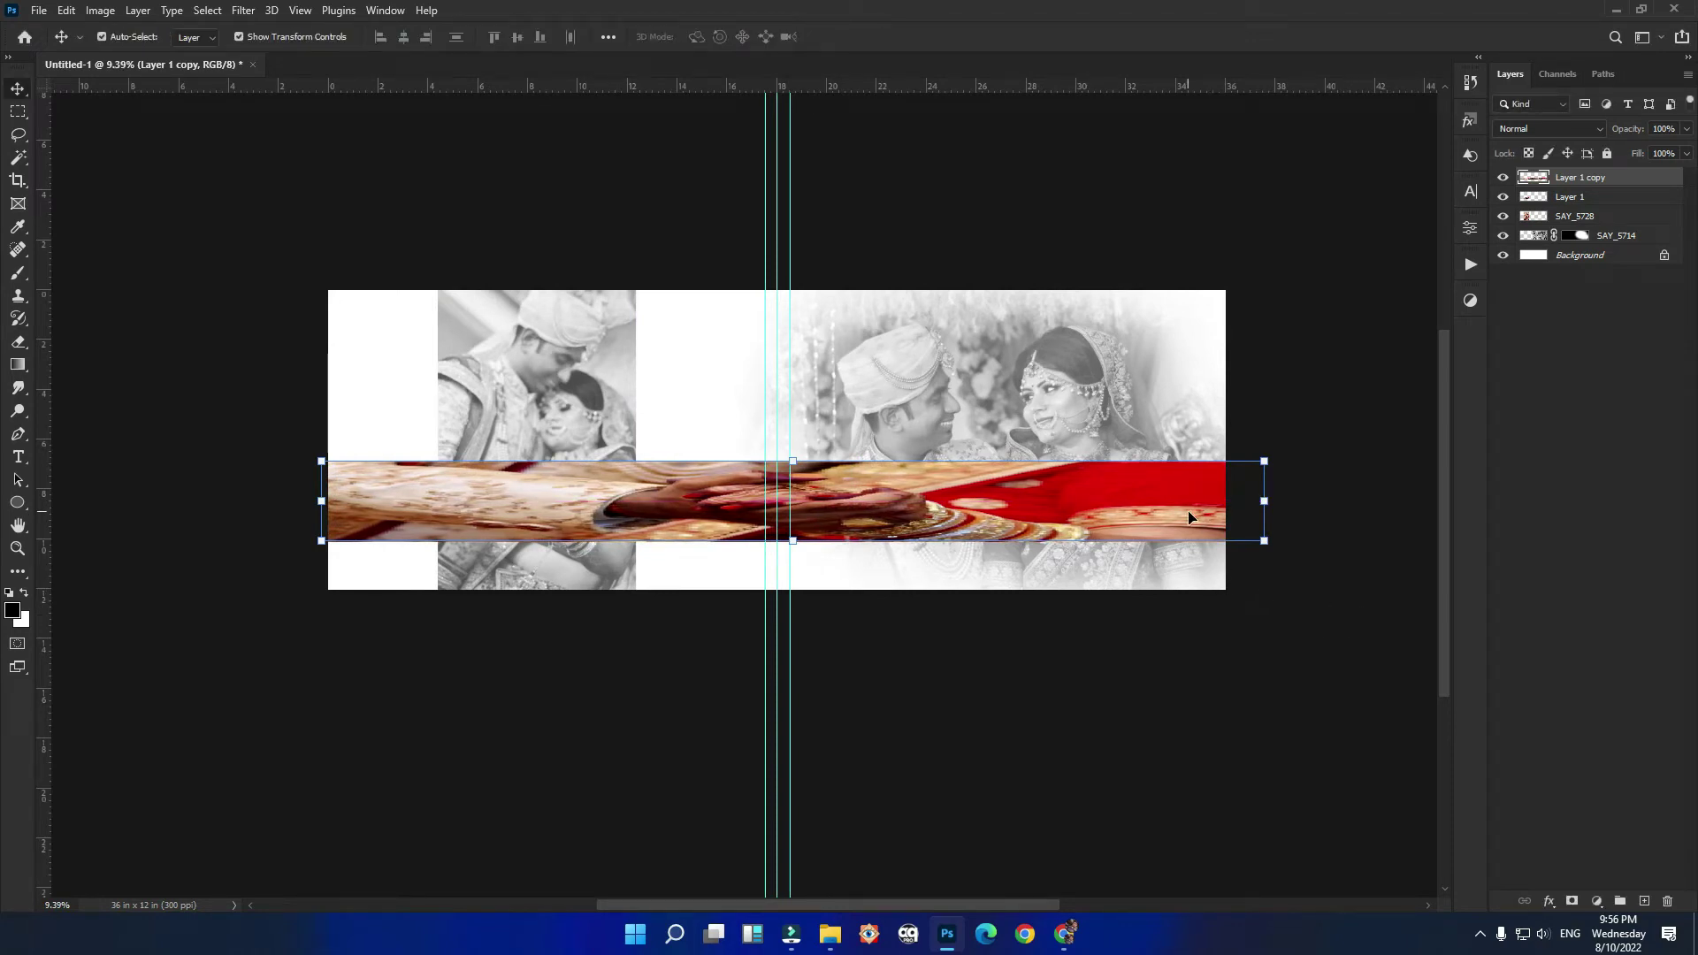
# Step: Add a 2 px black Stroke layer effect to the colour band
pyautogui.click(1546, 901)
pyautogui.click(1579, 768)
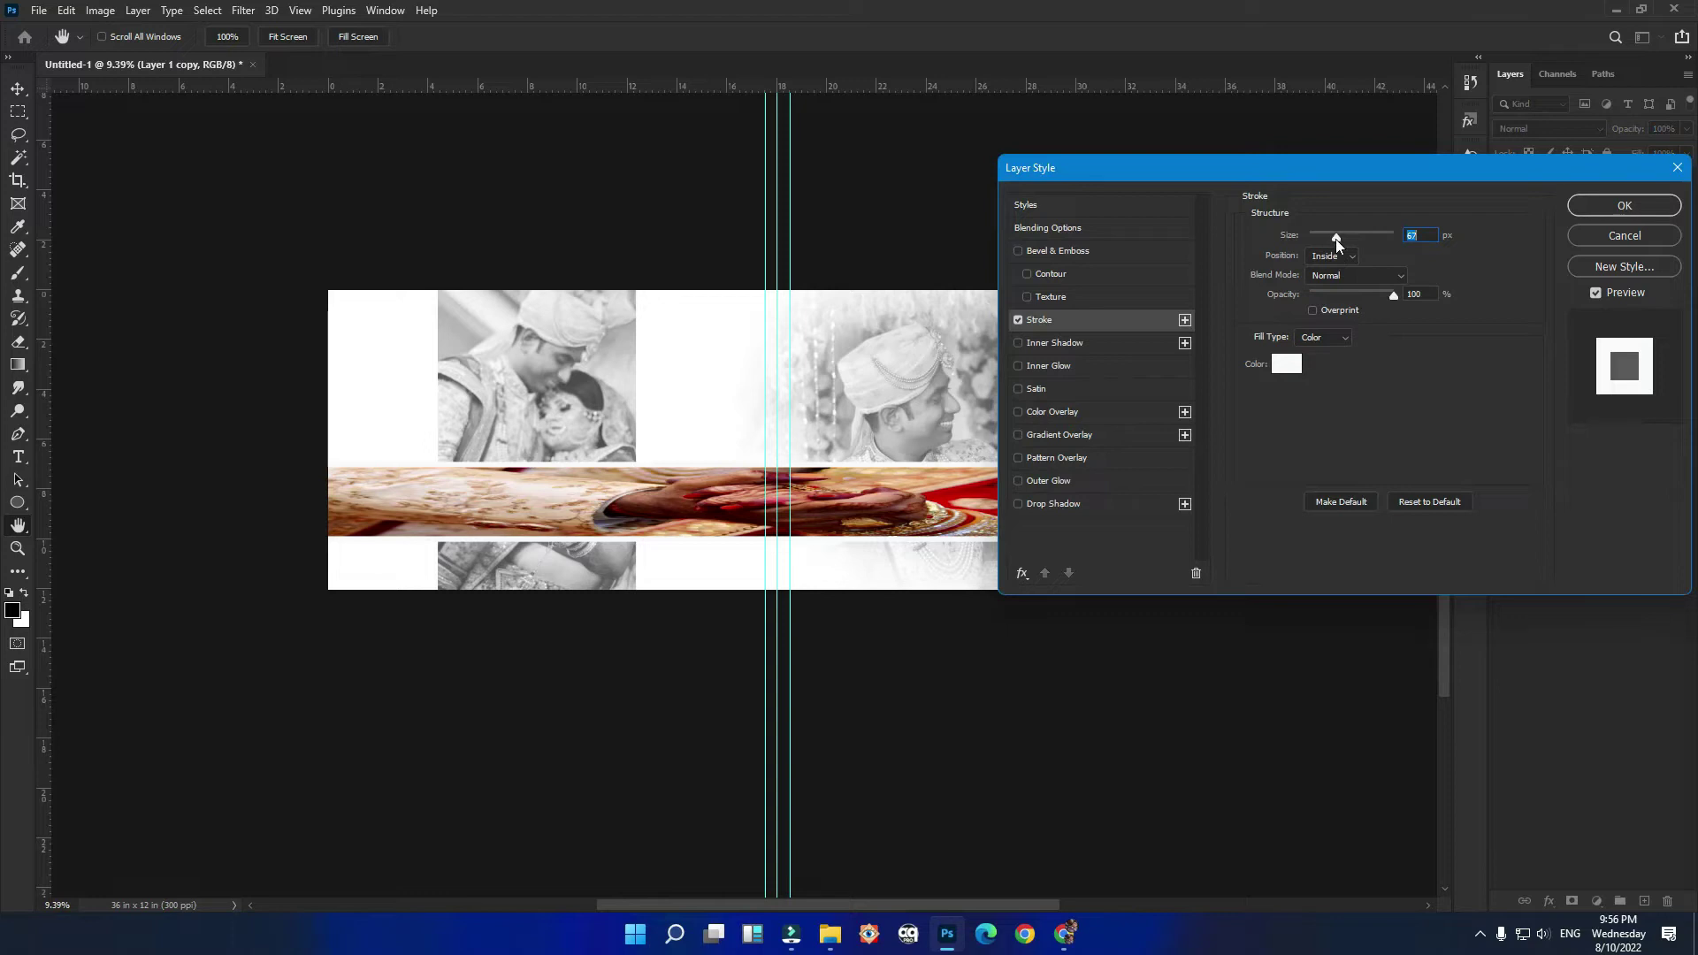
pyautogui.moveTo(1336, 237); pyautogui.dragTo(1299, 237)
pyautogui.write('2')
pyautogui.click(1288, 364)
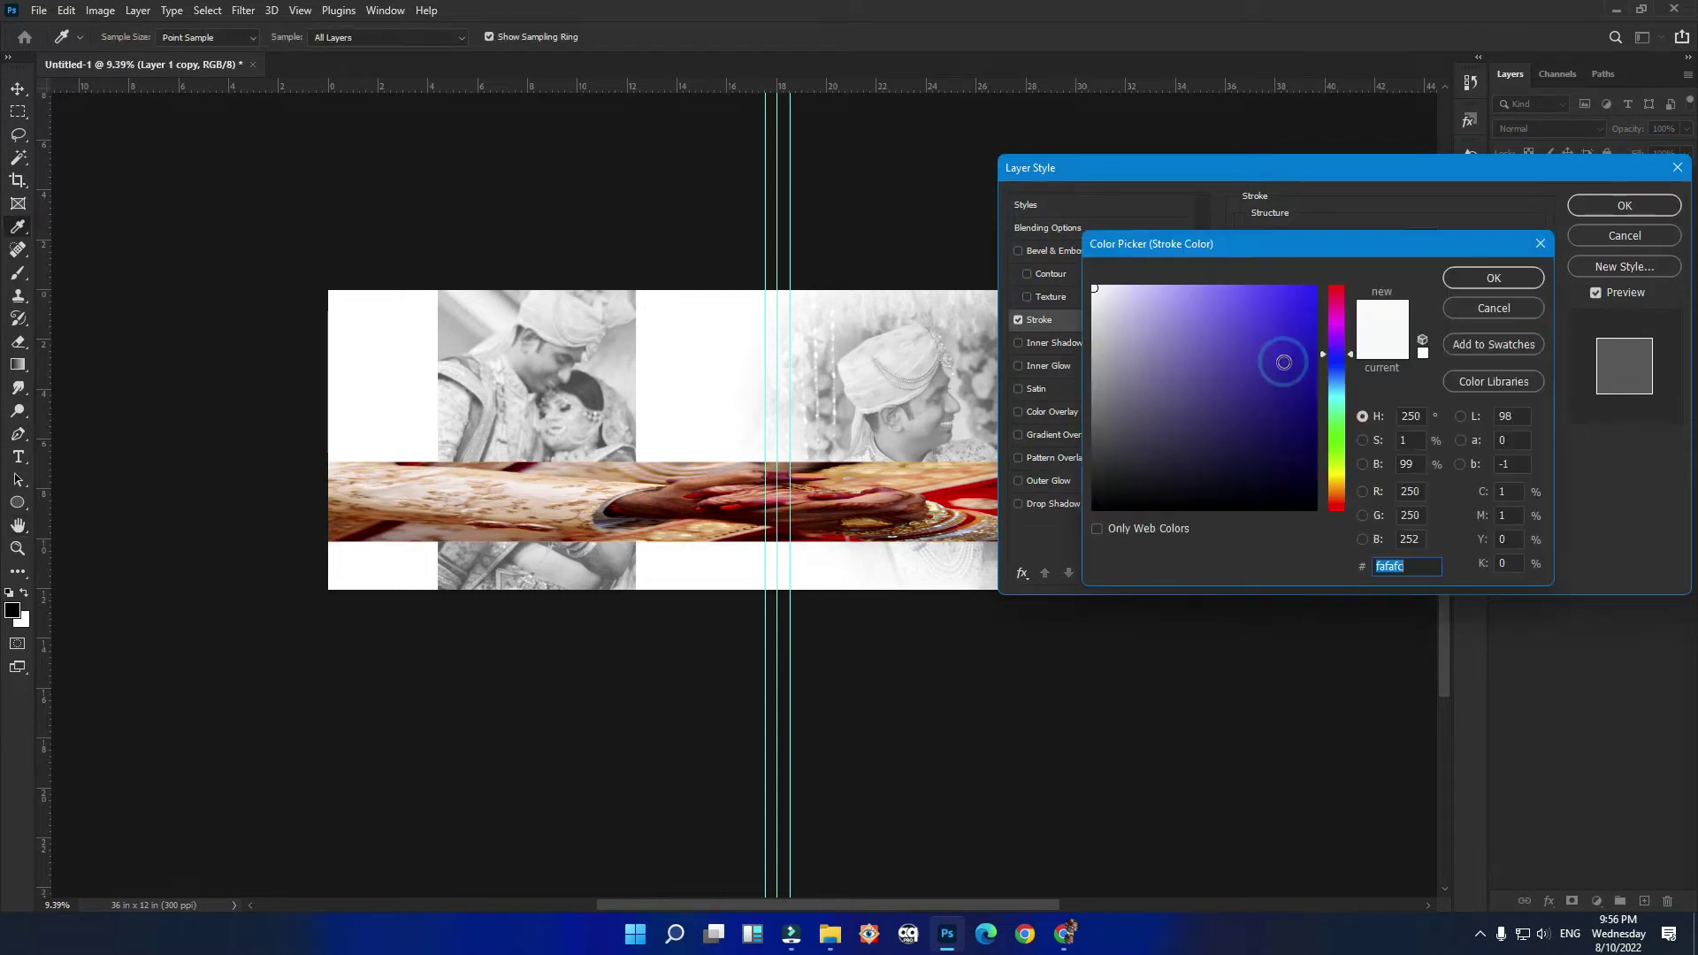
pyautogui.click(1311, 508)
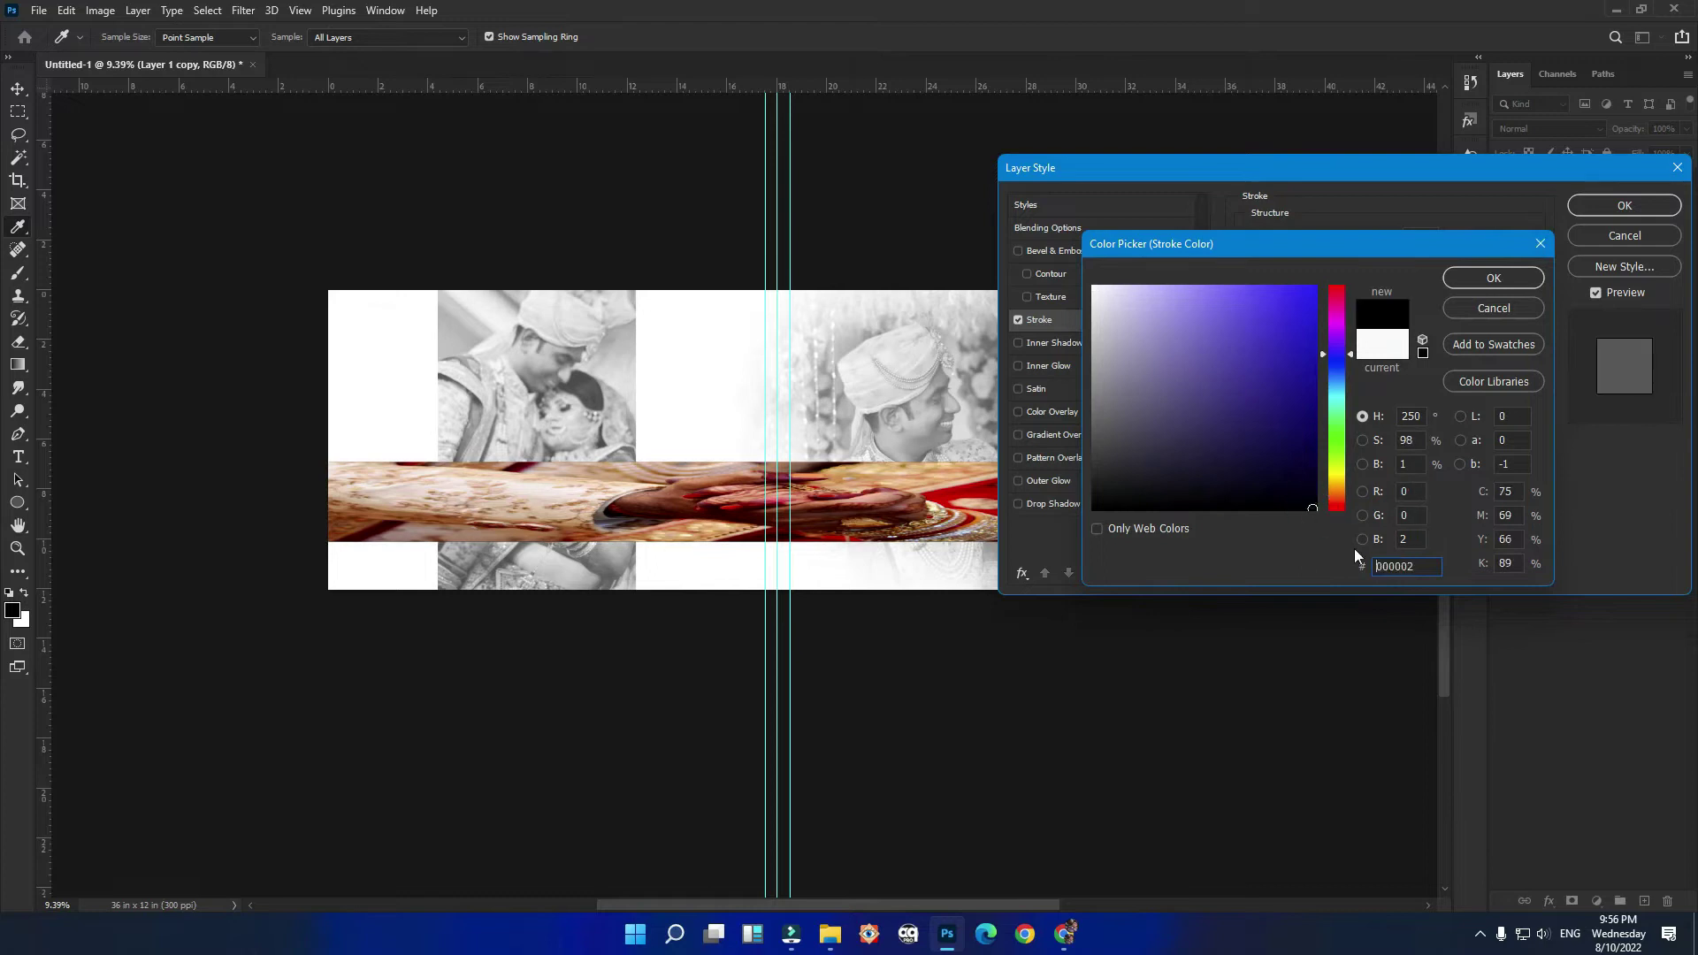
pyautogui.click(1510, 284)
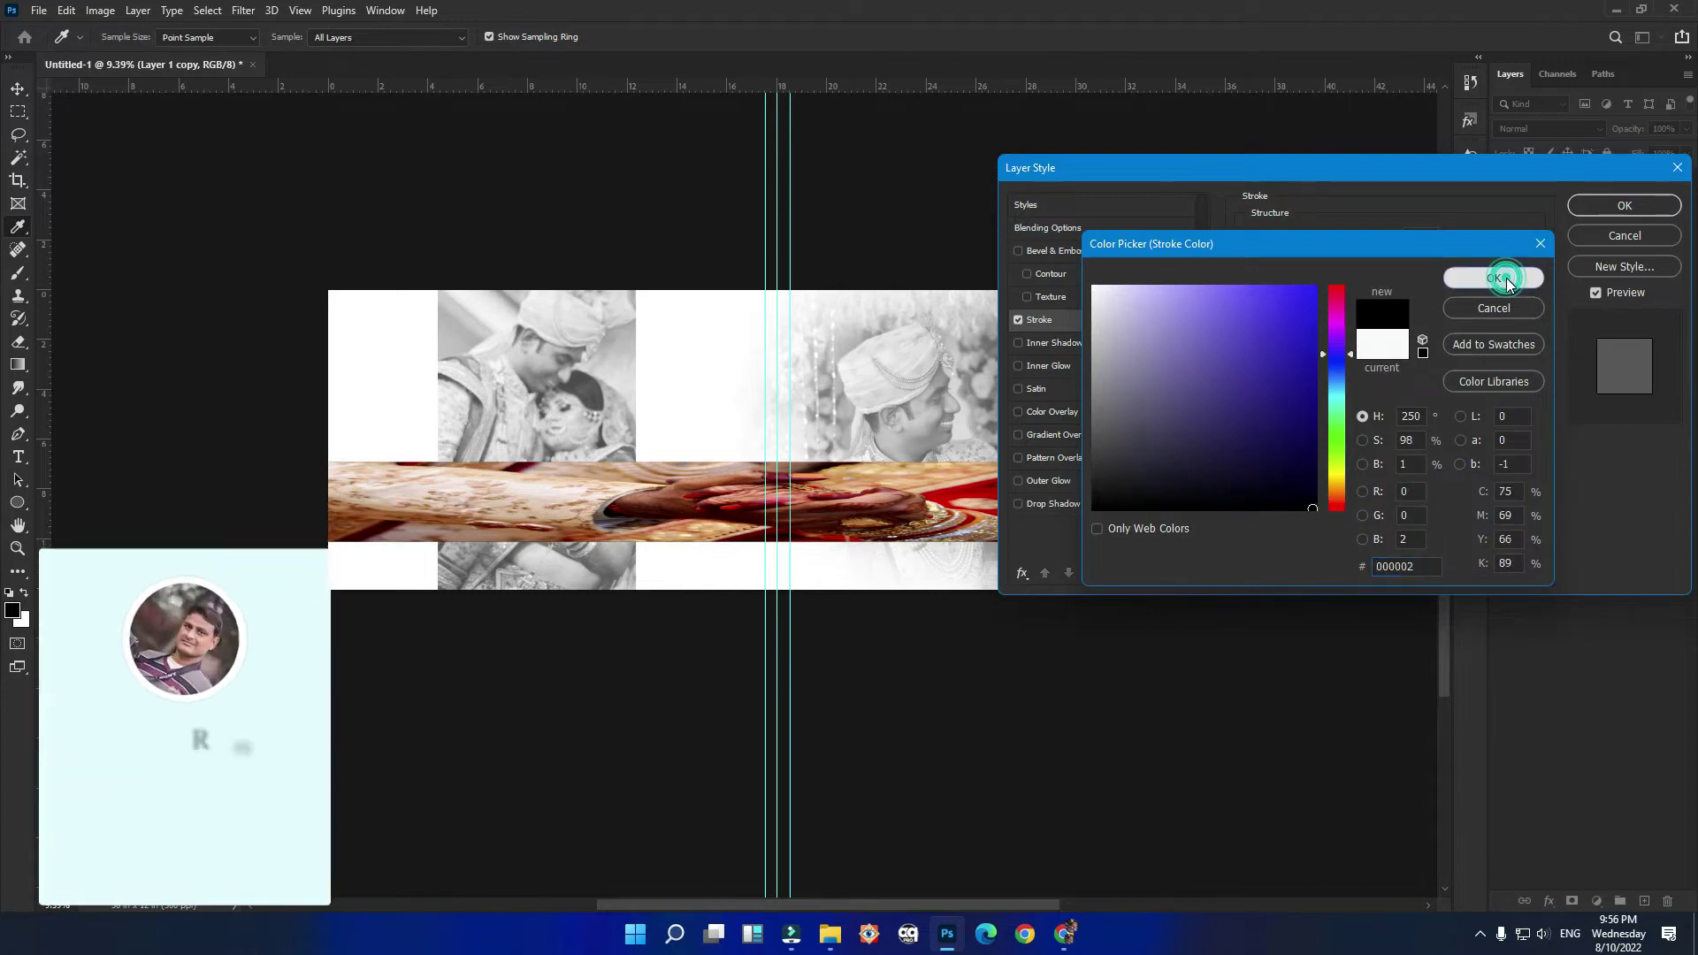
pyautogui.click(1600, 205)
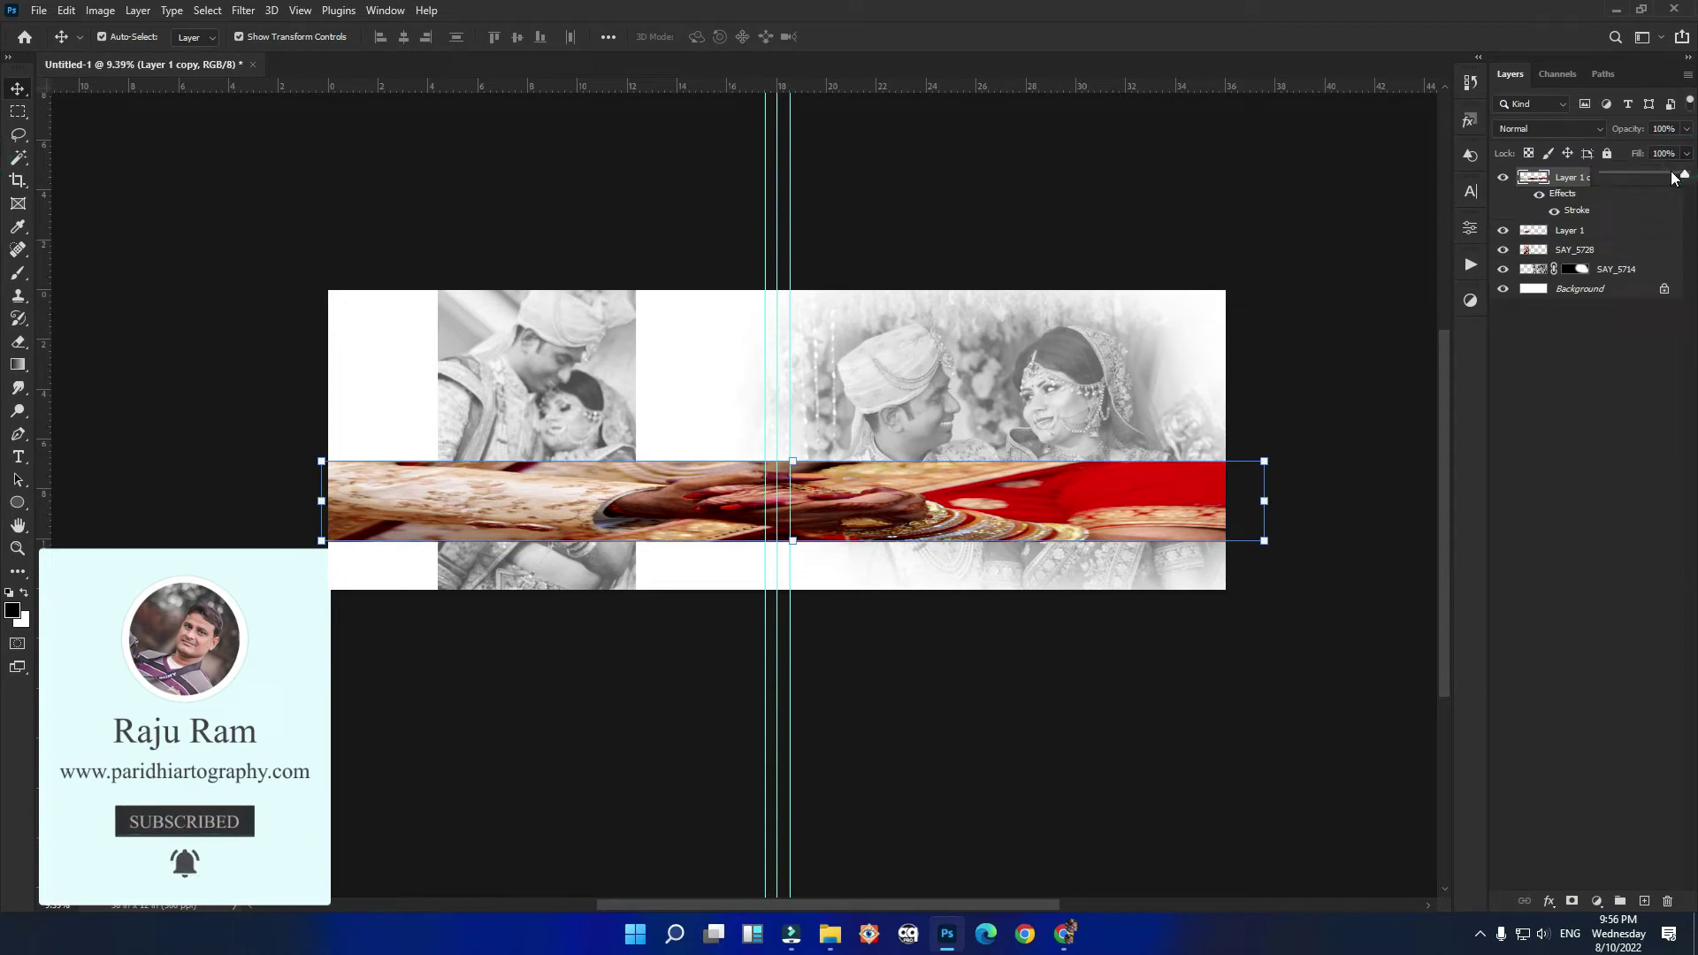
# Step: Set the band layer's Fill to 0% so only its stroke outline remains
pyautogui.moveTo(1674, 176); pyautogui.dragTo(1584, 182)
pyautogui.click(1348, 458)
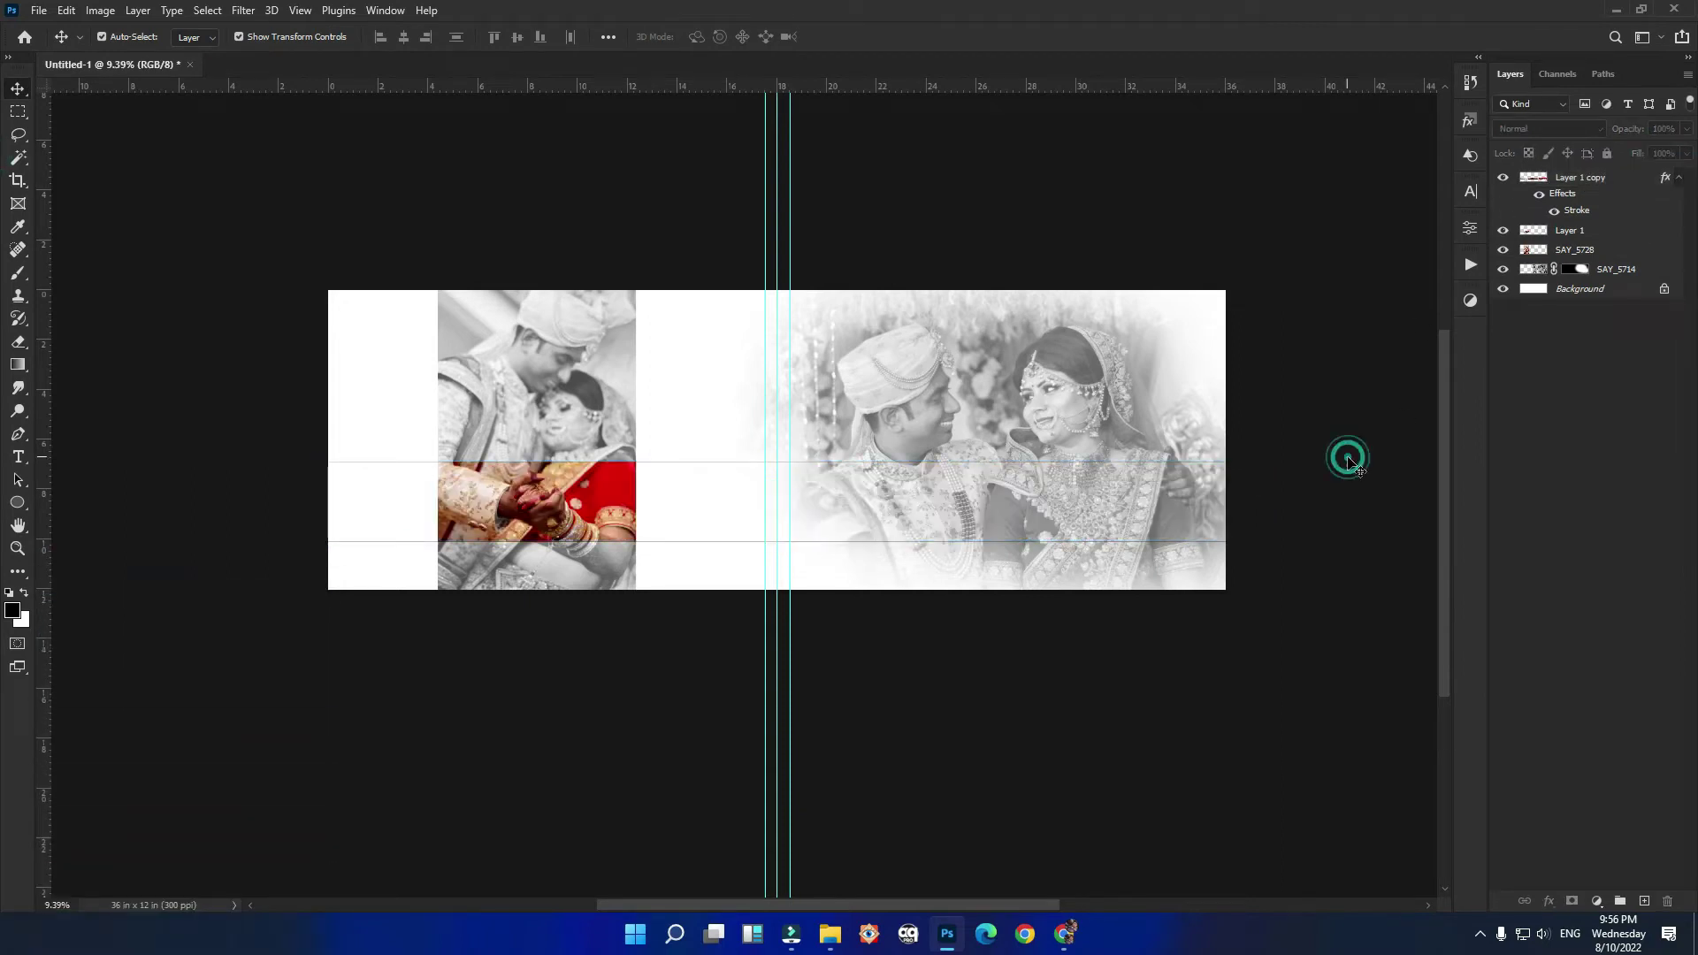
pyautogui.scroll(1, 471, 619)
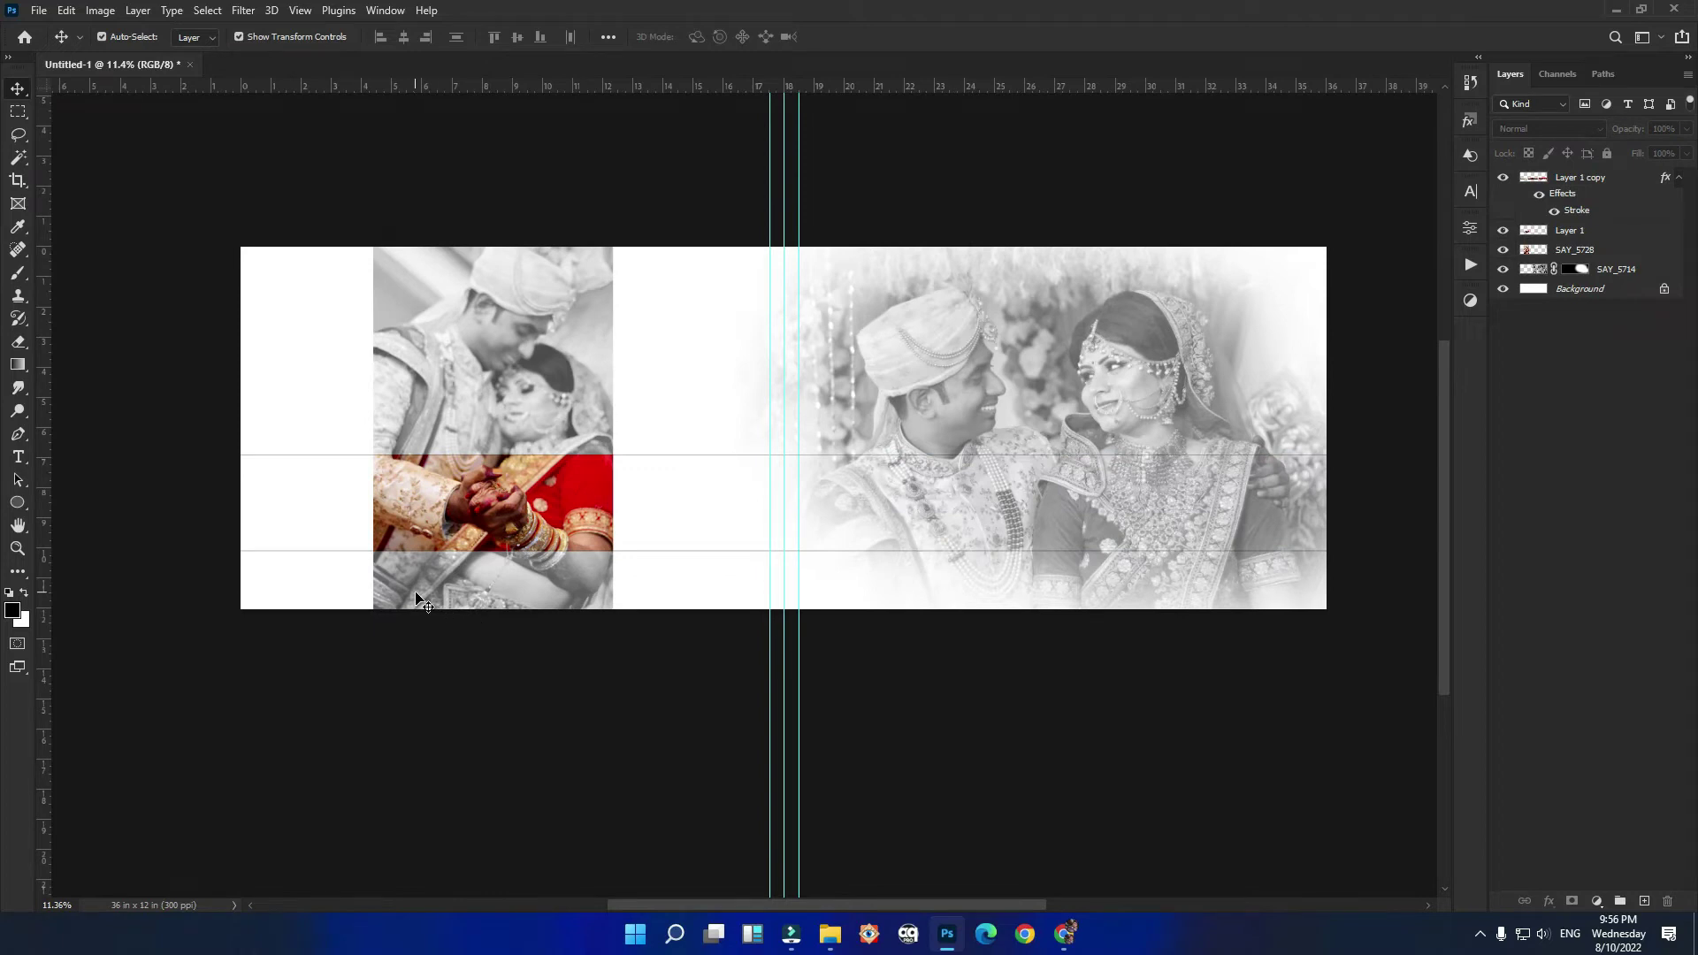
pyautogui.scroll(1, 421, 601)
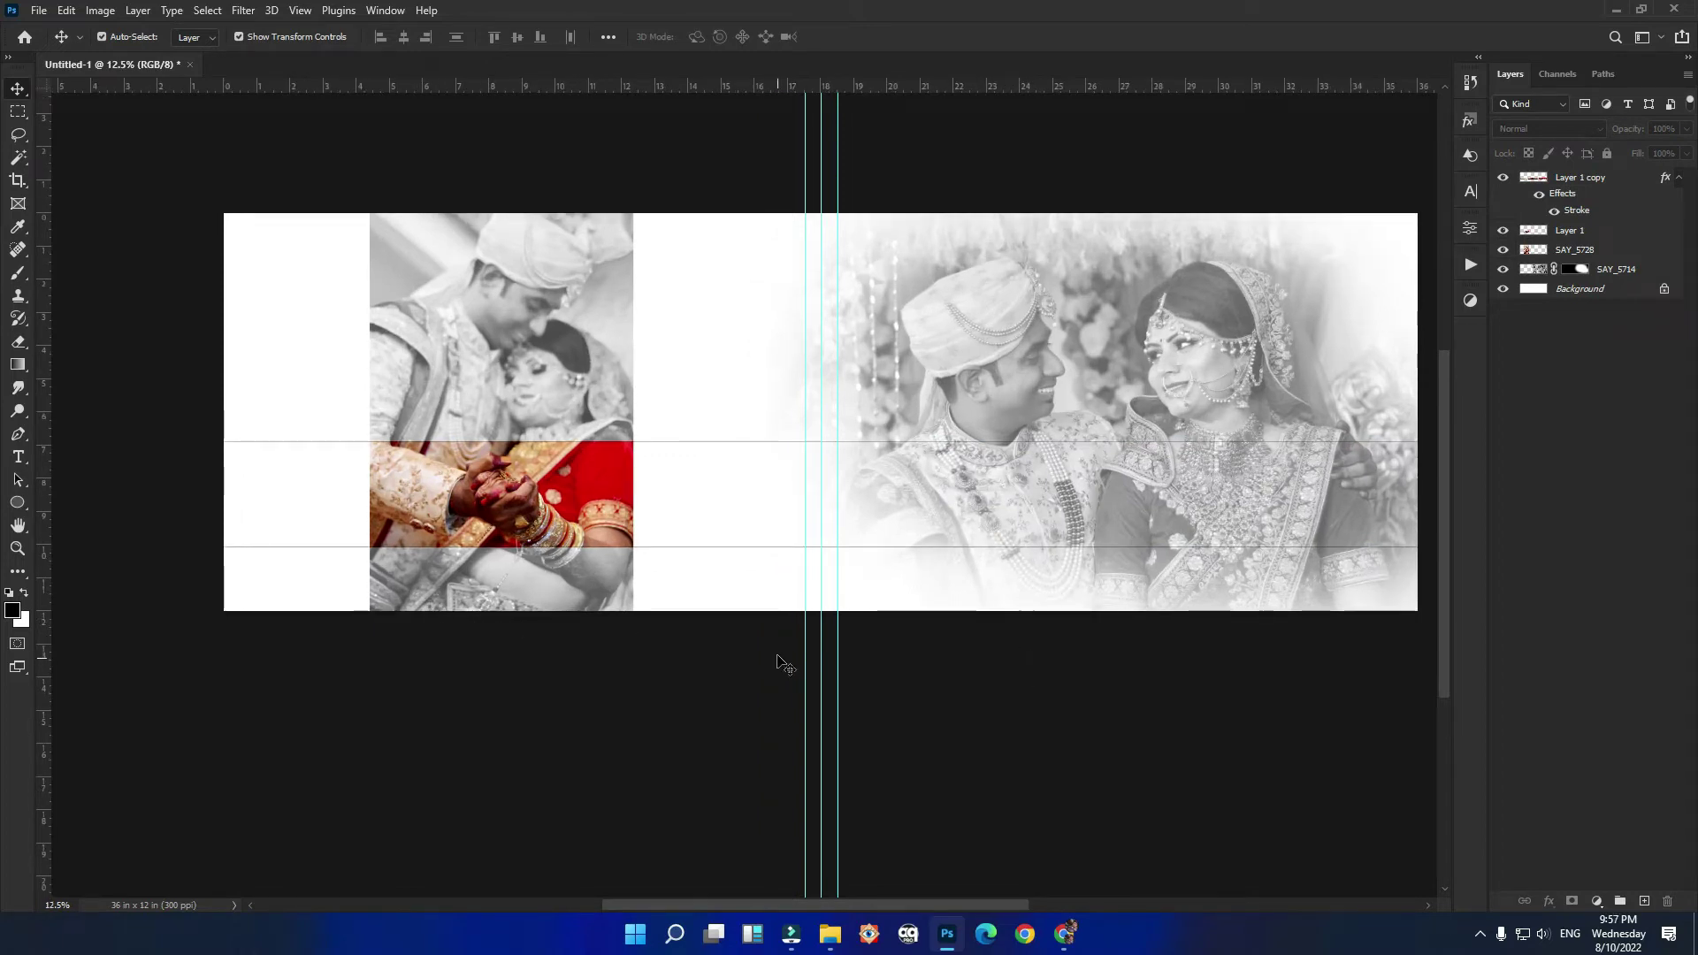
# Step: Select Layer 1 with SAY_5728 and scale the left photo up to about 109%
pyautogui.click(1583, 232)
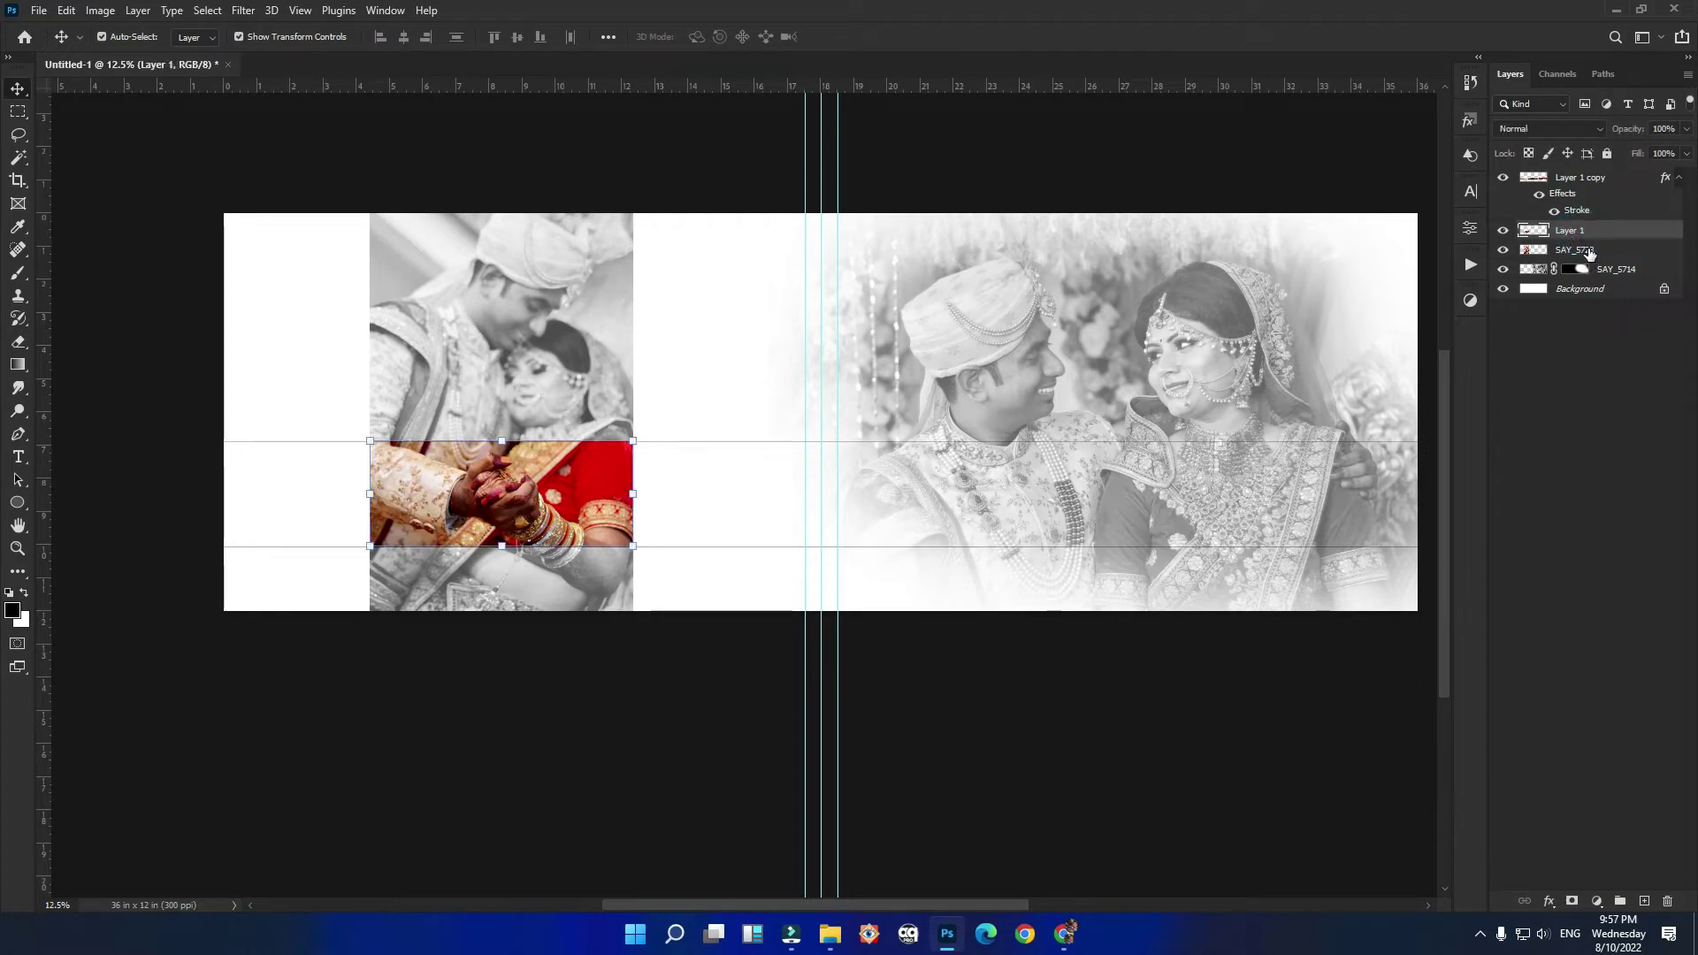
pyautogui.click(1595, 180)
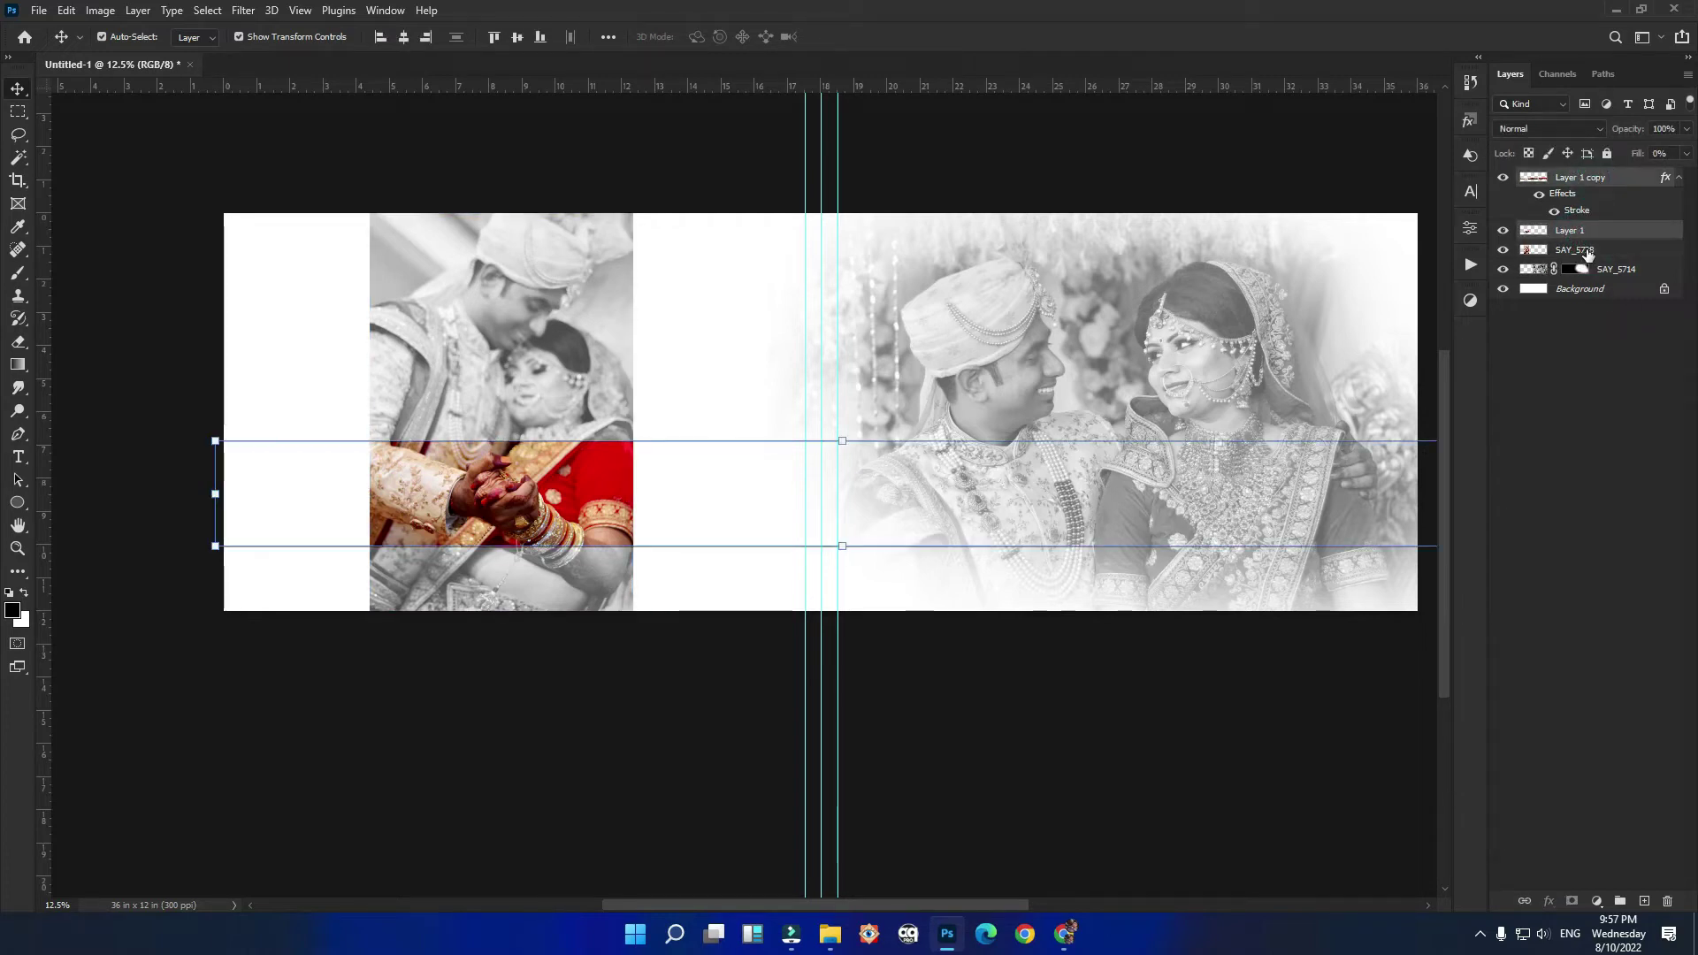
pyautogui.keyDown('shift'); pyautogui.click(1590, 252); pyautogui.keyUp('shift')
pyautogui.scroll(-2, 798, 508)
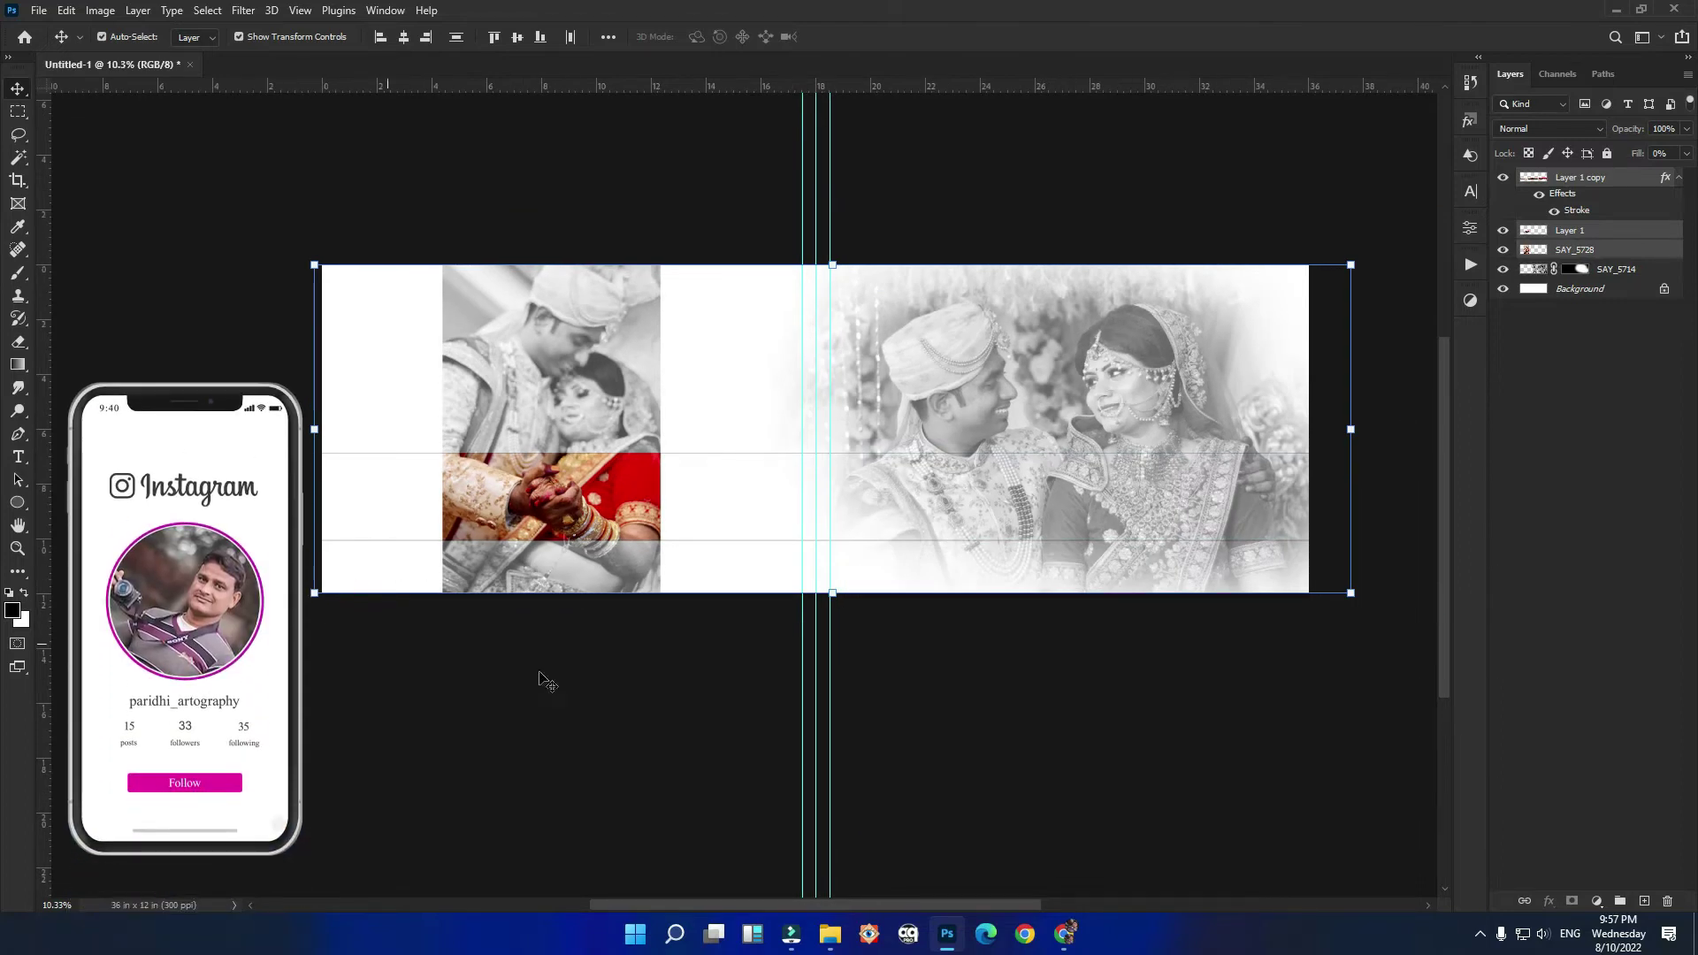
pyautogui.moveTo(1360, 599); pyautogui.dragTo(1389, 672)
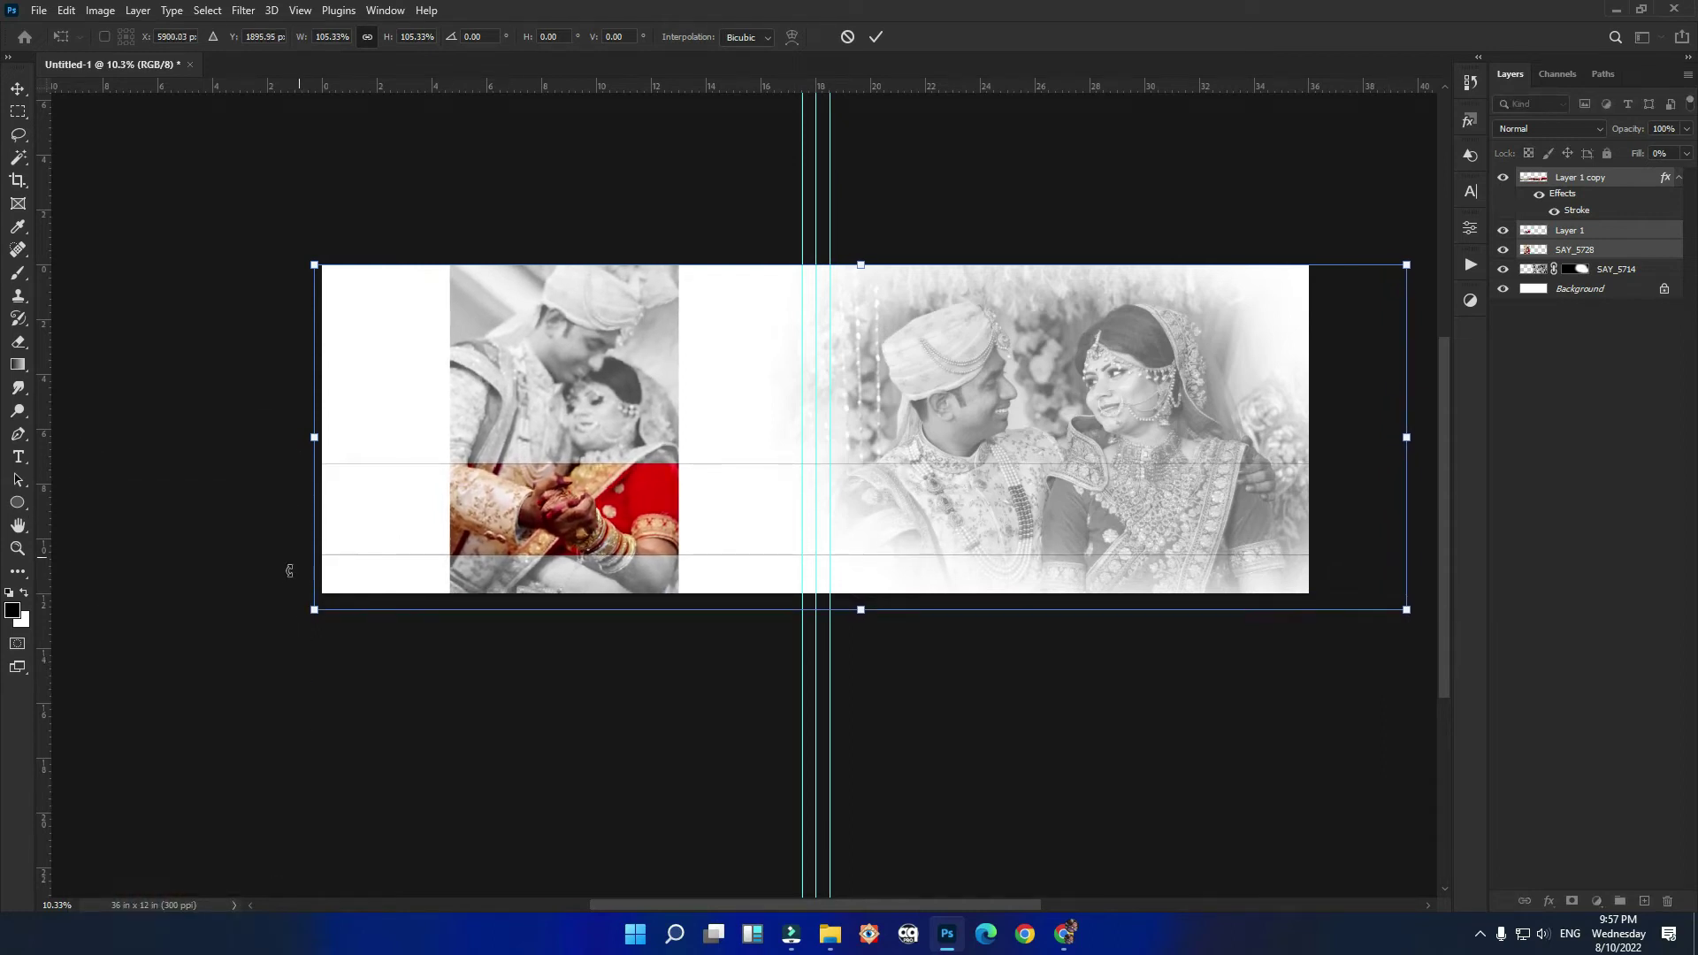
pyautogui.moveTo(315, 611); pyautogui.dragTo(294, 619)
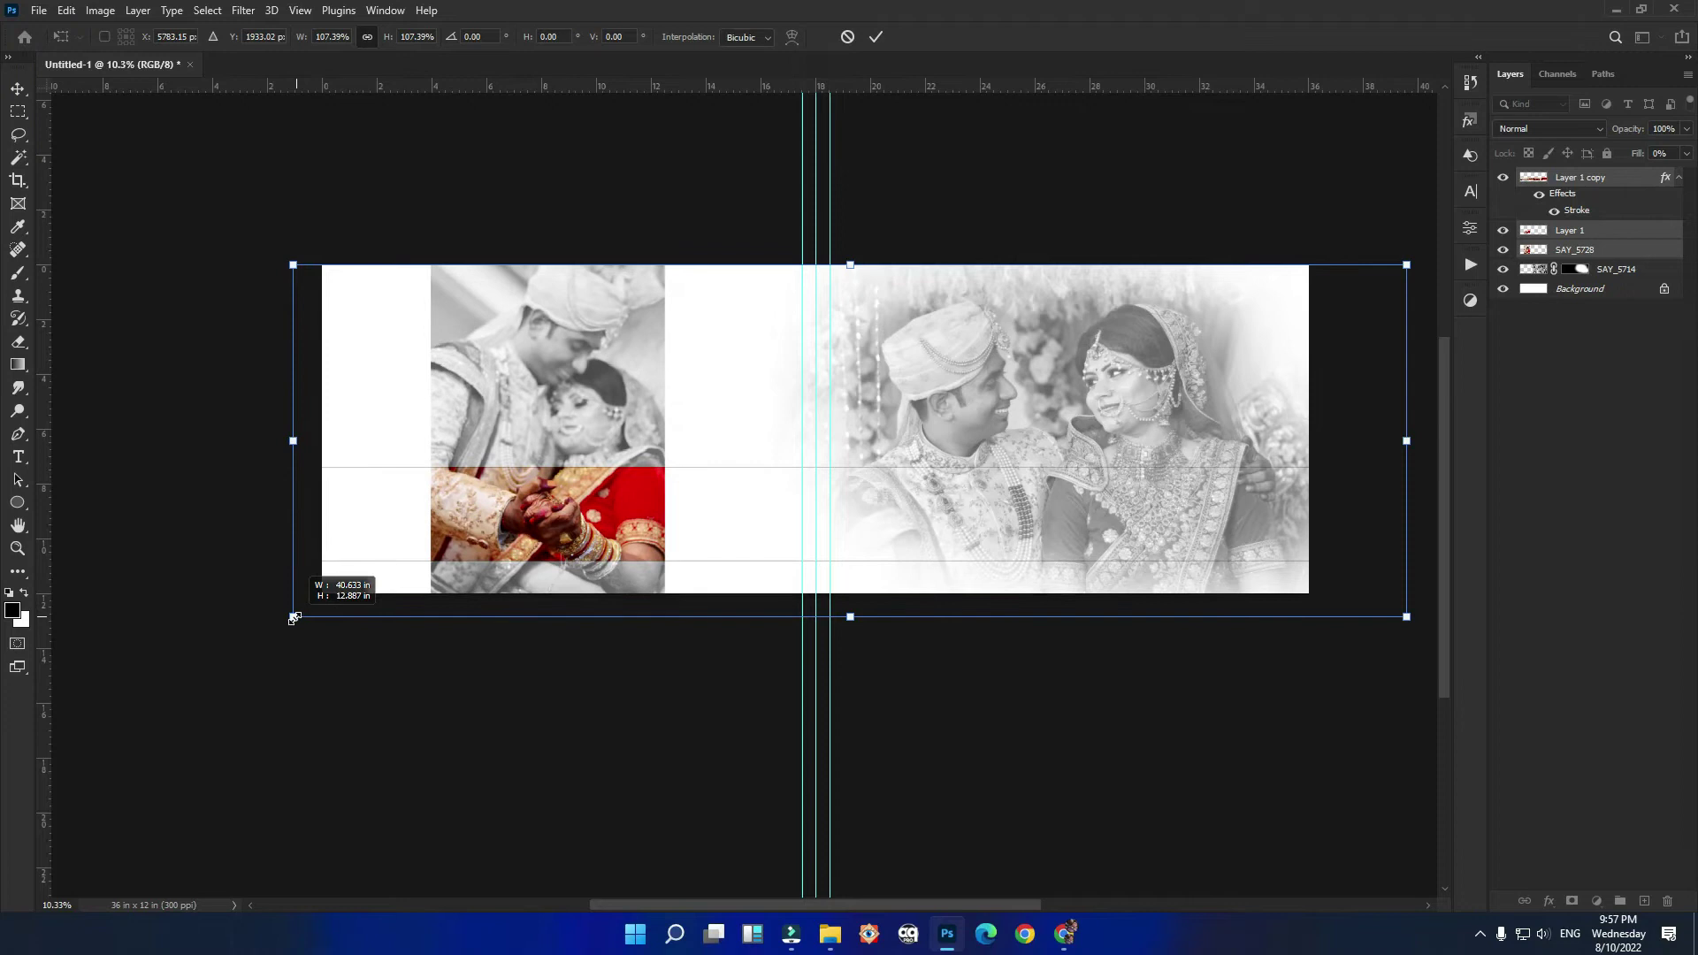
pyautogui.moveTo(1407, 617); pyautogui.dragTo(1425, 622)
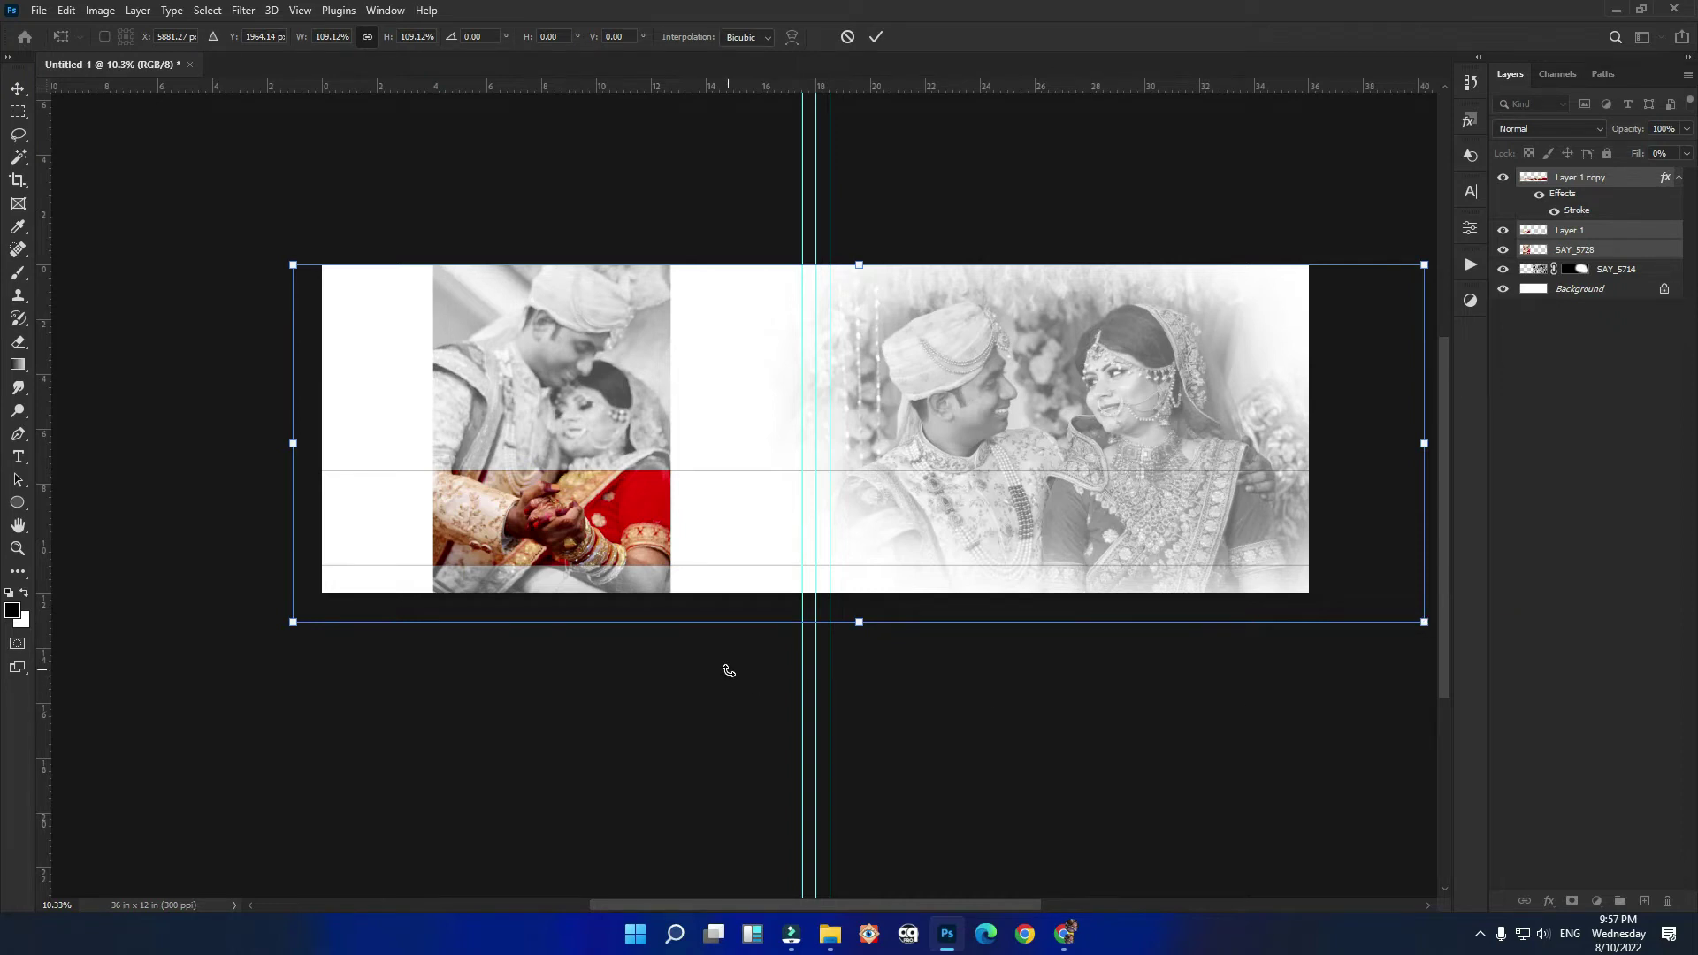
# Step: Commit the left photo's enlargement and zoom back in on the spread
pyautogui.click(694, 659)
pyautogui.hotkey('ctrl', '+')
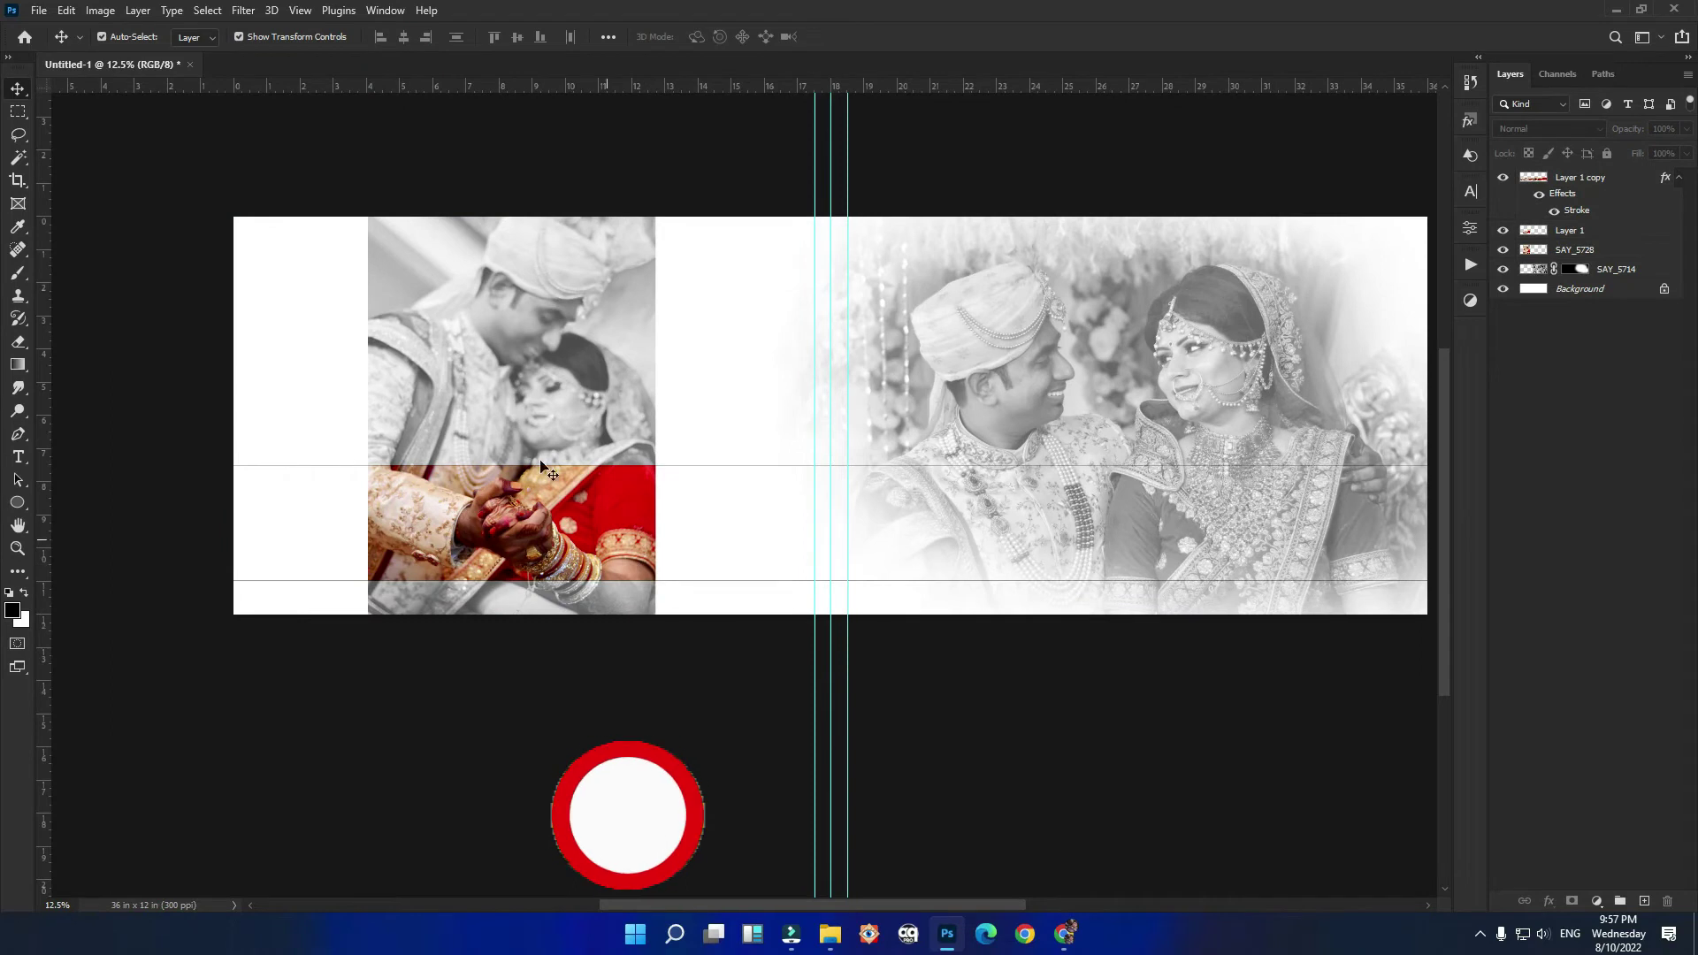
pyautogui.scroll(-1, 526, 367)
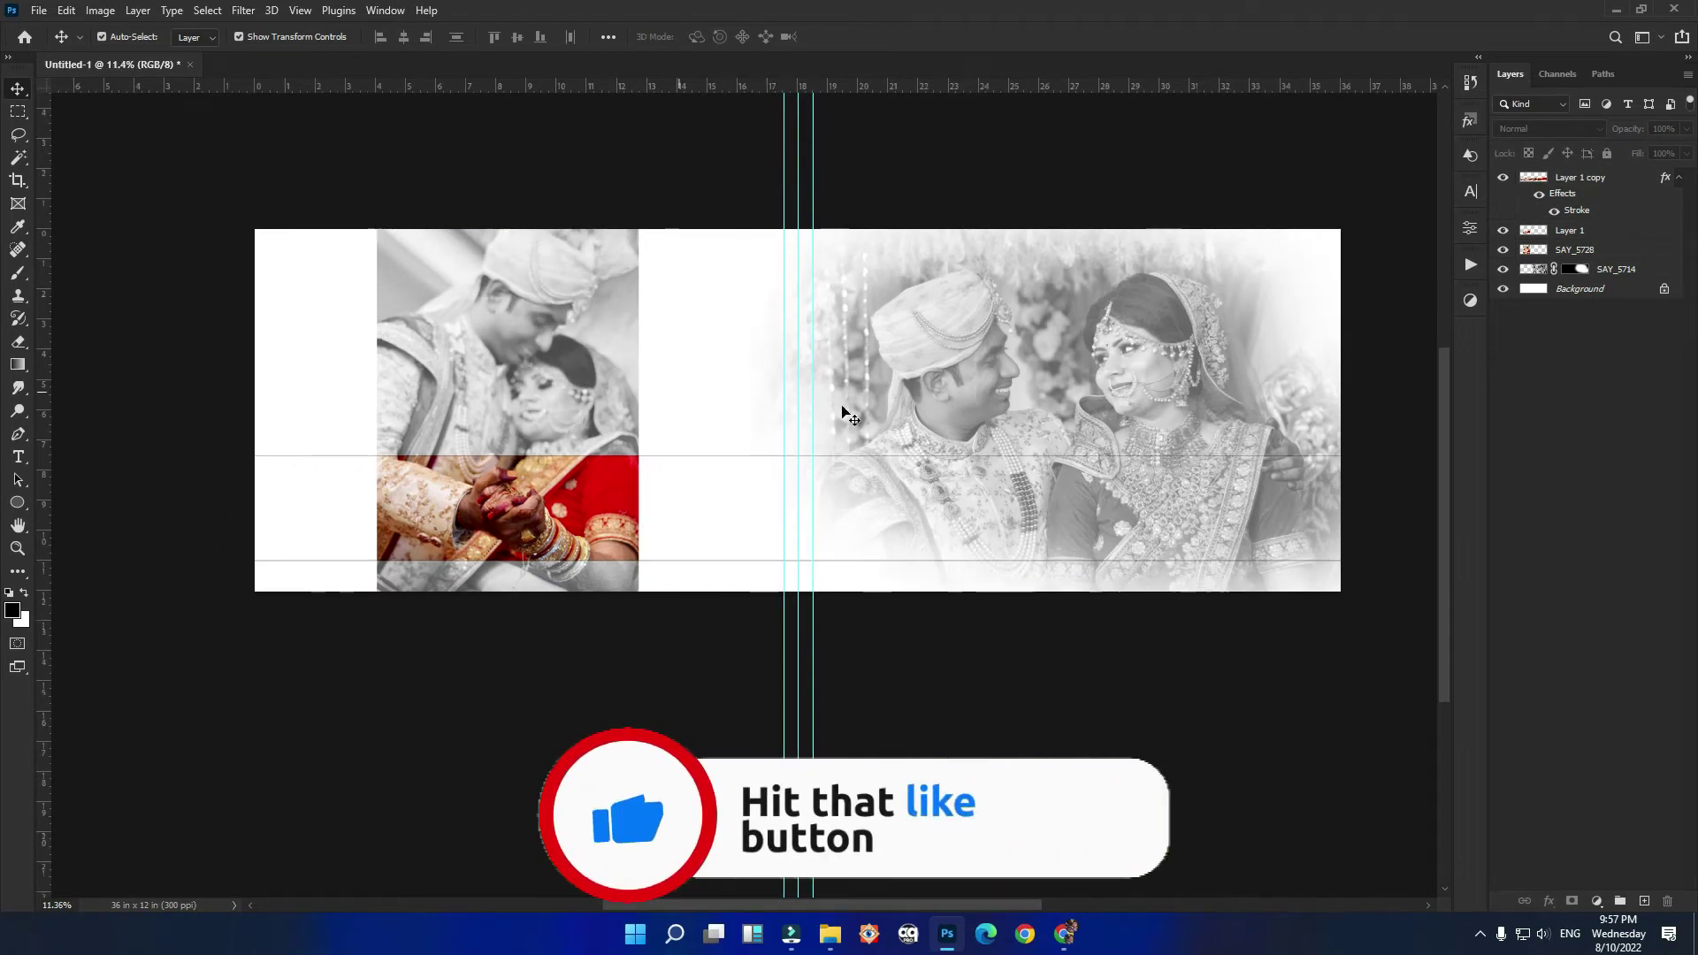
pyautogui.hotkey('ctrl', '+')
# Step: Copy the band-shaped area of the SAY_5714 photo onto a new Layer 2
pyautogui.keyDown('ctrl'); pyautogui.click(1536, 177); pyautogui.keyUp('ctrl')
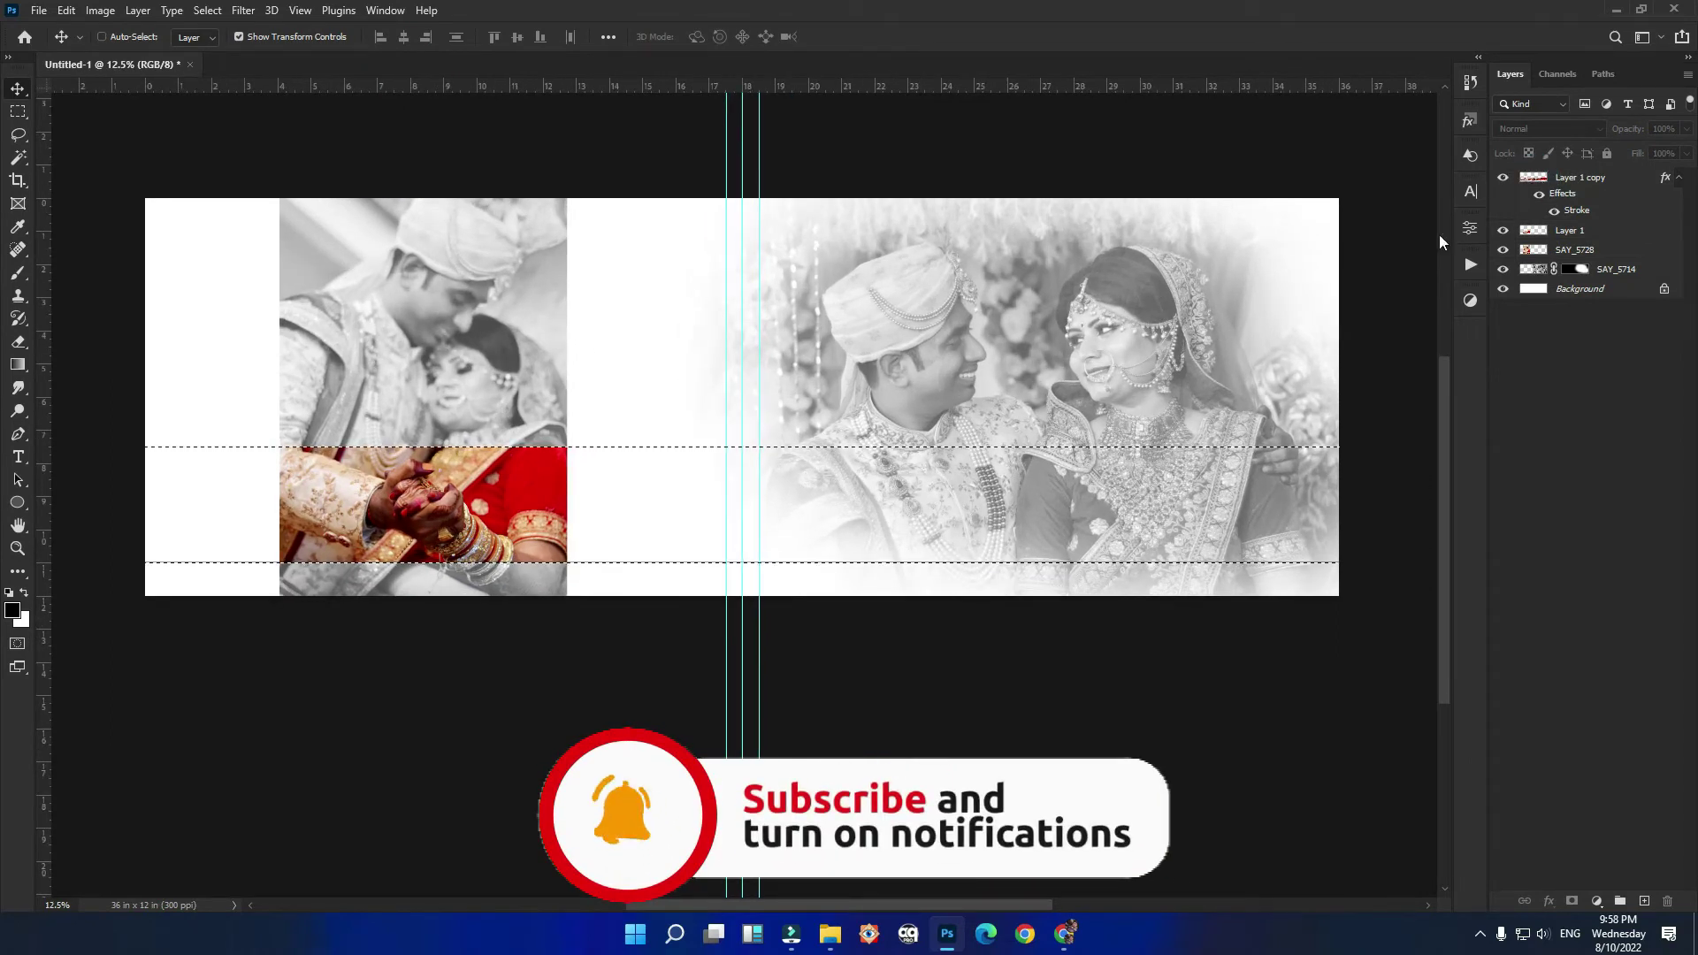
pyautogui.keyDown('ctrl'); pyautogui.click(1534, 269); pyautogui.keyUp('ctrl')
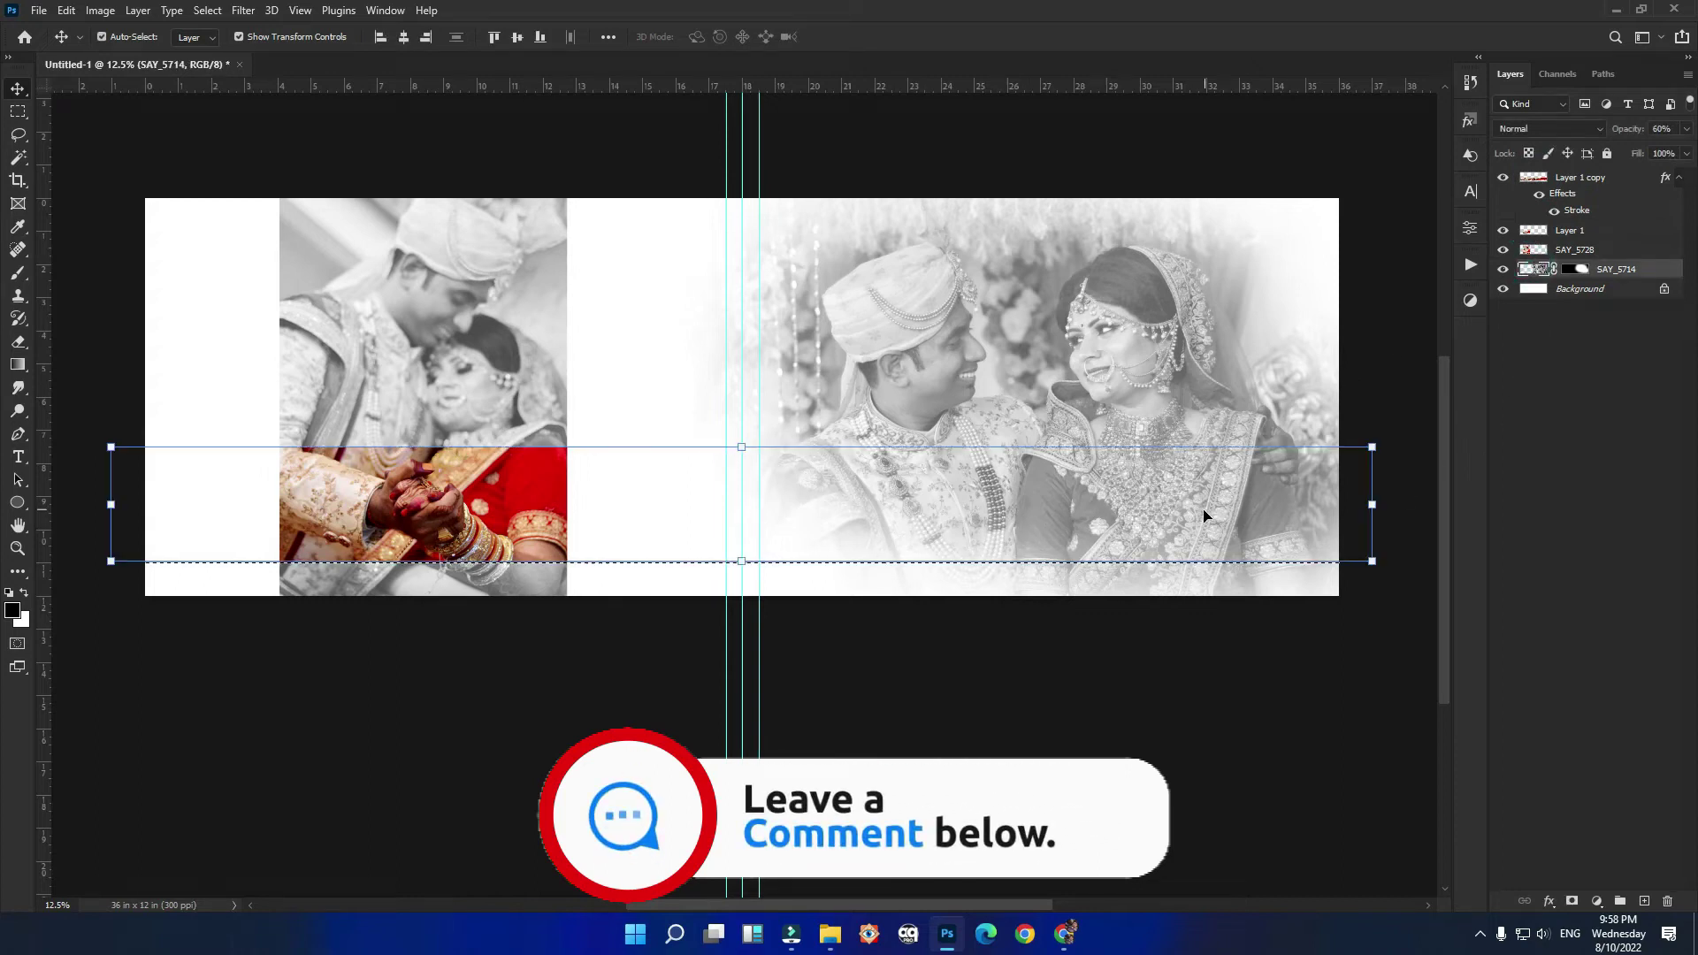
pyautogui.hotkey('ctrl', 'j')
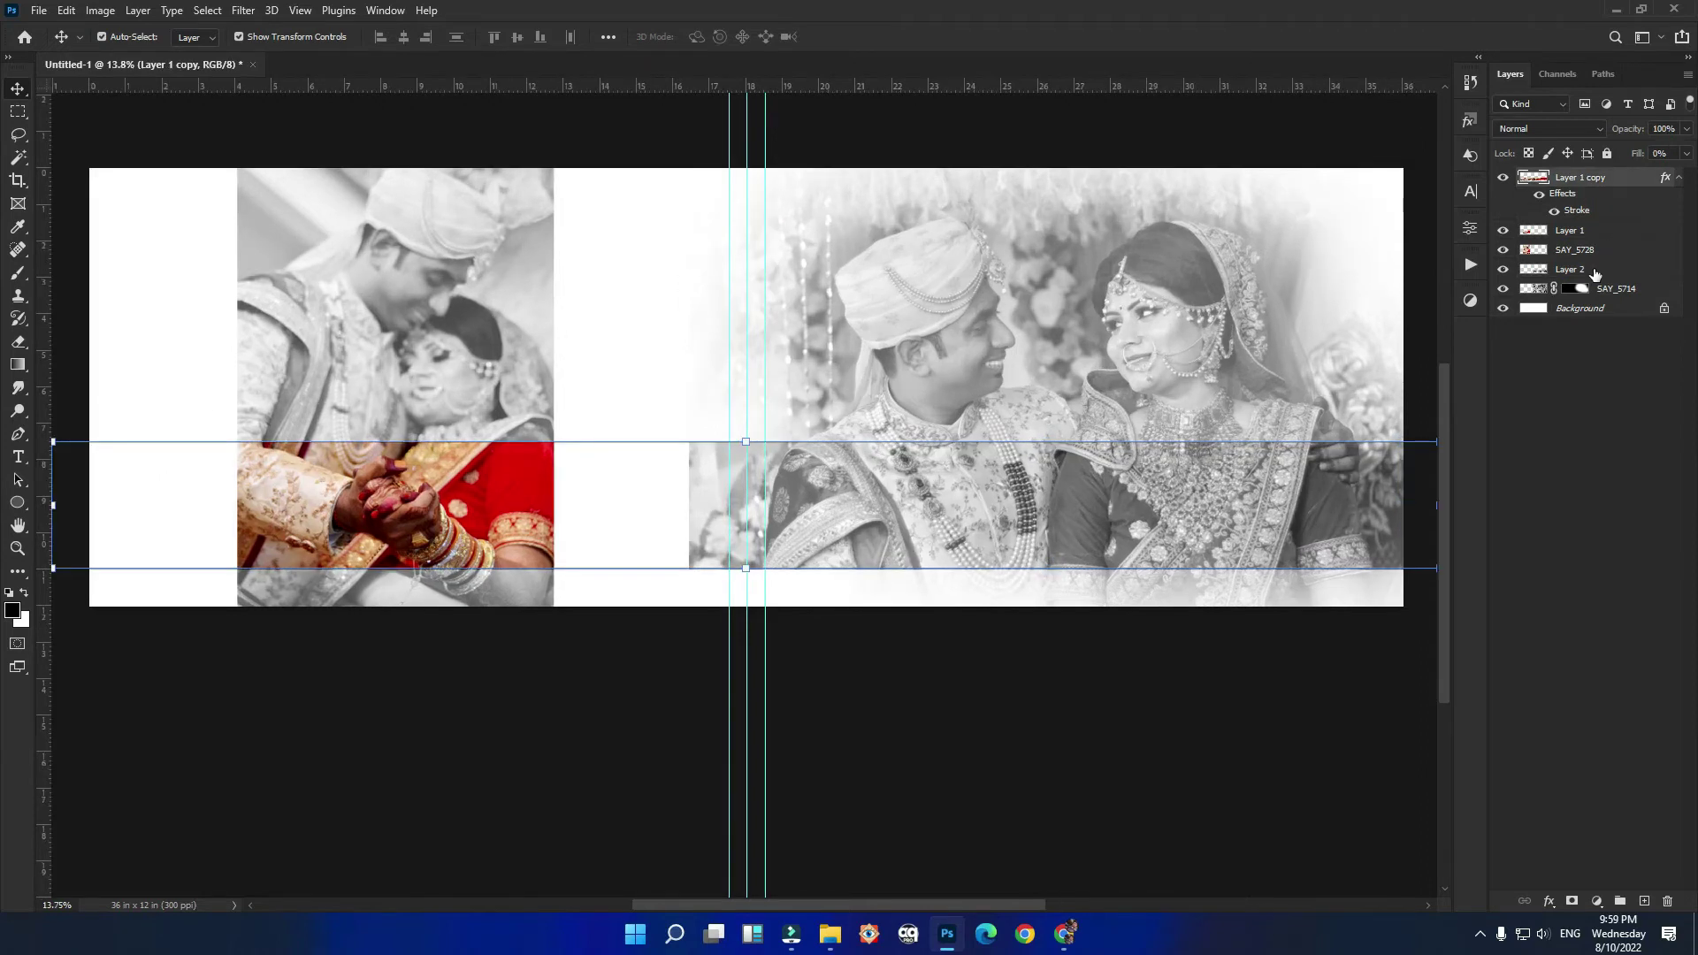
# Step: Erase Layer 2's left end with a 1700 px eraser so it fades into white
pyautogui.click(1593, 270)
pyautogui.click(1502, 271)
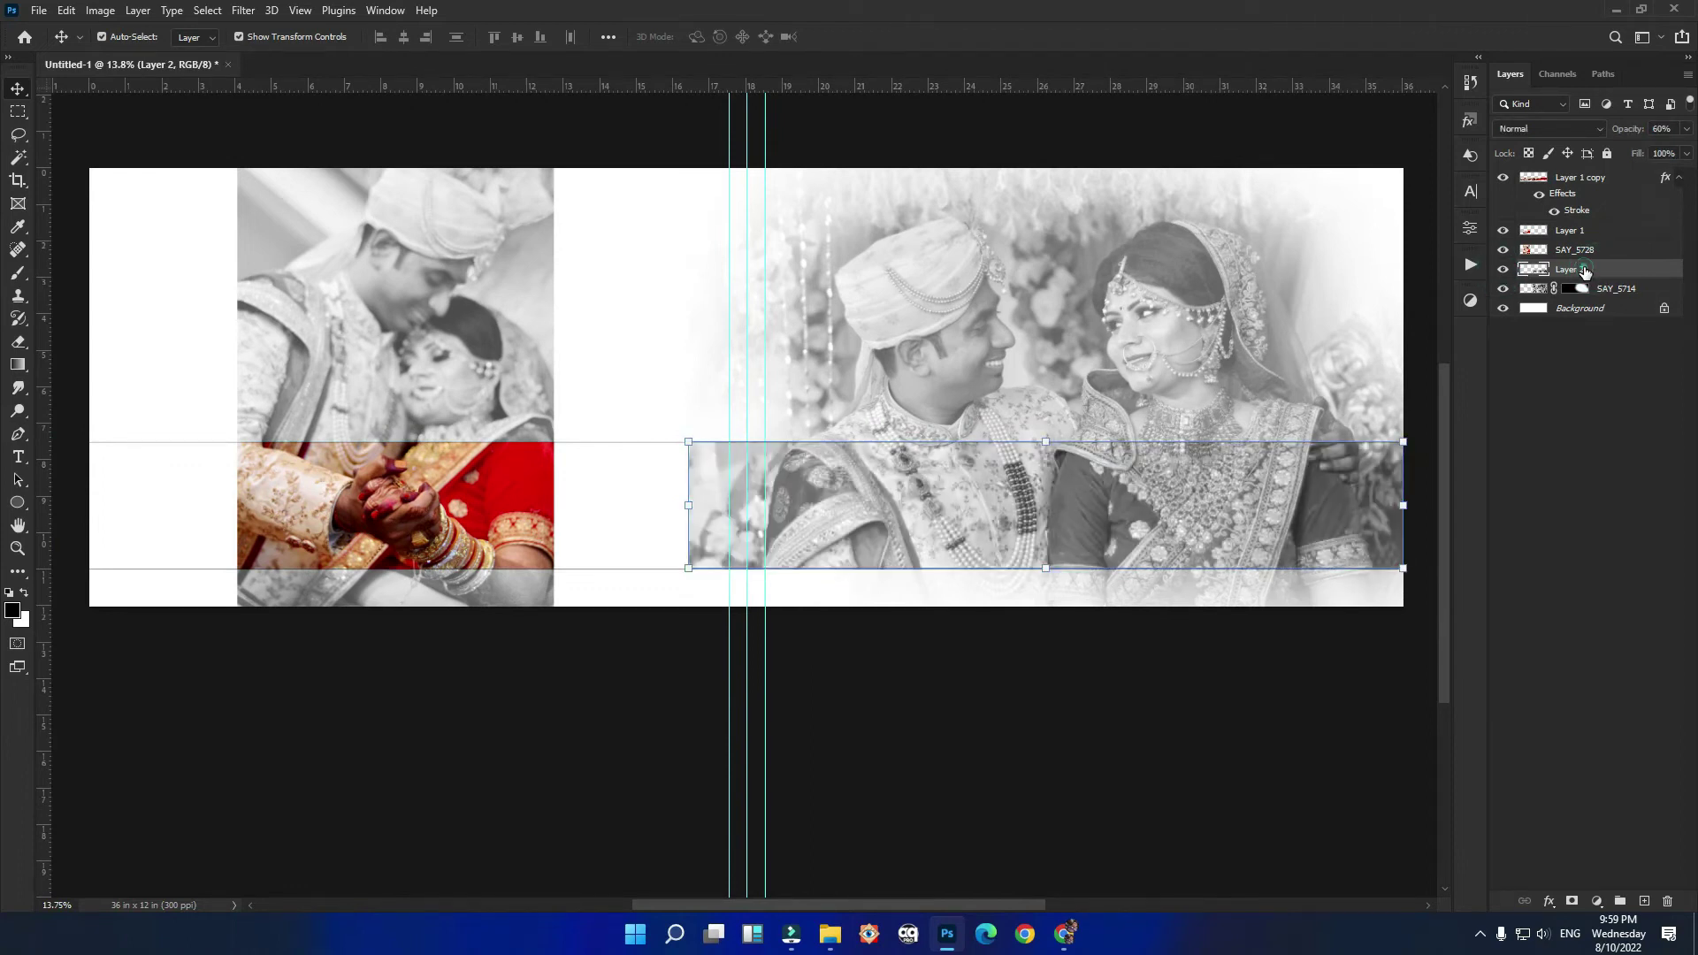
pyautogui.press('e')
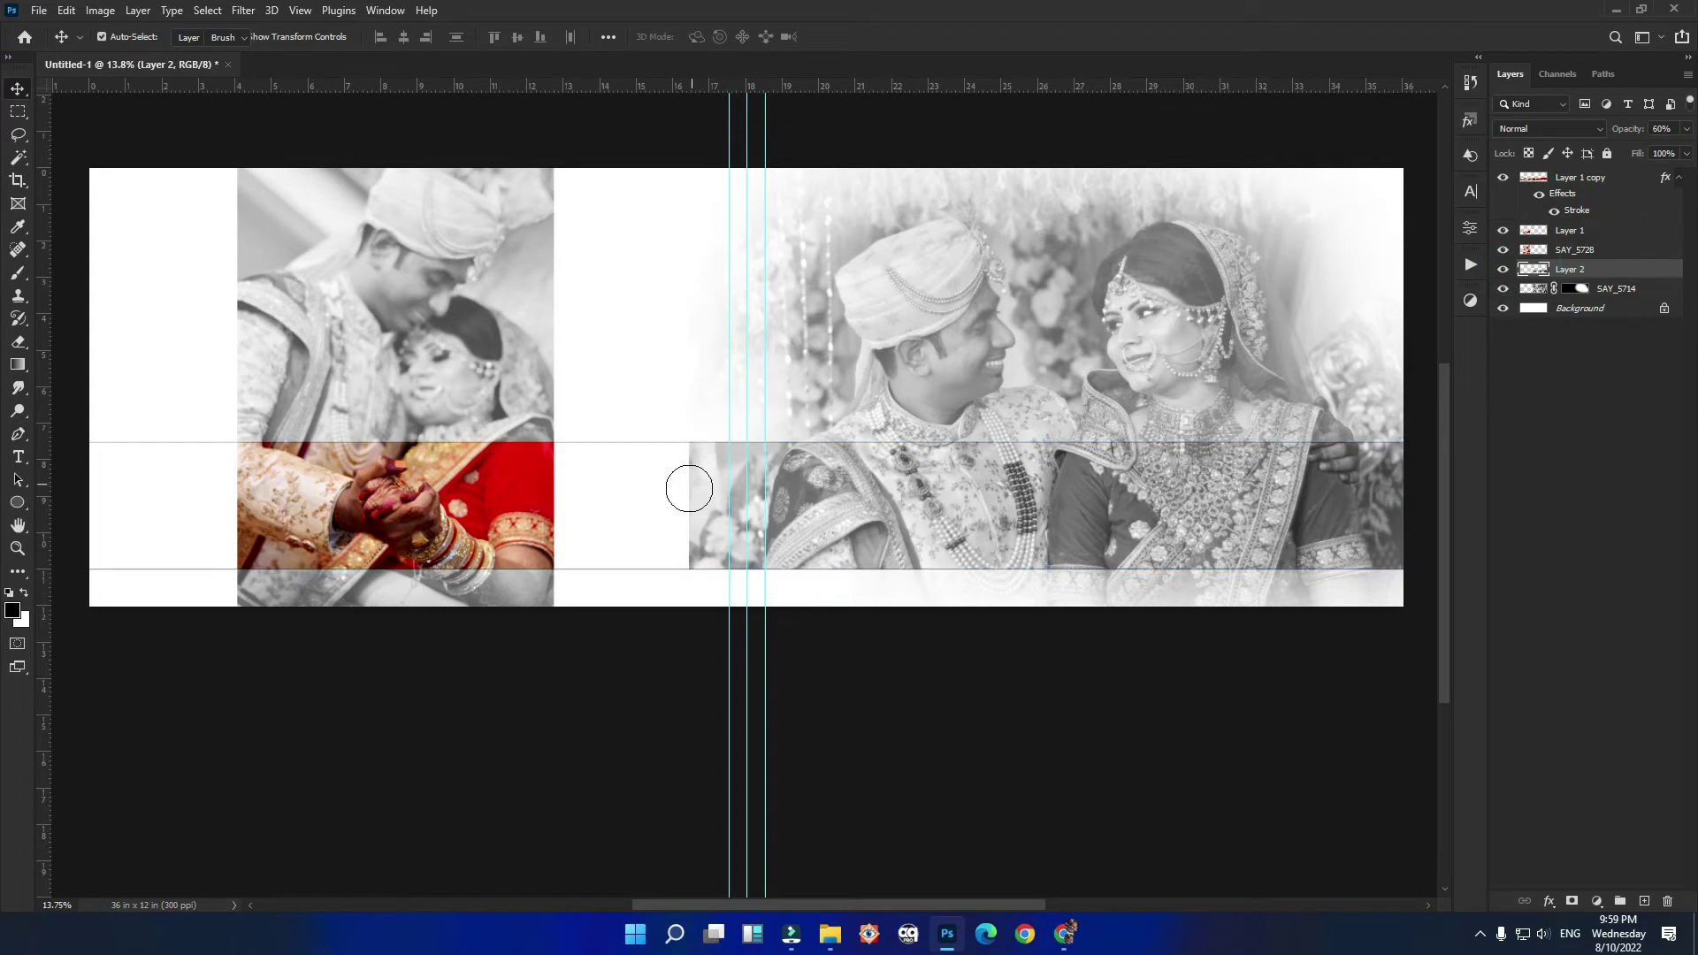
pyautogui.press(']')
pyautogui.press(']')
pyautogui.press(']')
pyautogui.press(']')
pyautogui.press(']')
pyautogui.press(']')
pyautogui.moveTo(695, 394); pyautogui.dragTo(682, 530)
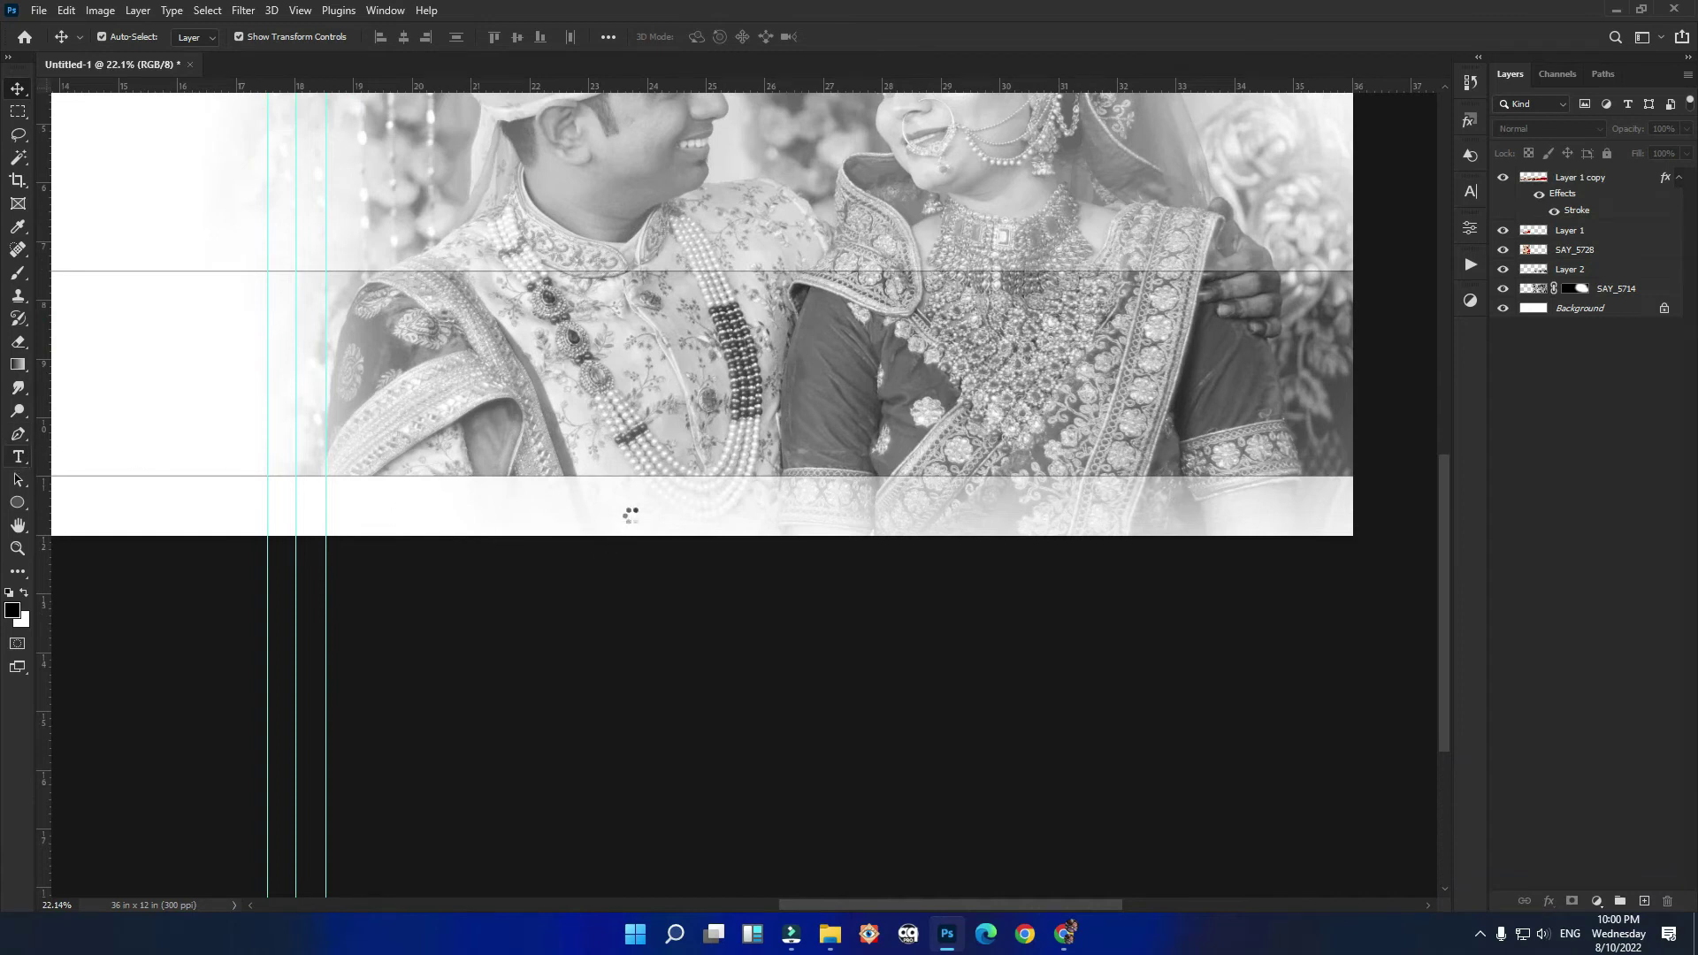
# Step: Start a horizontal text line below the band using a dark grey text colour
pyautogui.click(18, 457)
pyautogui.click(89, 457)
pyautogui.click(715, 493)
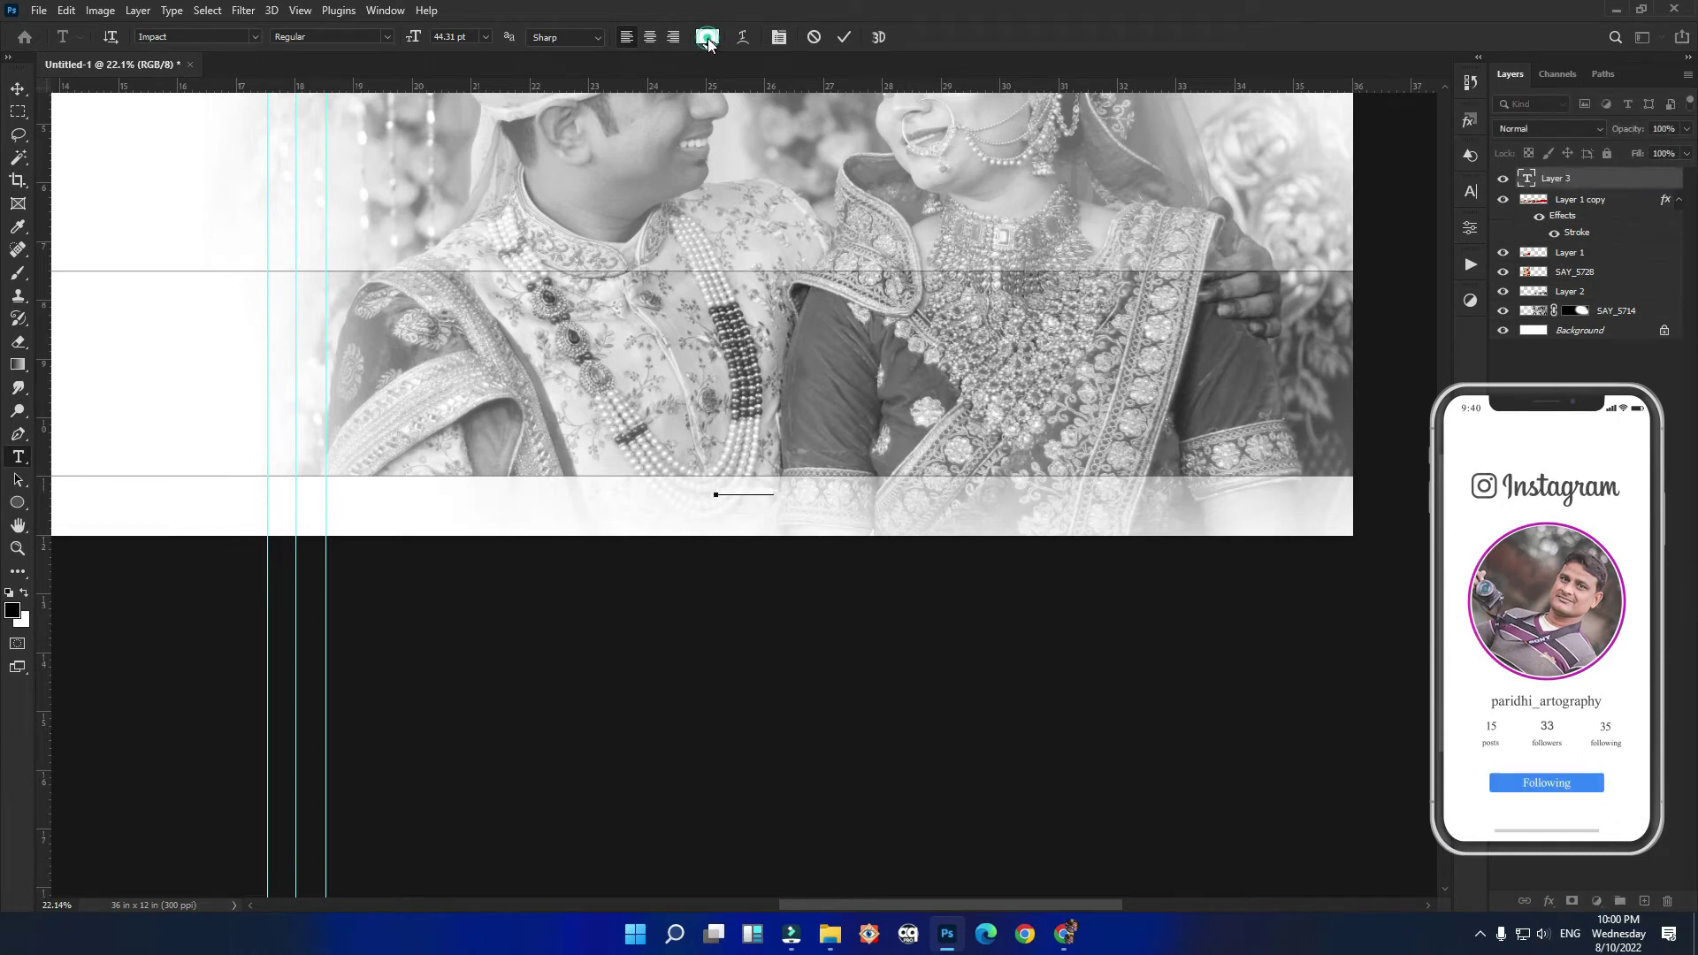
pyautogui.click(708, 37)
pyautogui.click(1313, 506)
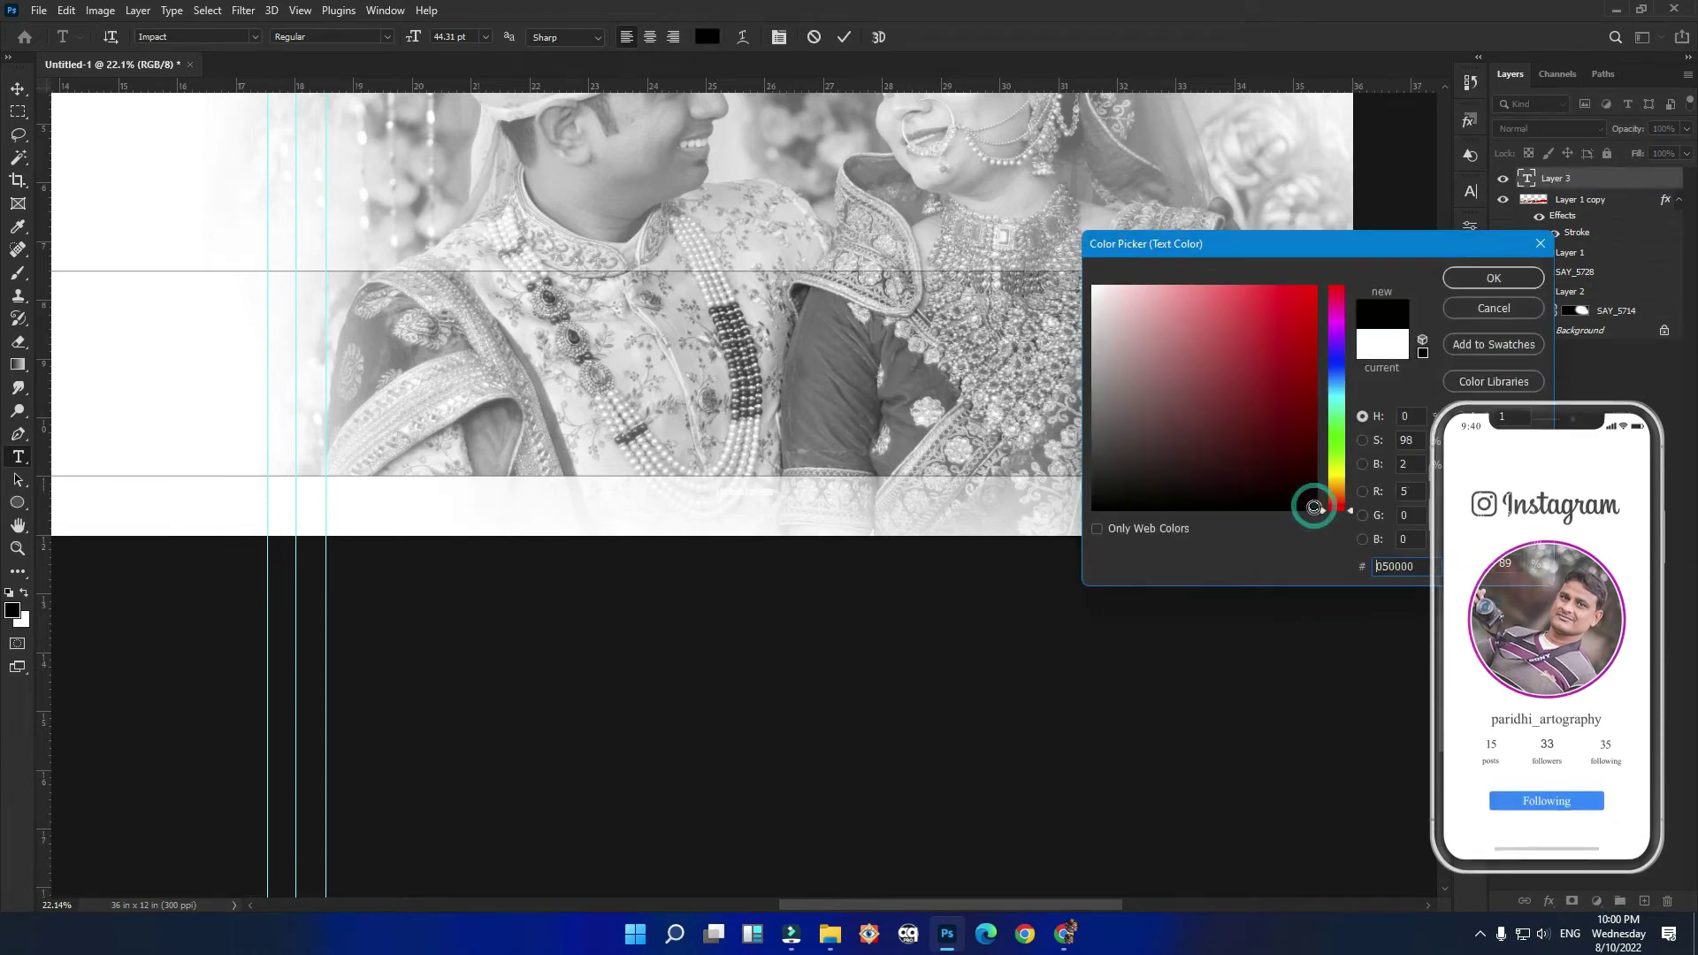
pyautogui.click(834, 342)
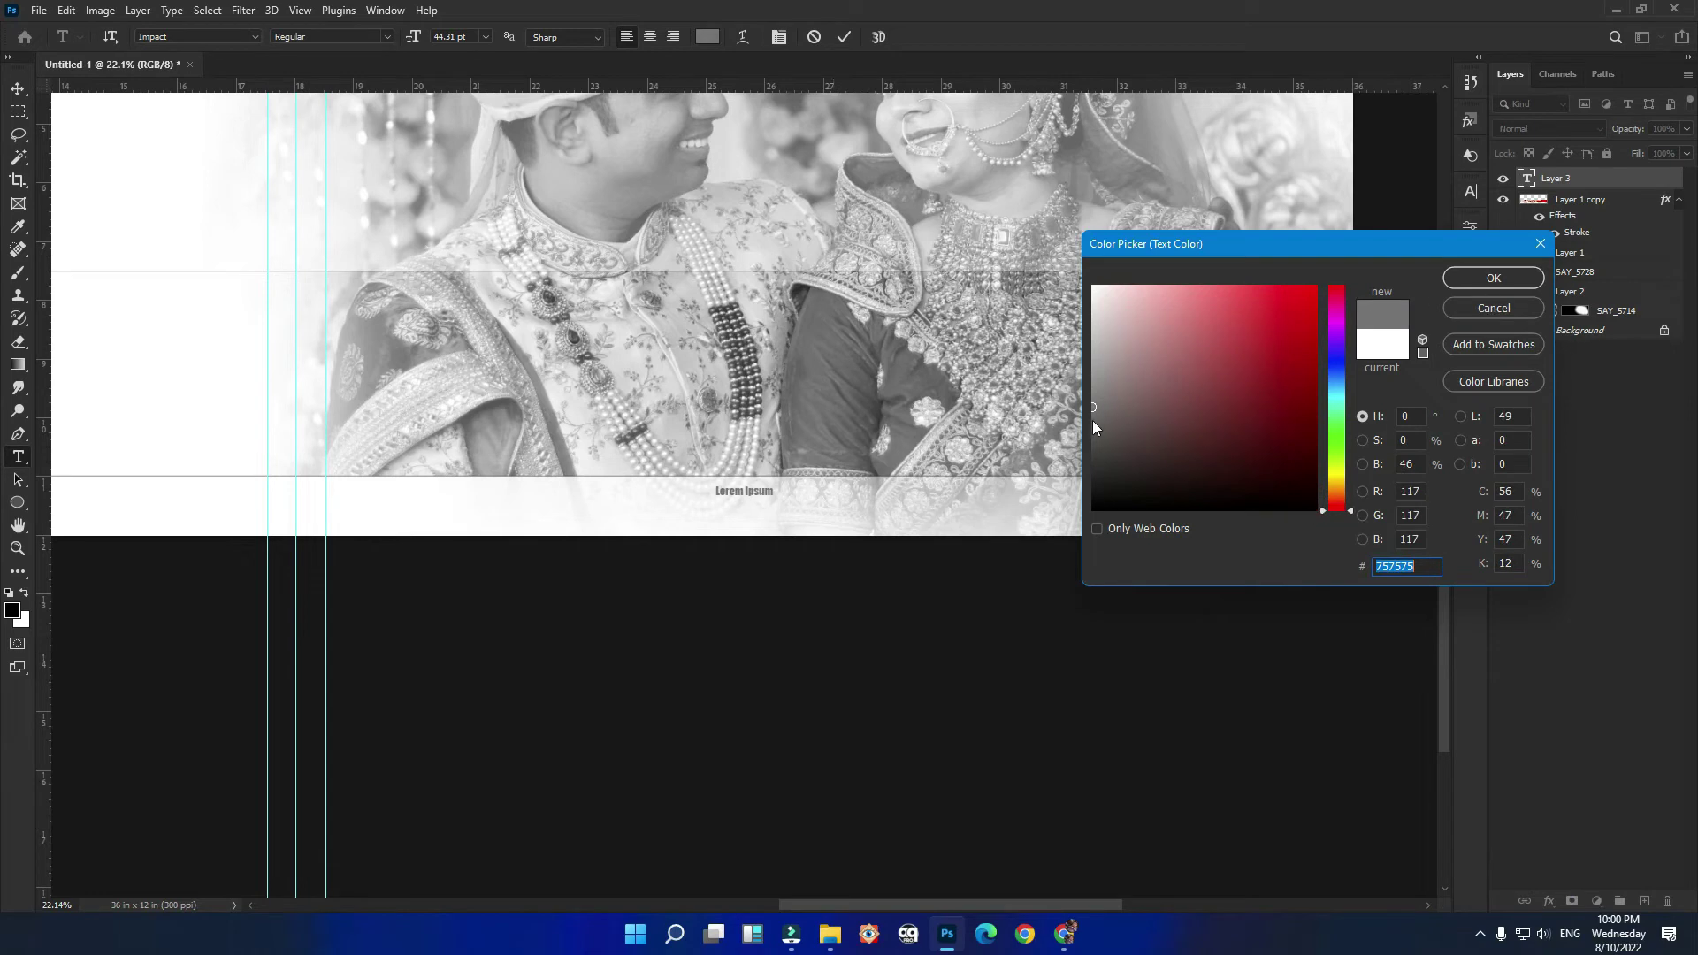
pyautogui.click(1091, 434)
pyautogui.click(1493, 278)
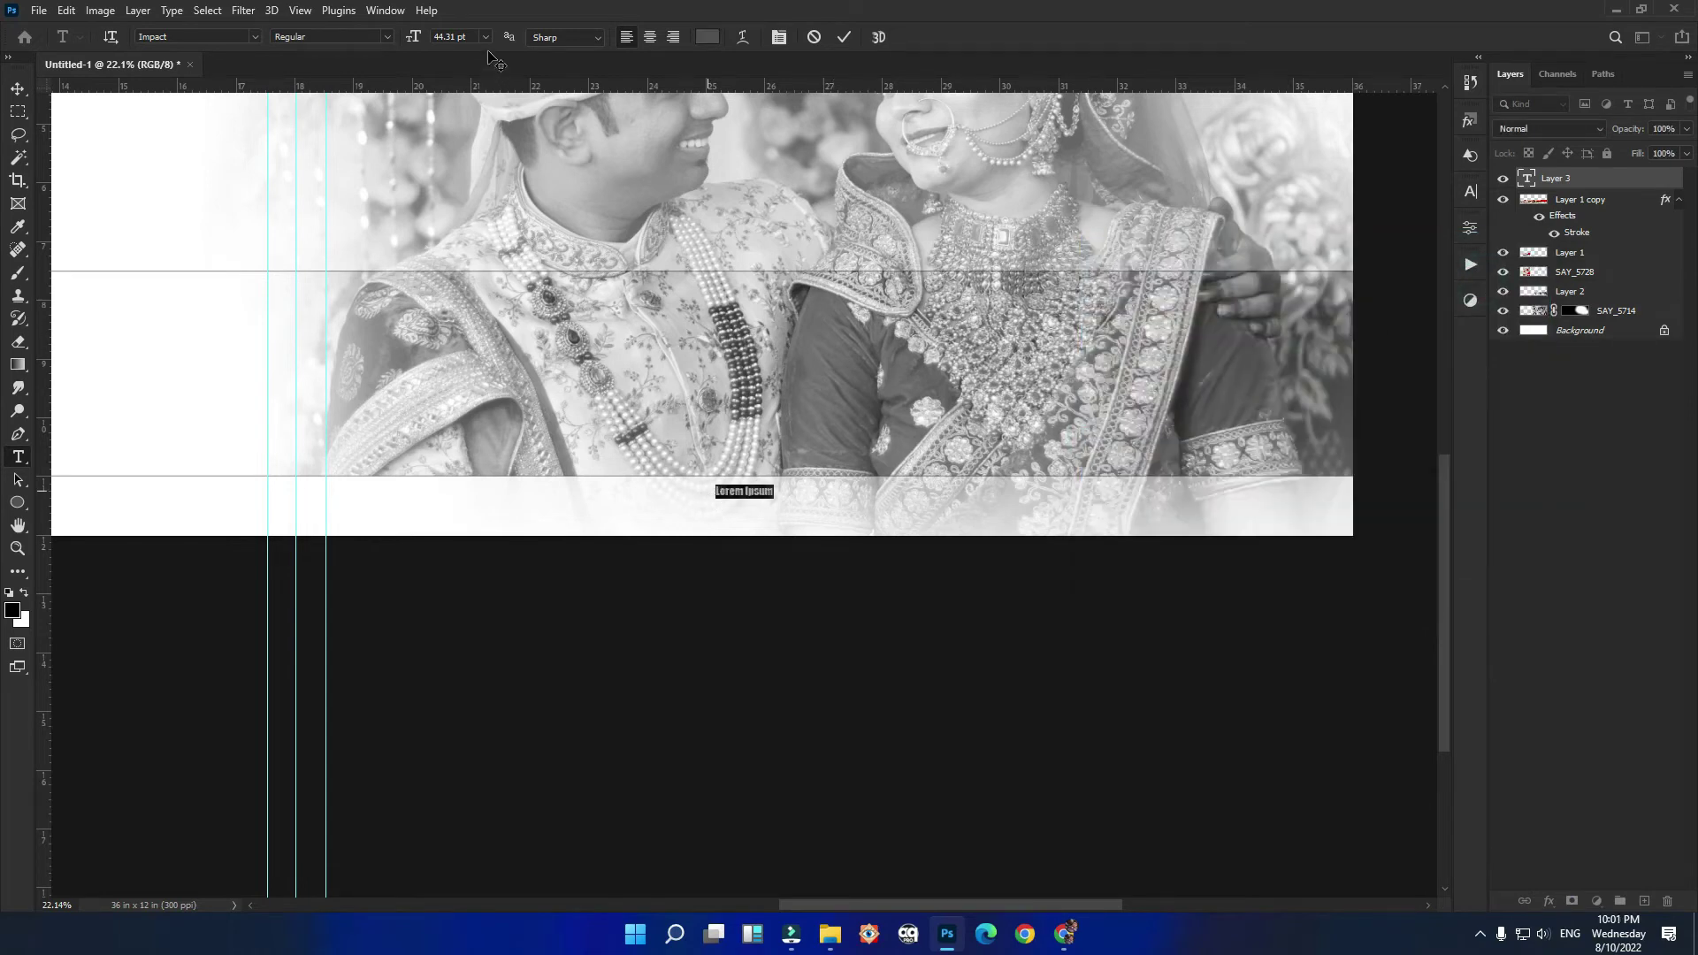
# Step: Replace the placeholder with the couple's names joined by 'Weds' and select the caption
pyautogui.scroll(2, 681, 492)
pyautogui.scroll(-1, 666, 489)
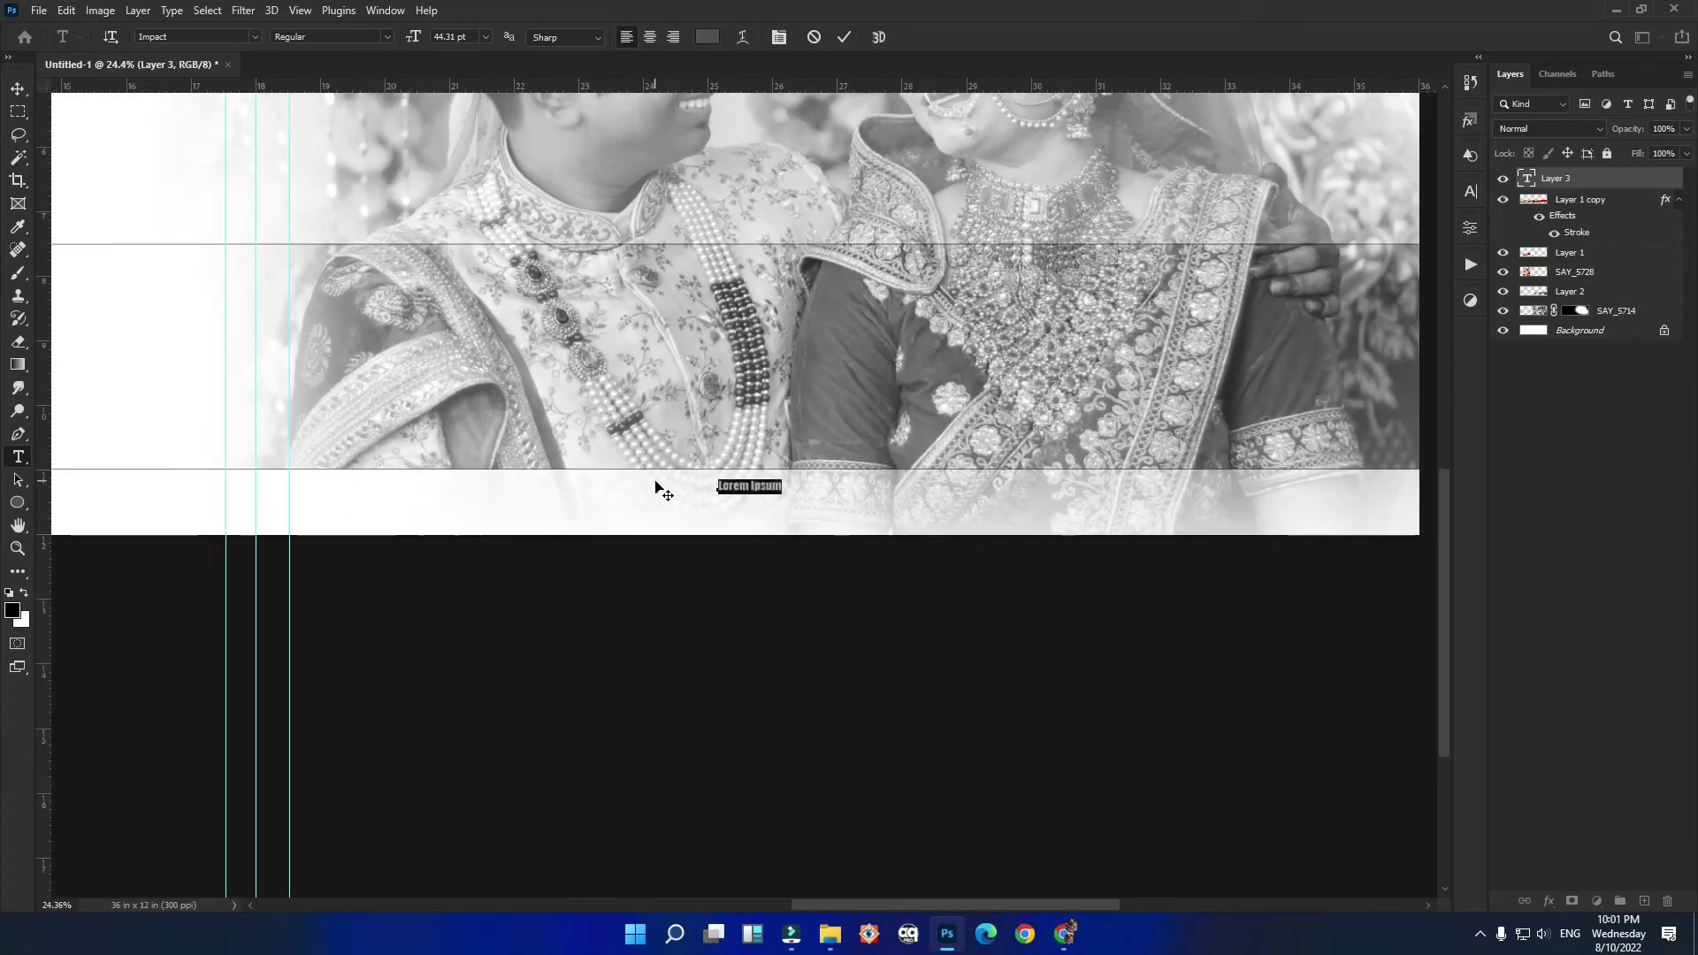
pyautogui.press('BackSpace')
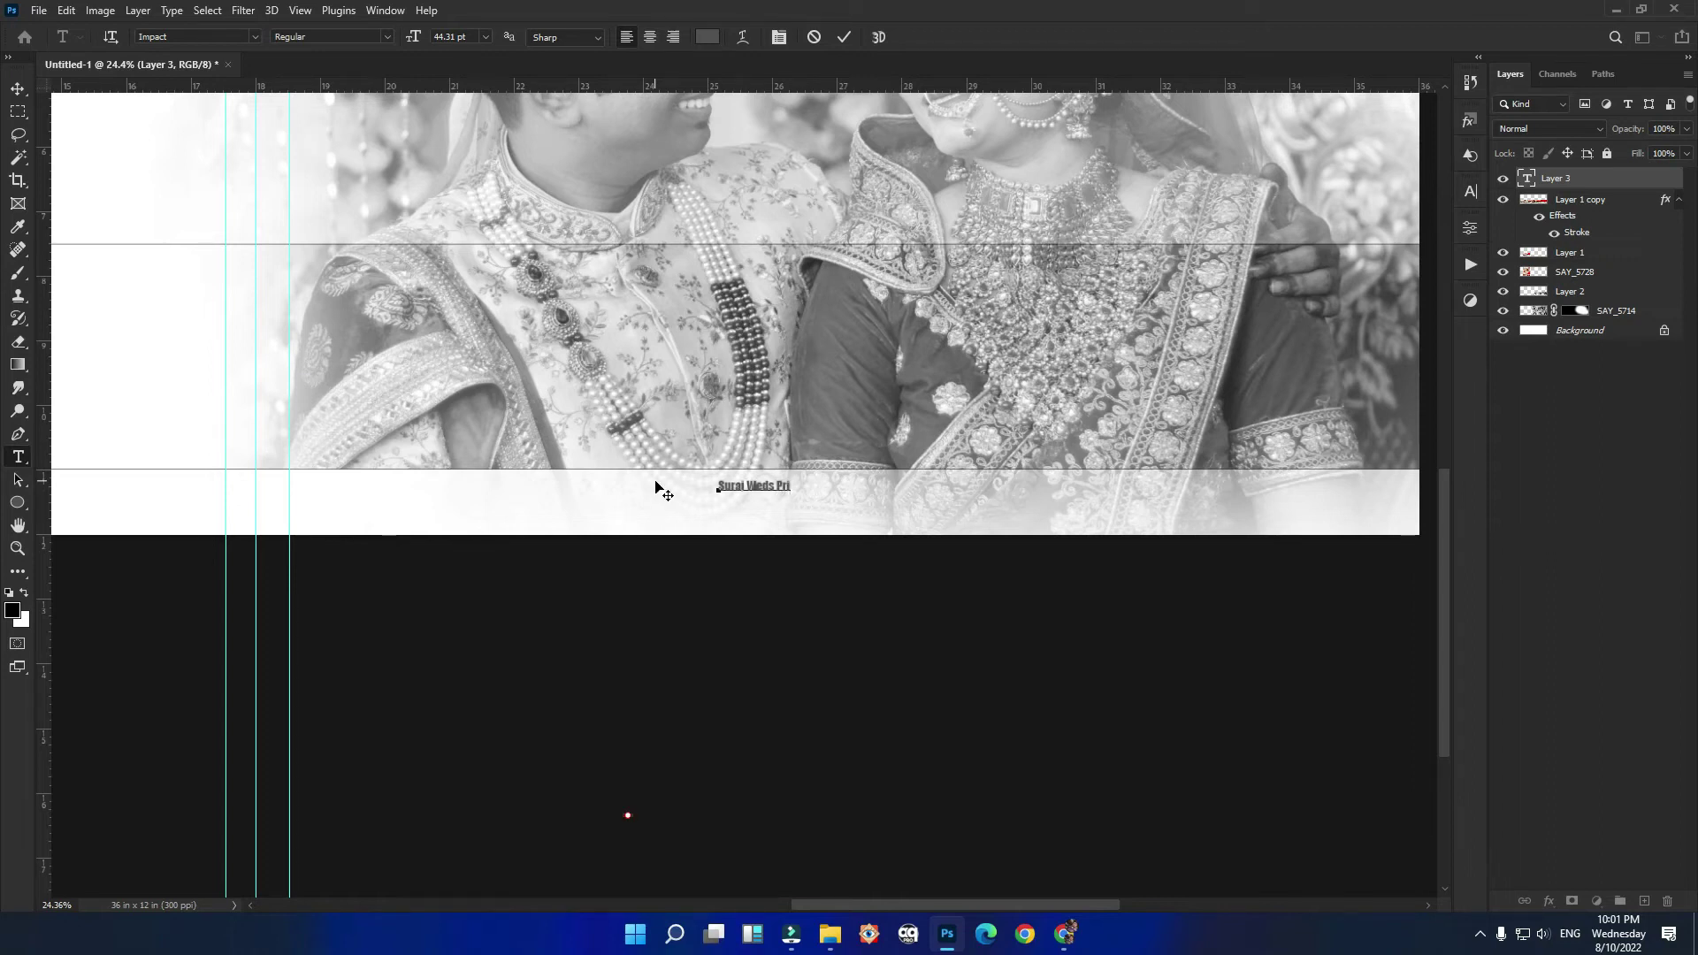
pyautogui.write('yanka')
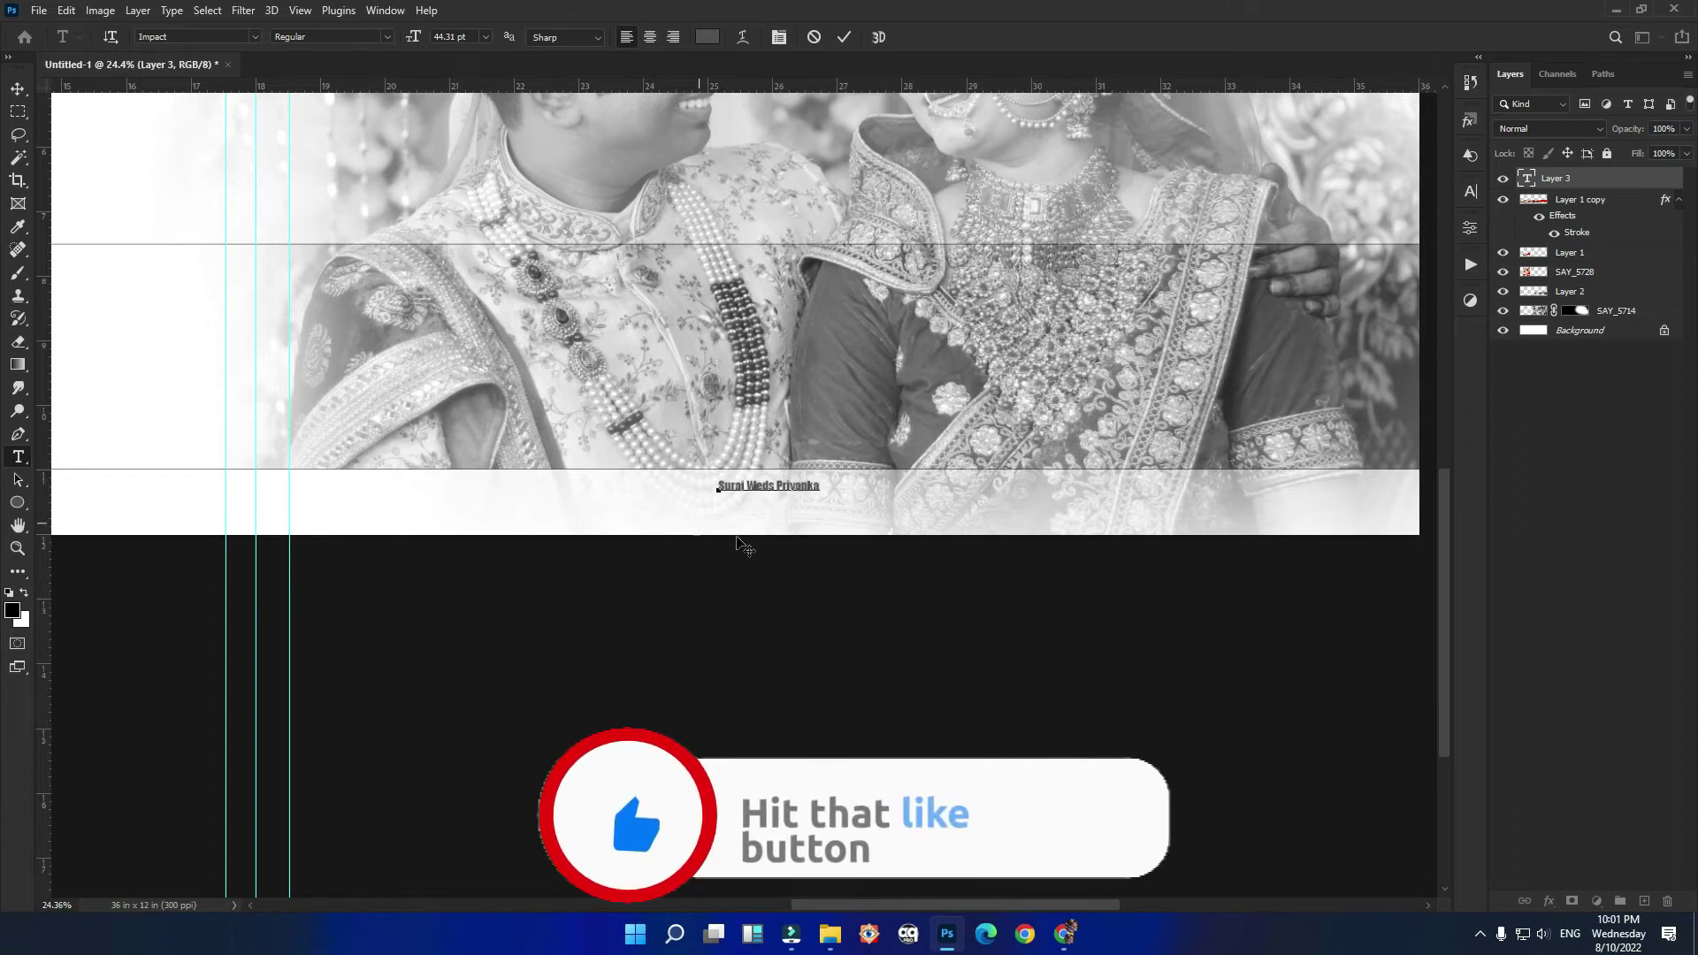
pyautogui.scroll(2, 769, 512)
pyautogui.scroll(3, 769, 512)
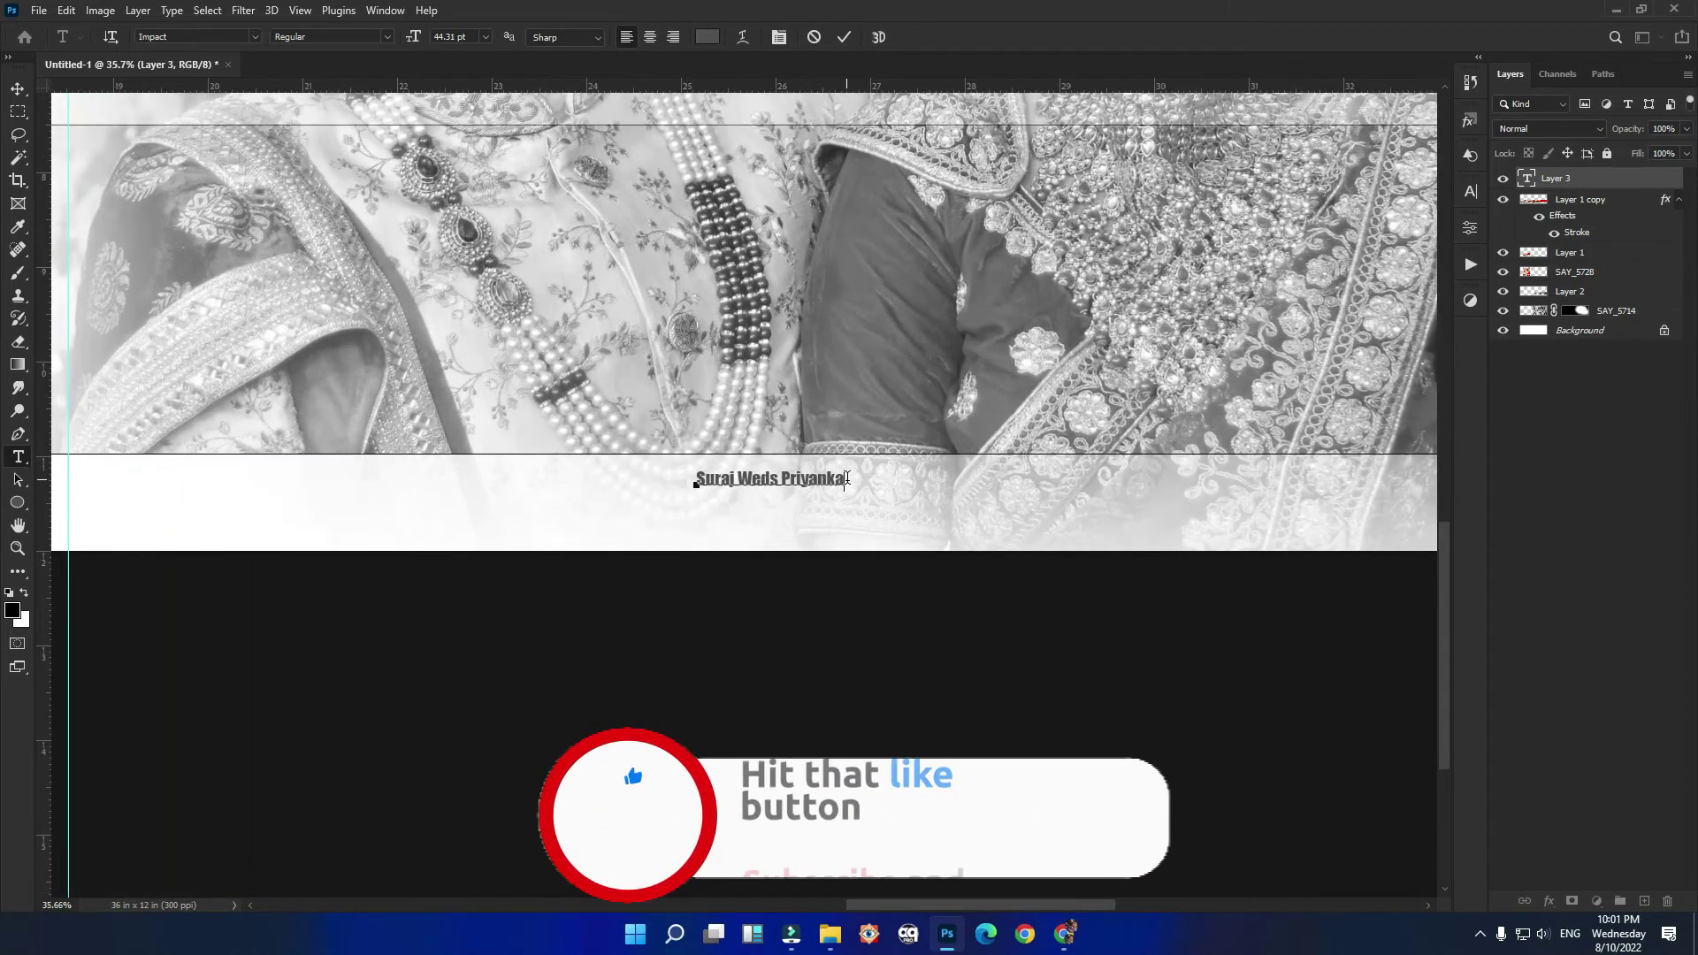
pyautogui.moveTo(846, 479); pyautogui.dragTo(696, 478)
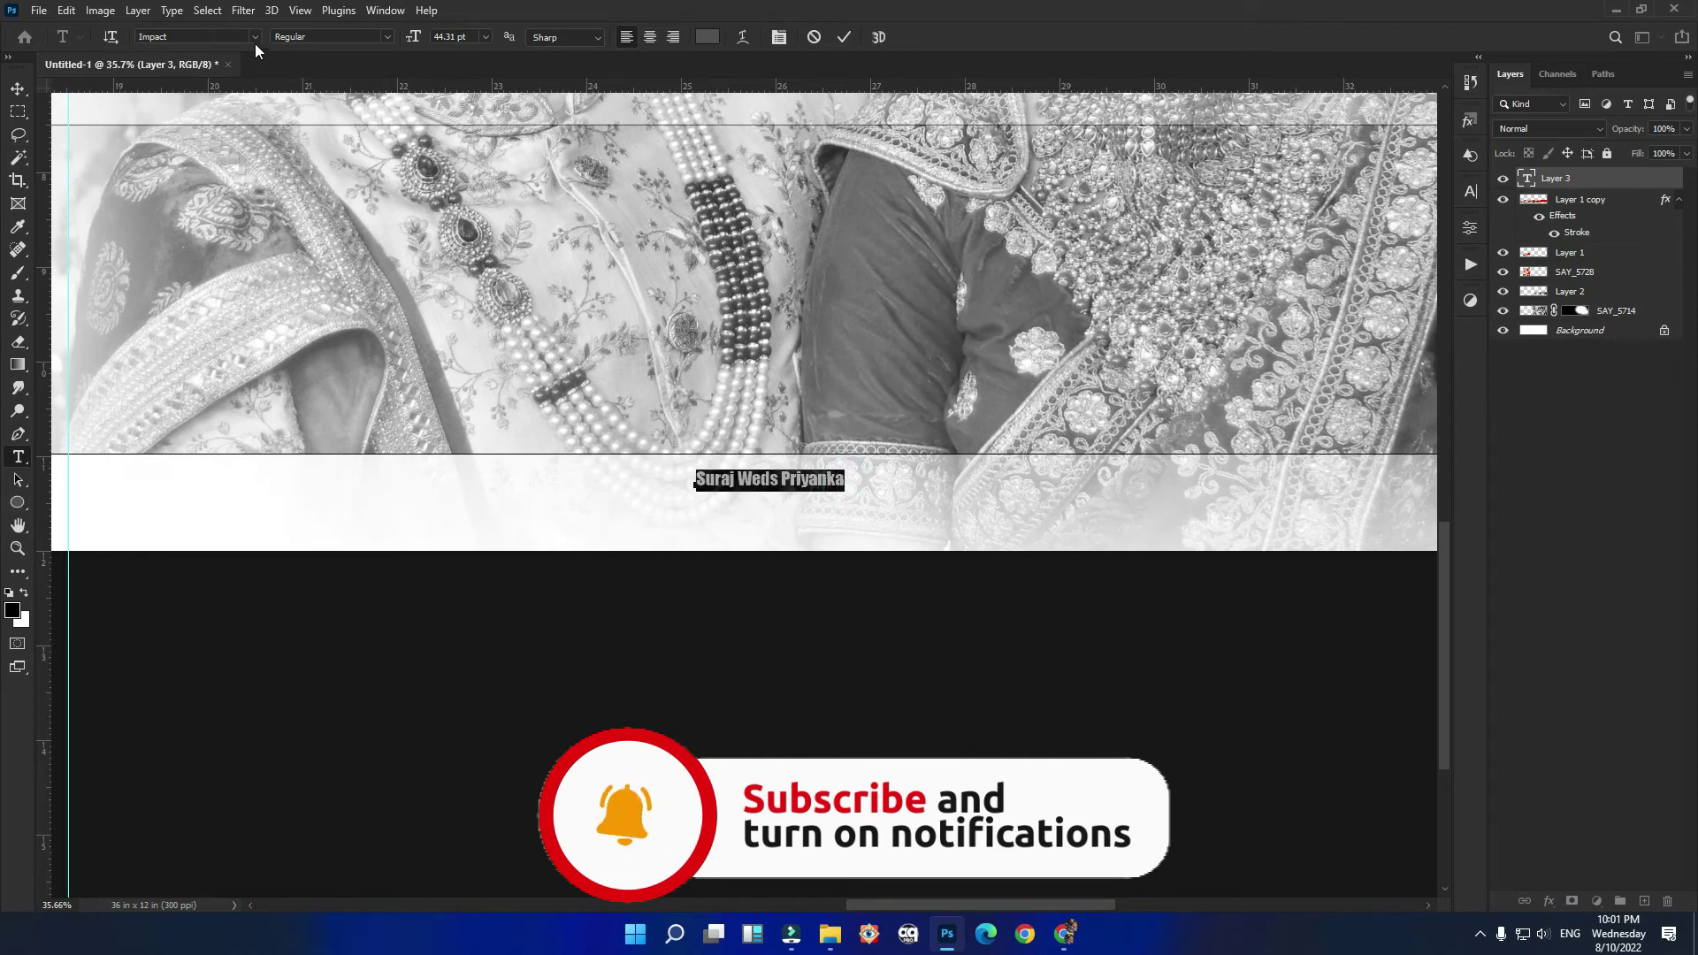
# Step: Set the whole caption in the Batisde script font
pyautogui.click(253, 41)
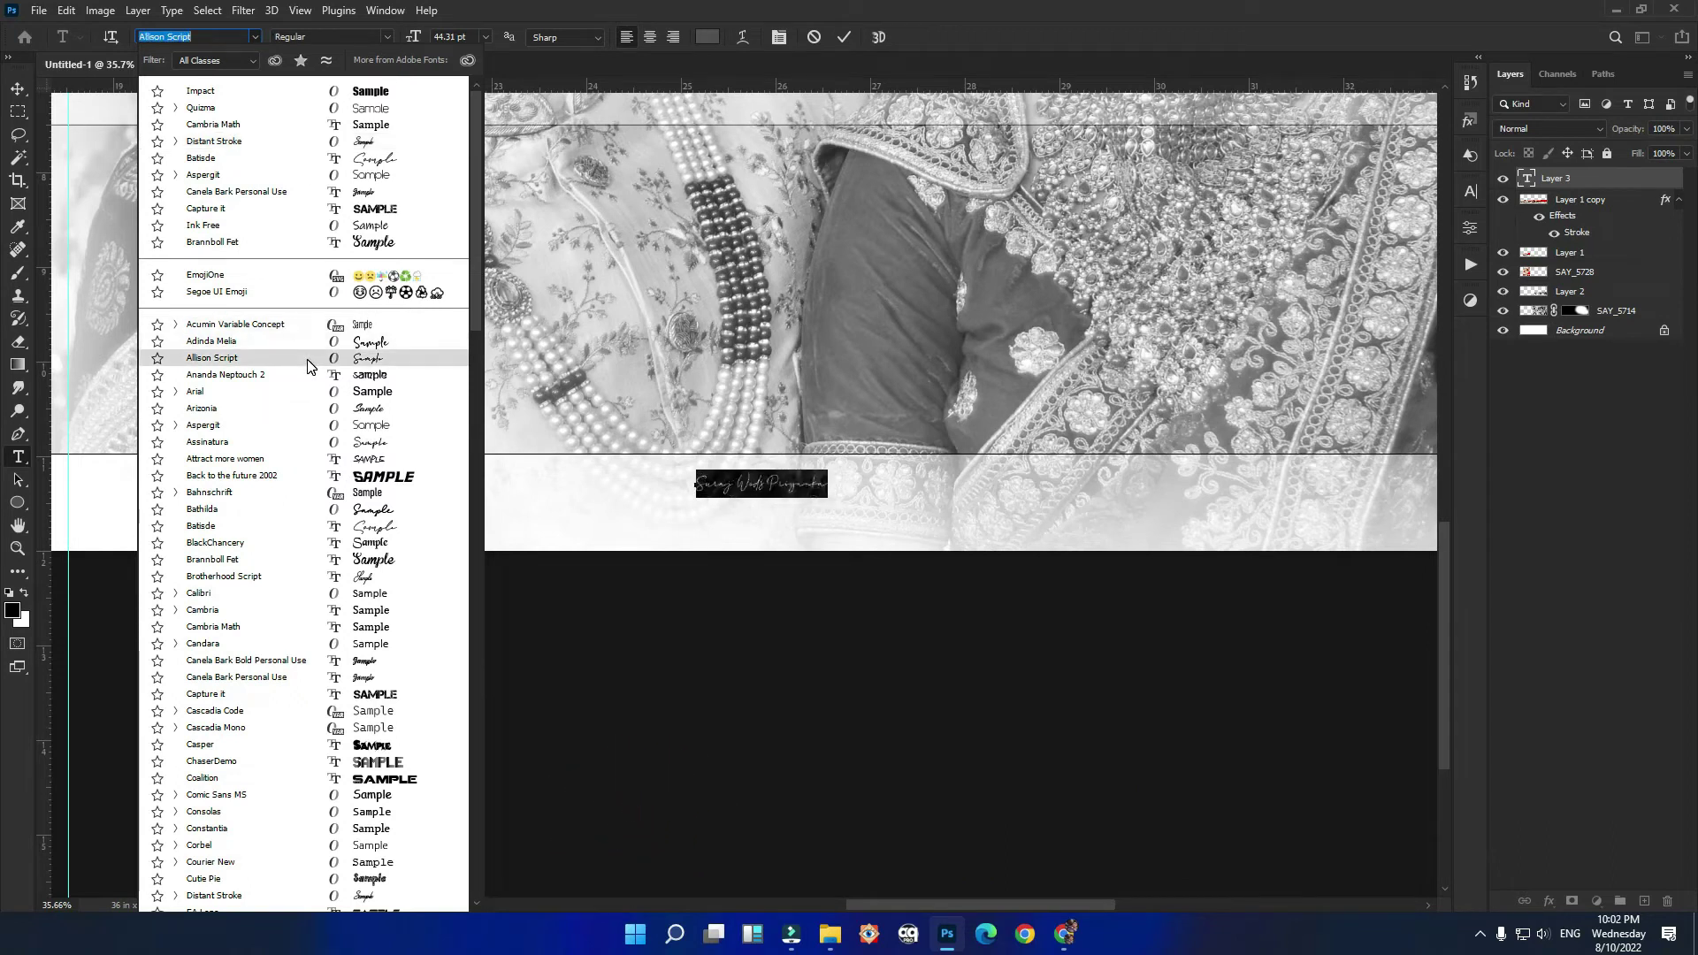
pyautogui.click(336, 526)
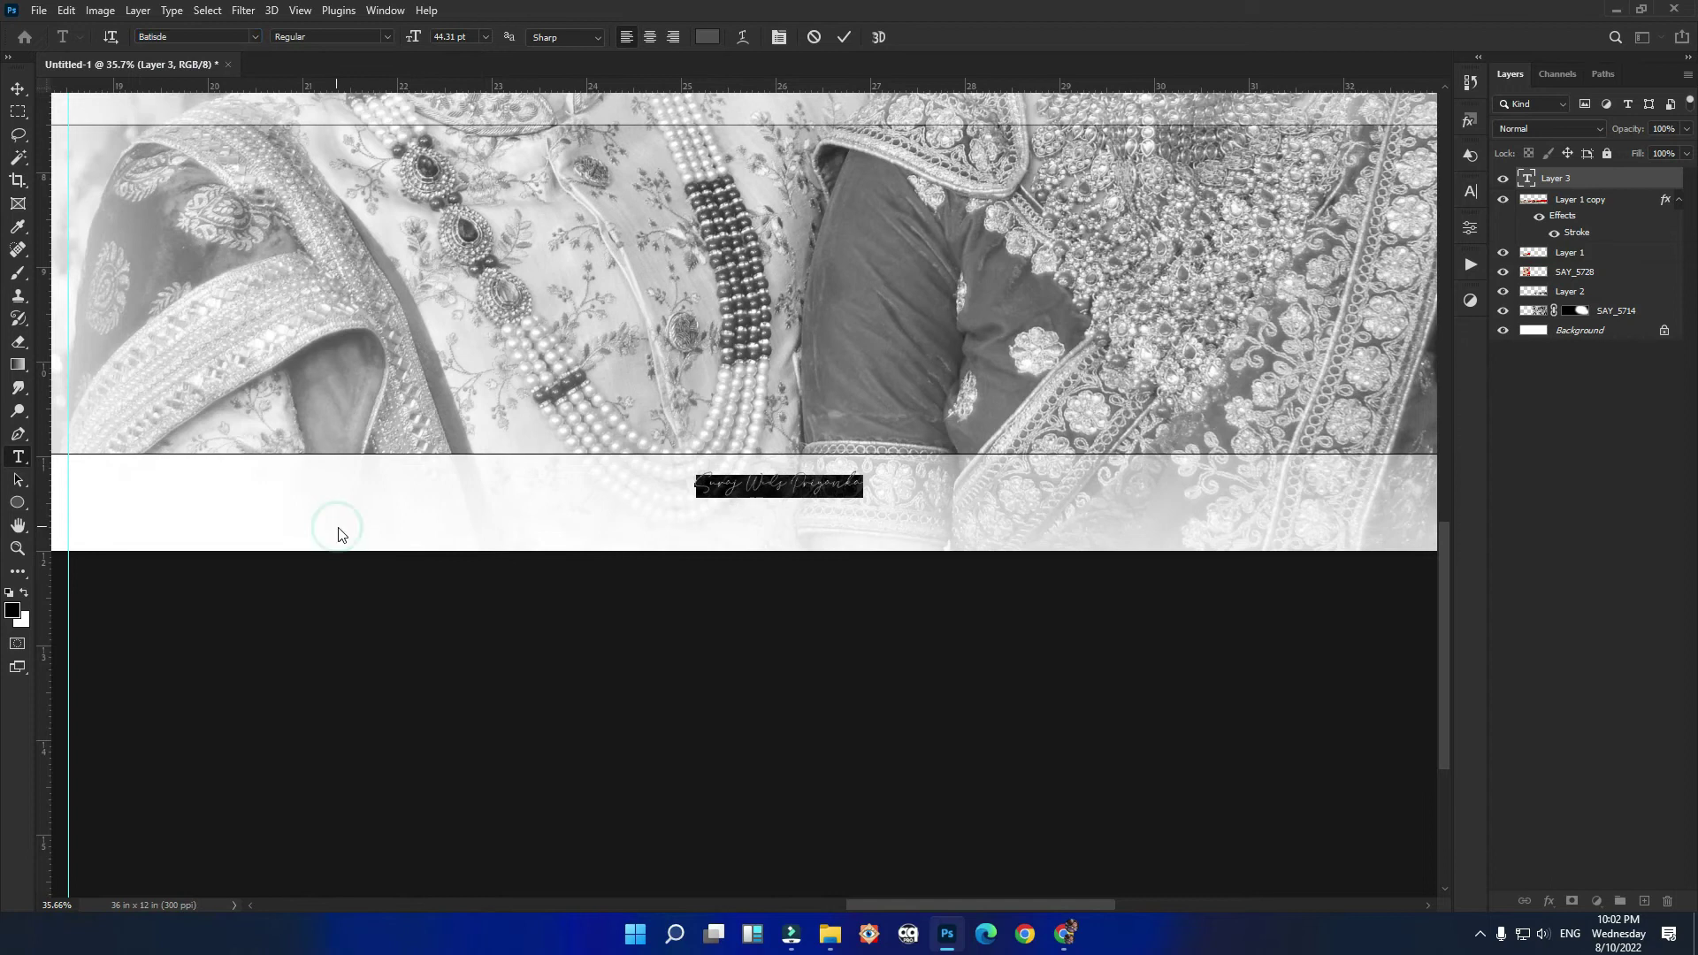
pyautogui.scroll(1, 799, 477)
pyautogui.scroll(2, 798, 477)
# Step: Set the word 'Weds' in Quizma Thin Demo and commit the caption
pyautogui.click(710, 481)
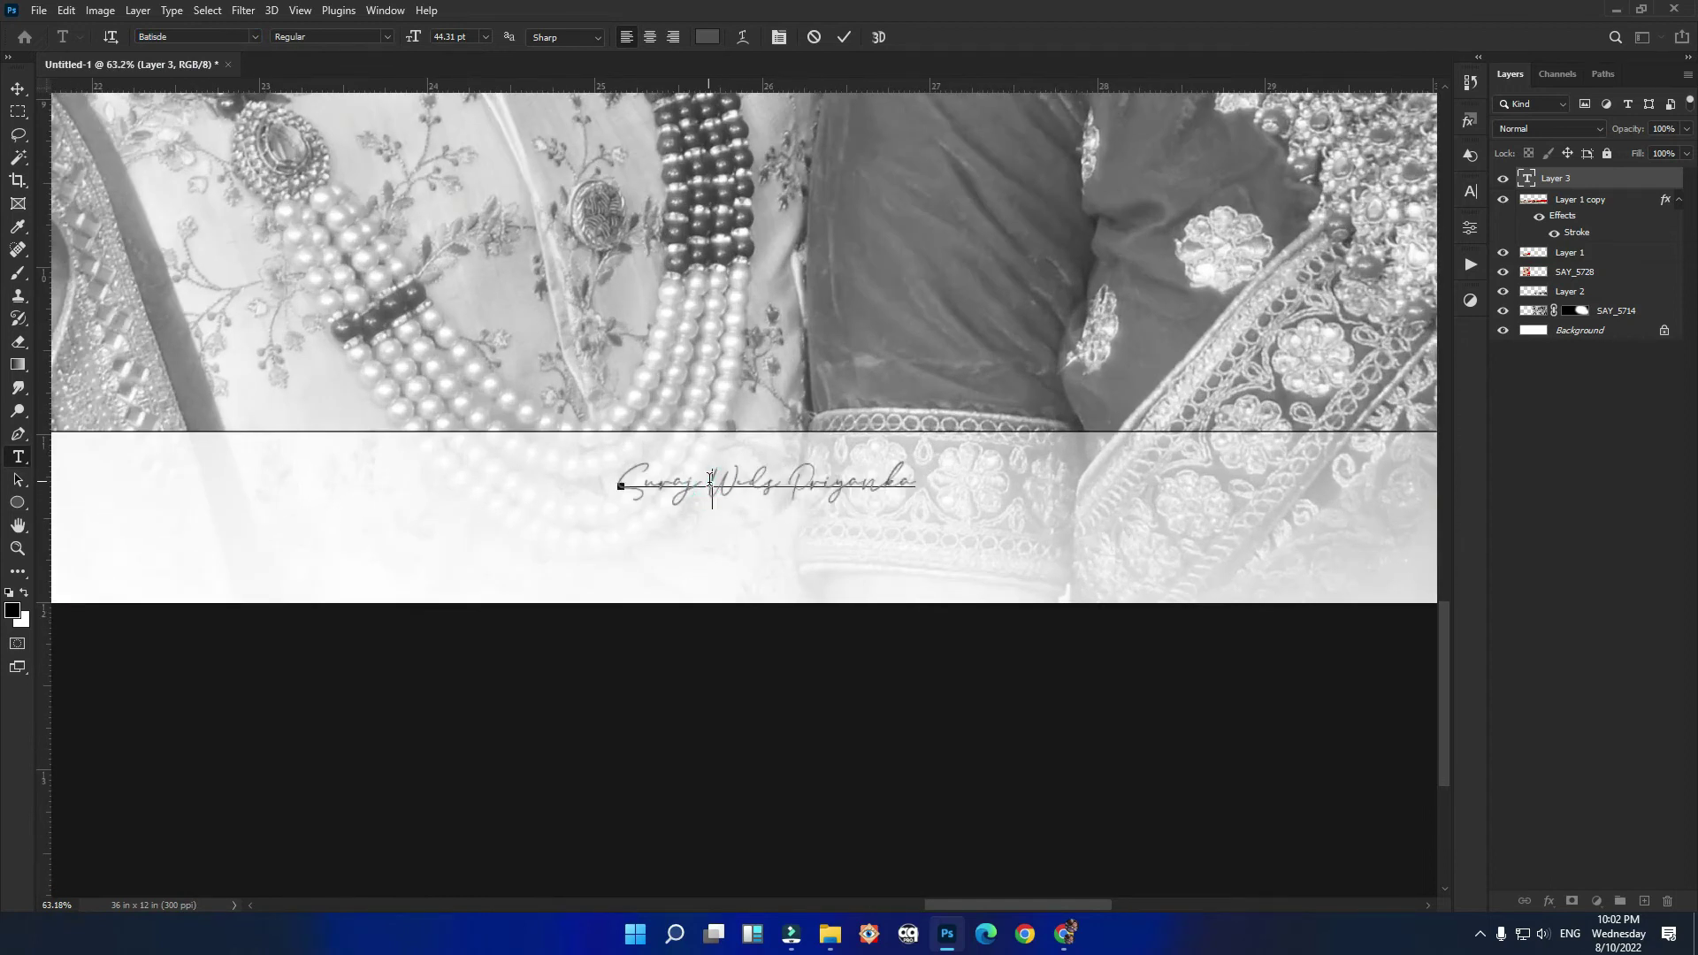
pyautogui.moveTo(710, 475); pyautogui.dragTo(776, 476)
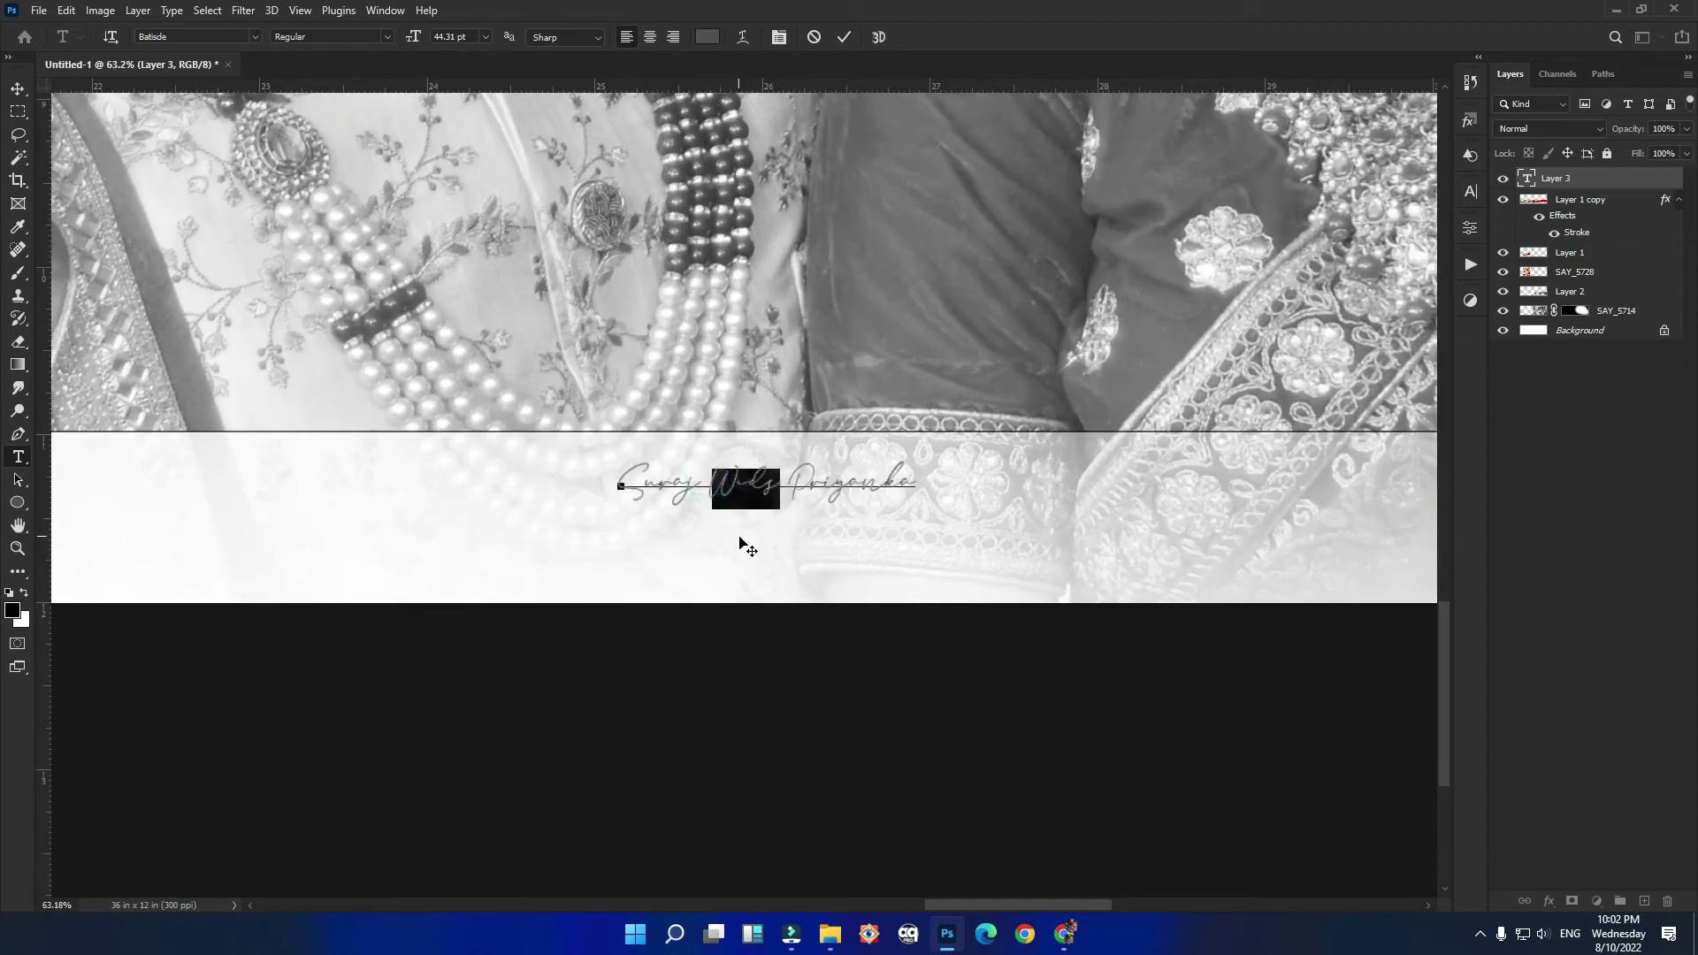
pyautogui.click(254, 37)
pyautogui.click(273, 216)
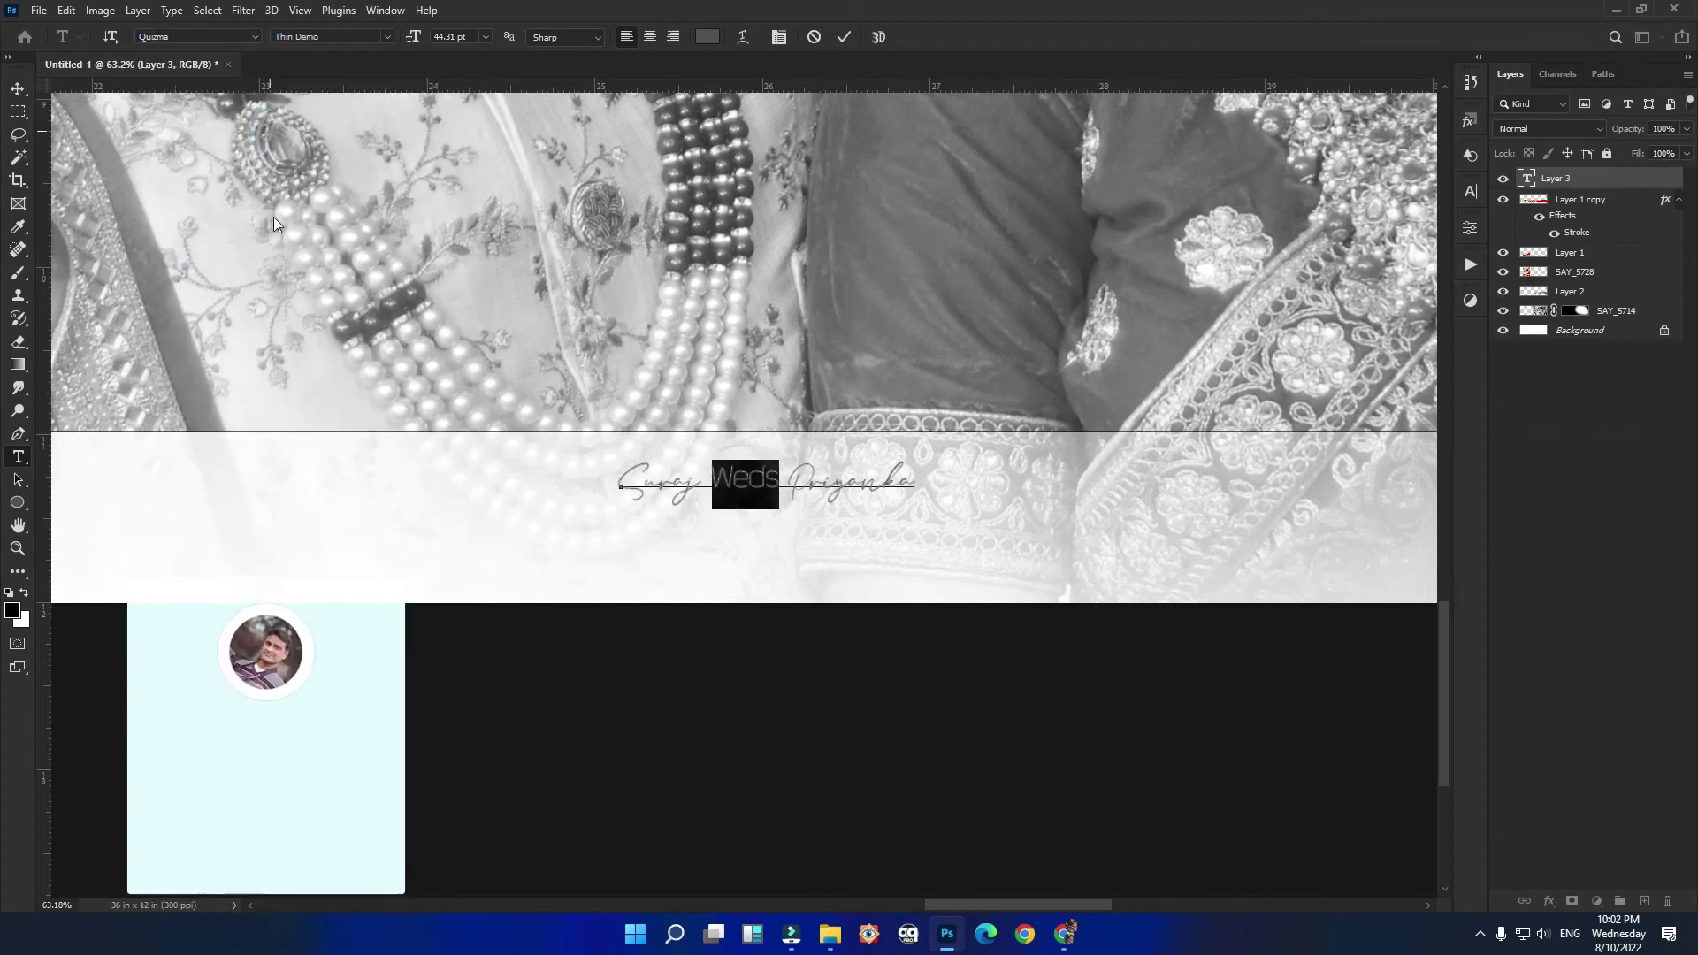
pyautogui.hotkey('ctrl', 'Return')
pyautogui.scroll(-3, 573, 474)
# Step: Enlarge the caption to about 223%, nudge it down and right, and apply
pyautogui.scroll(-2, 761, 495)
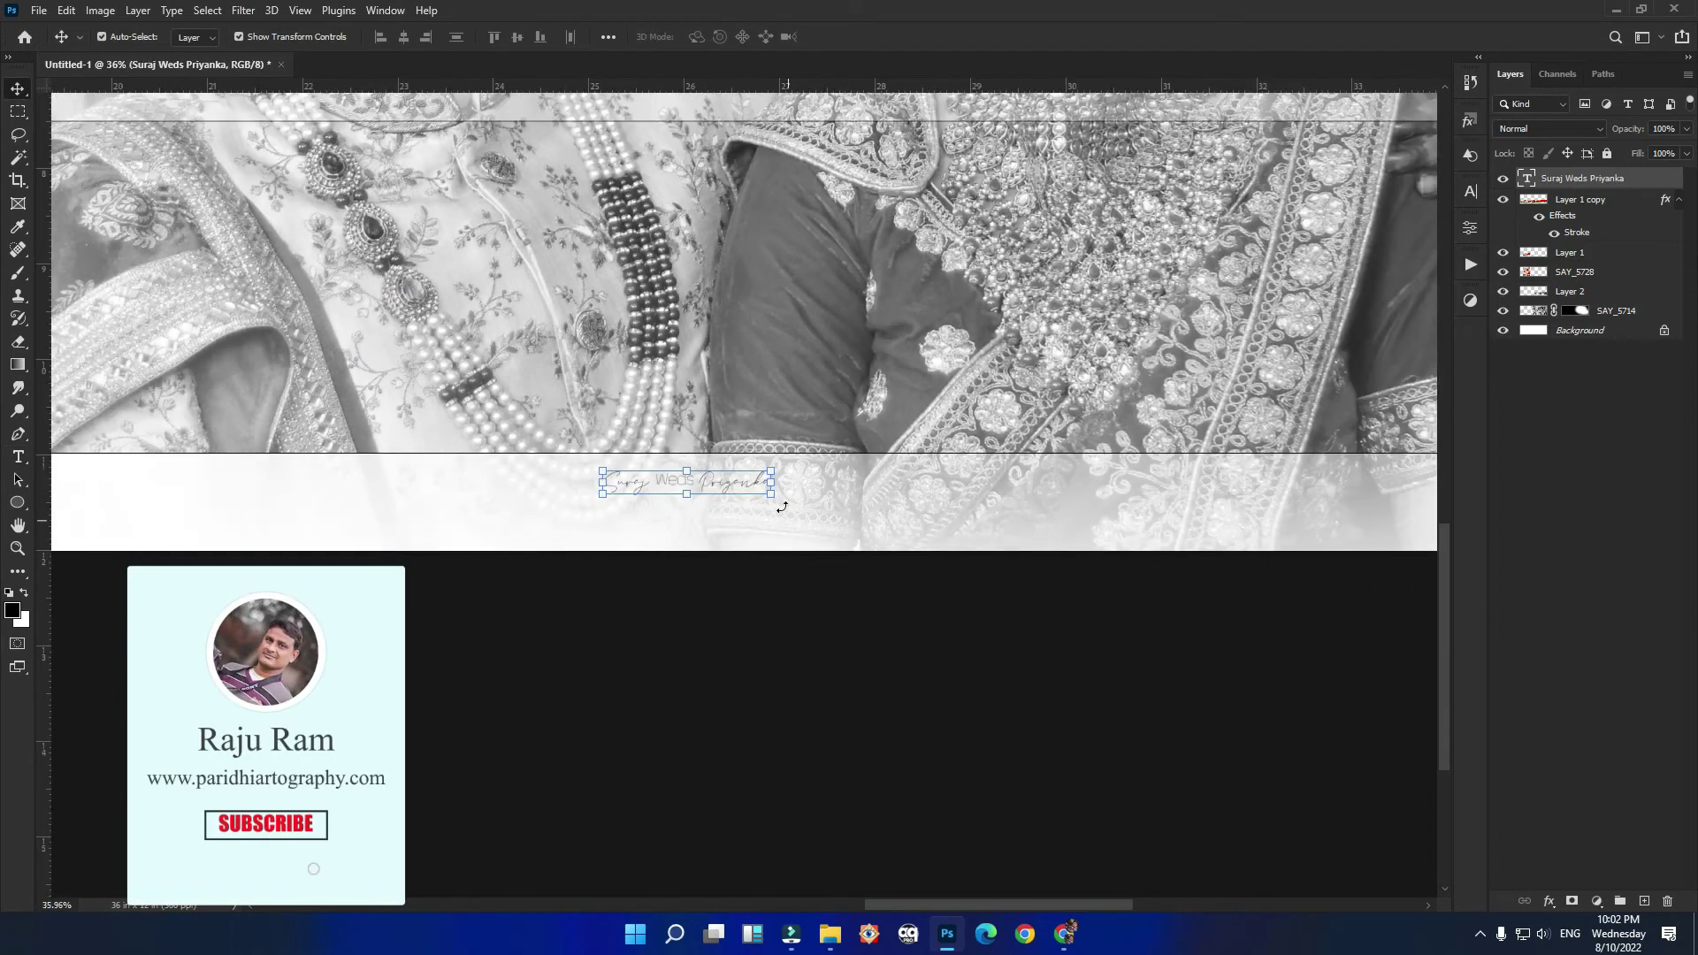
pyautogui.hotkey('ctrl', 't')
pyautogui.moveTo(771, 496); pyautogui.dragTo(878, 540)
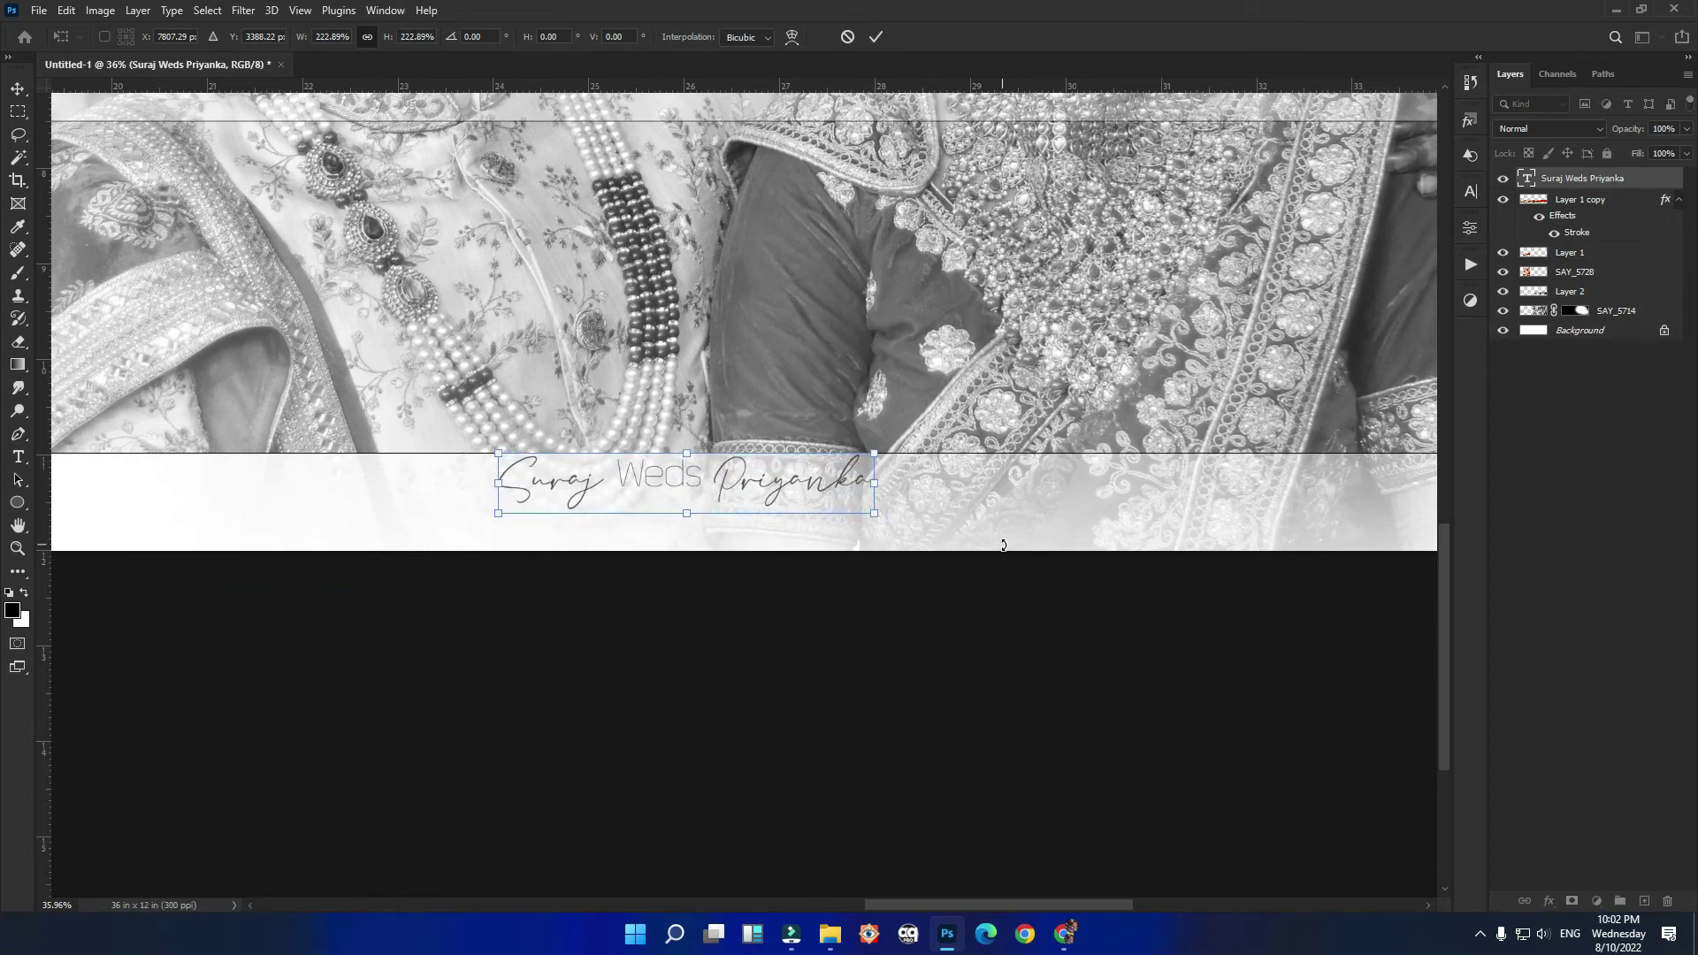
pyautogui.press('Down')
pyautogui.press('Down')
pyautogui.press('Right')
pyautogui.press('Right')
pyautogui.press('Right')
pyautogui.press('Right')
pyautogui.press('Right')
pyautogui.press('Down')
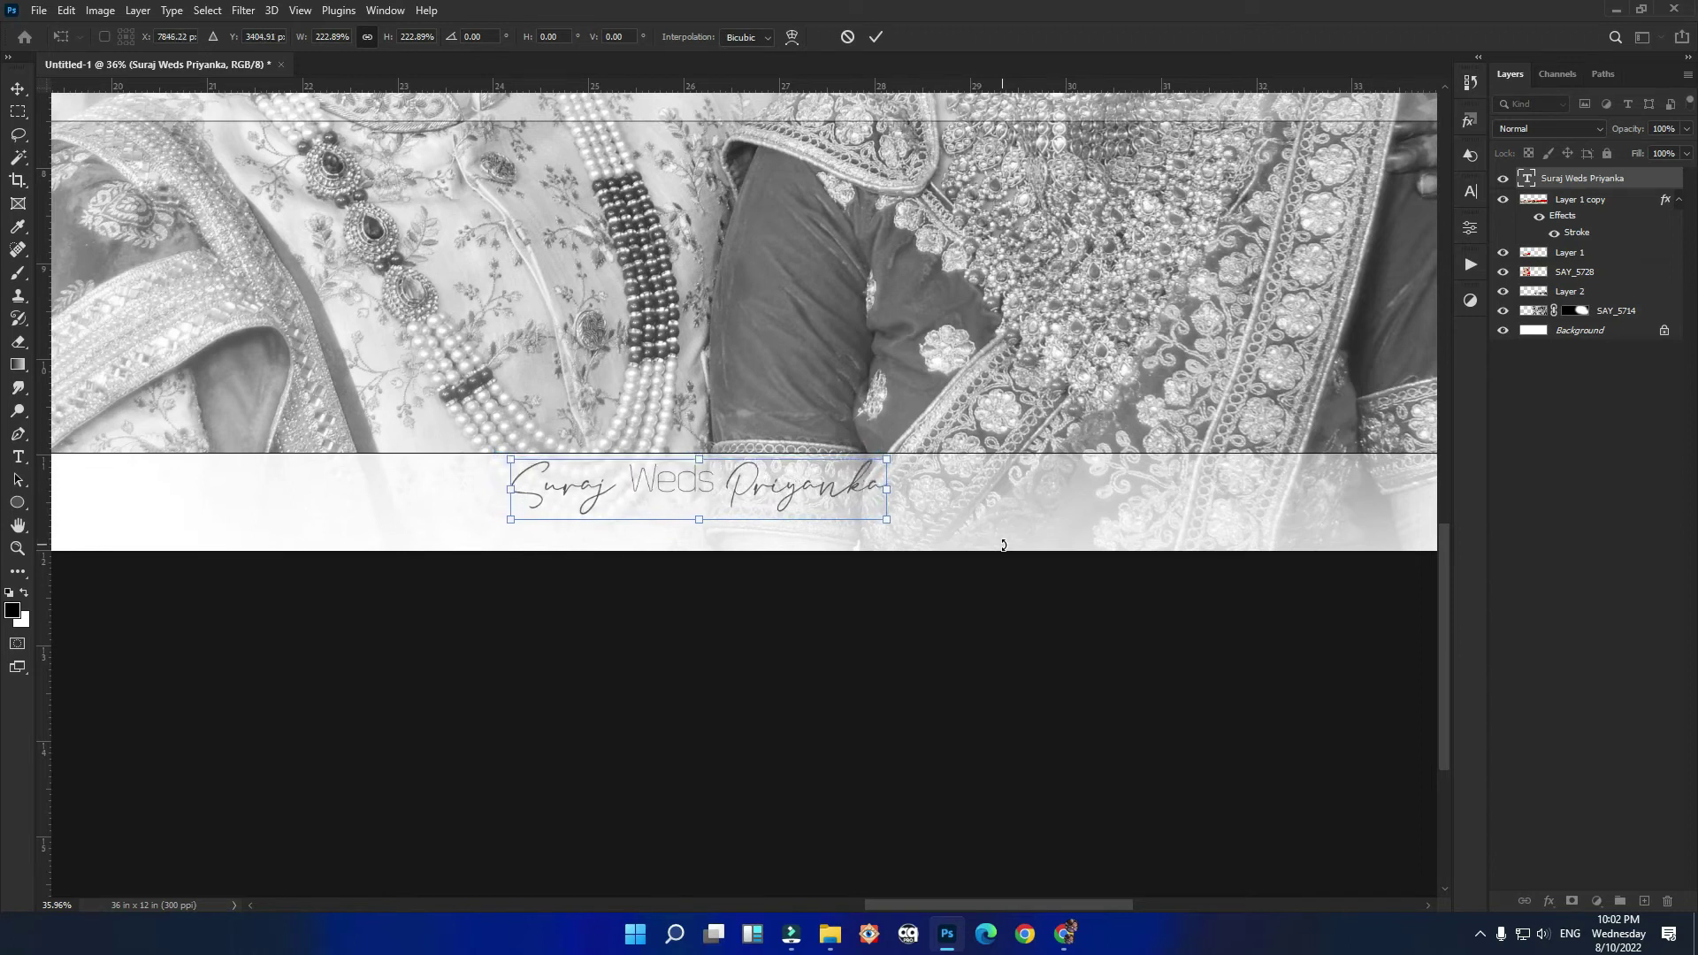
pyautogui.press('Return')
pyautogui.scroll(-1, 858, 521)
pyautogui.scroll(-5, 838, 528)
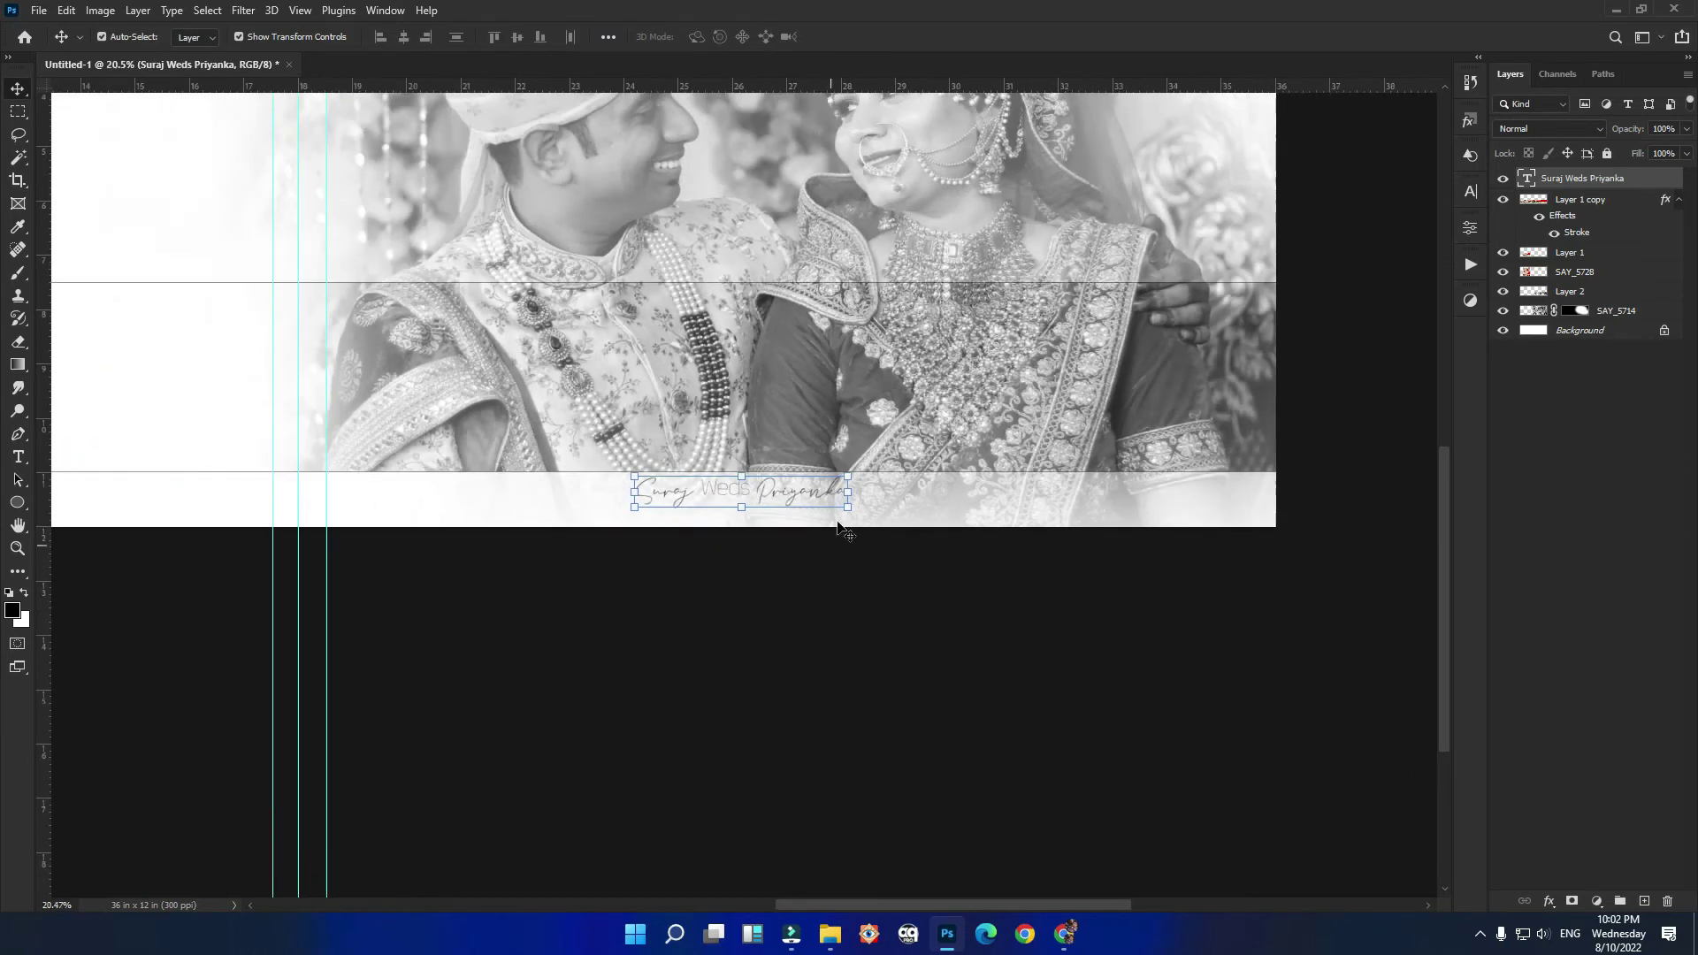
# Step: Change the caption copy's text colour to black
pyautogui.doubleClick(1531, 180)
pyautogui.click(707, 37)
pyautogui.click(1312, 510)
pyautogui.click(1475, 278)
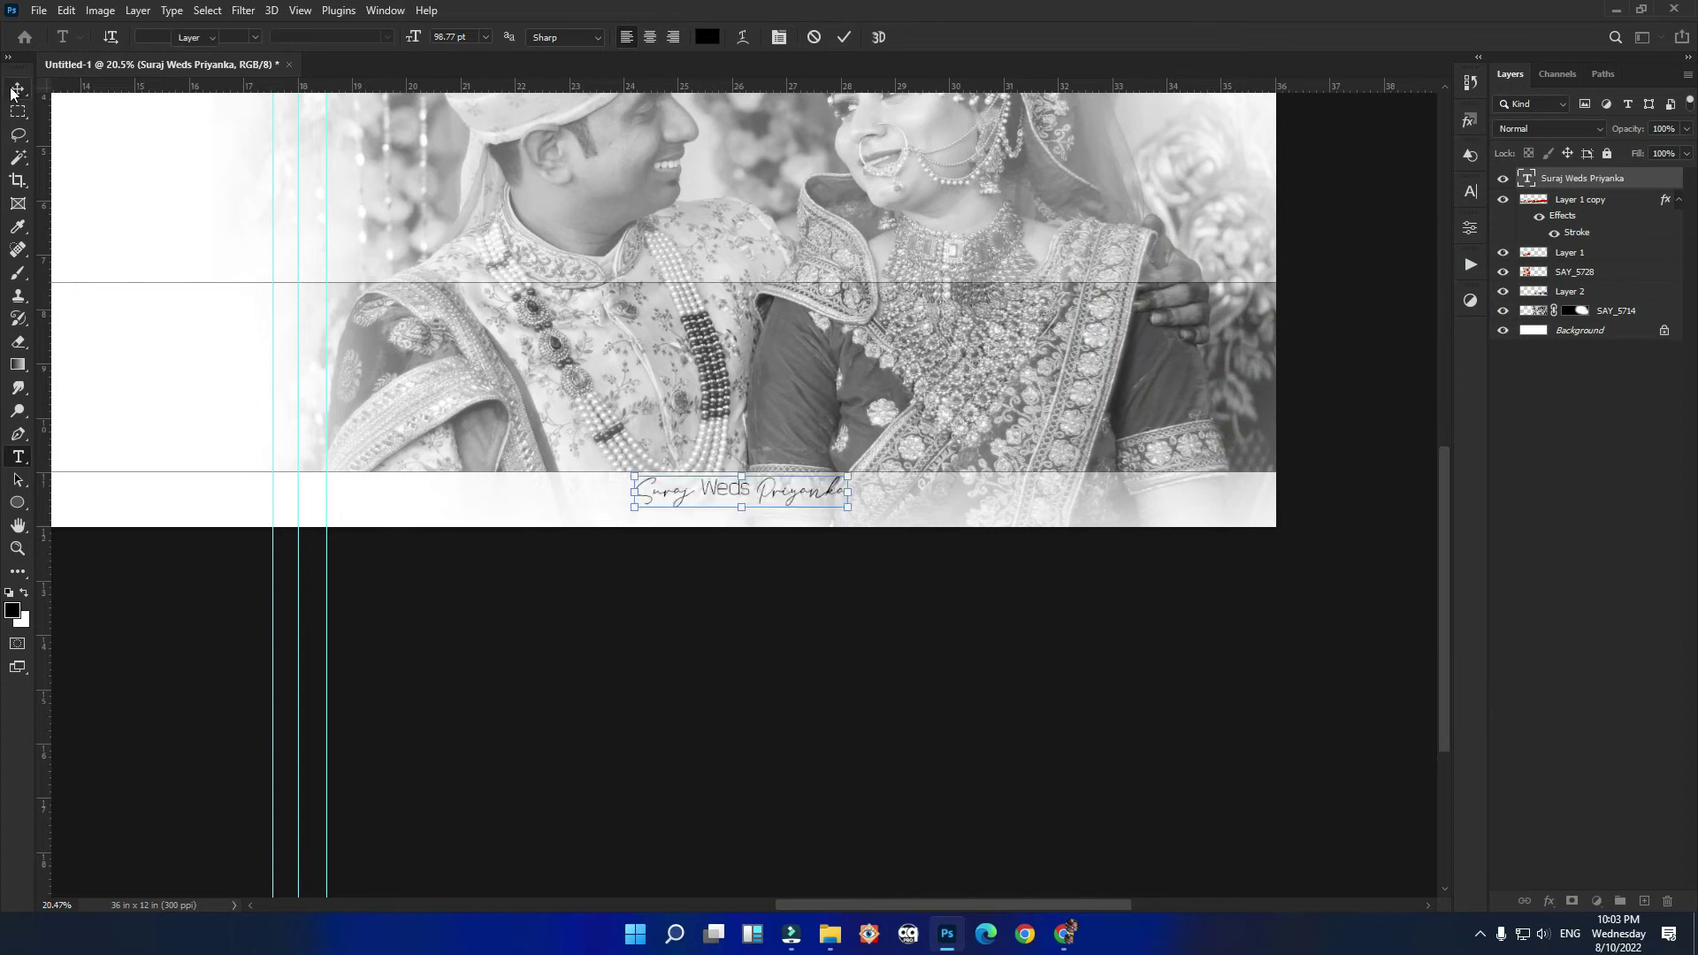
pyautogui.click(14, 89)
pyautogui.scroll(-2, 690, 717)
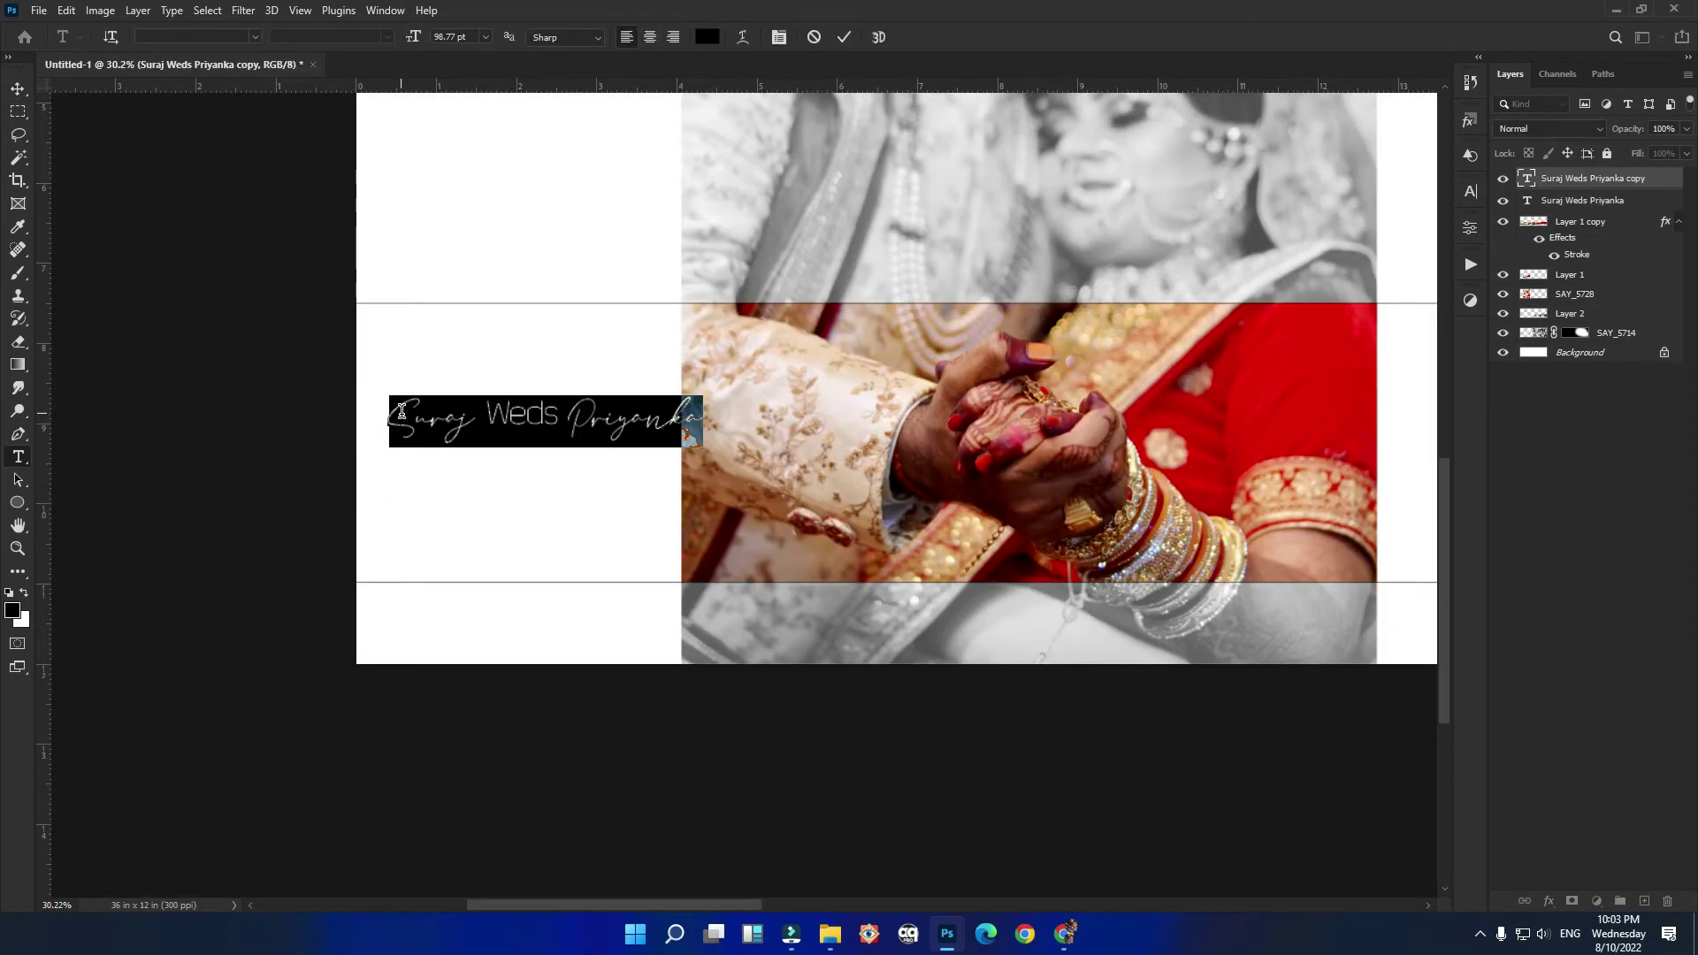
pyautogui.click(255, 37)
pyautogui.click(447, 493)
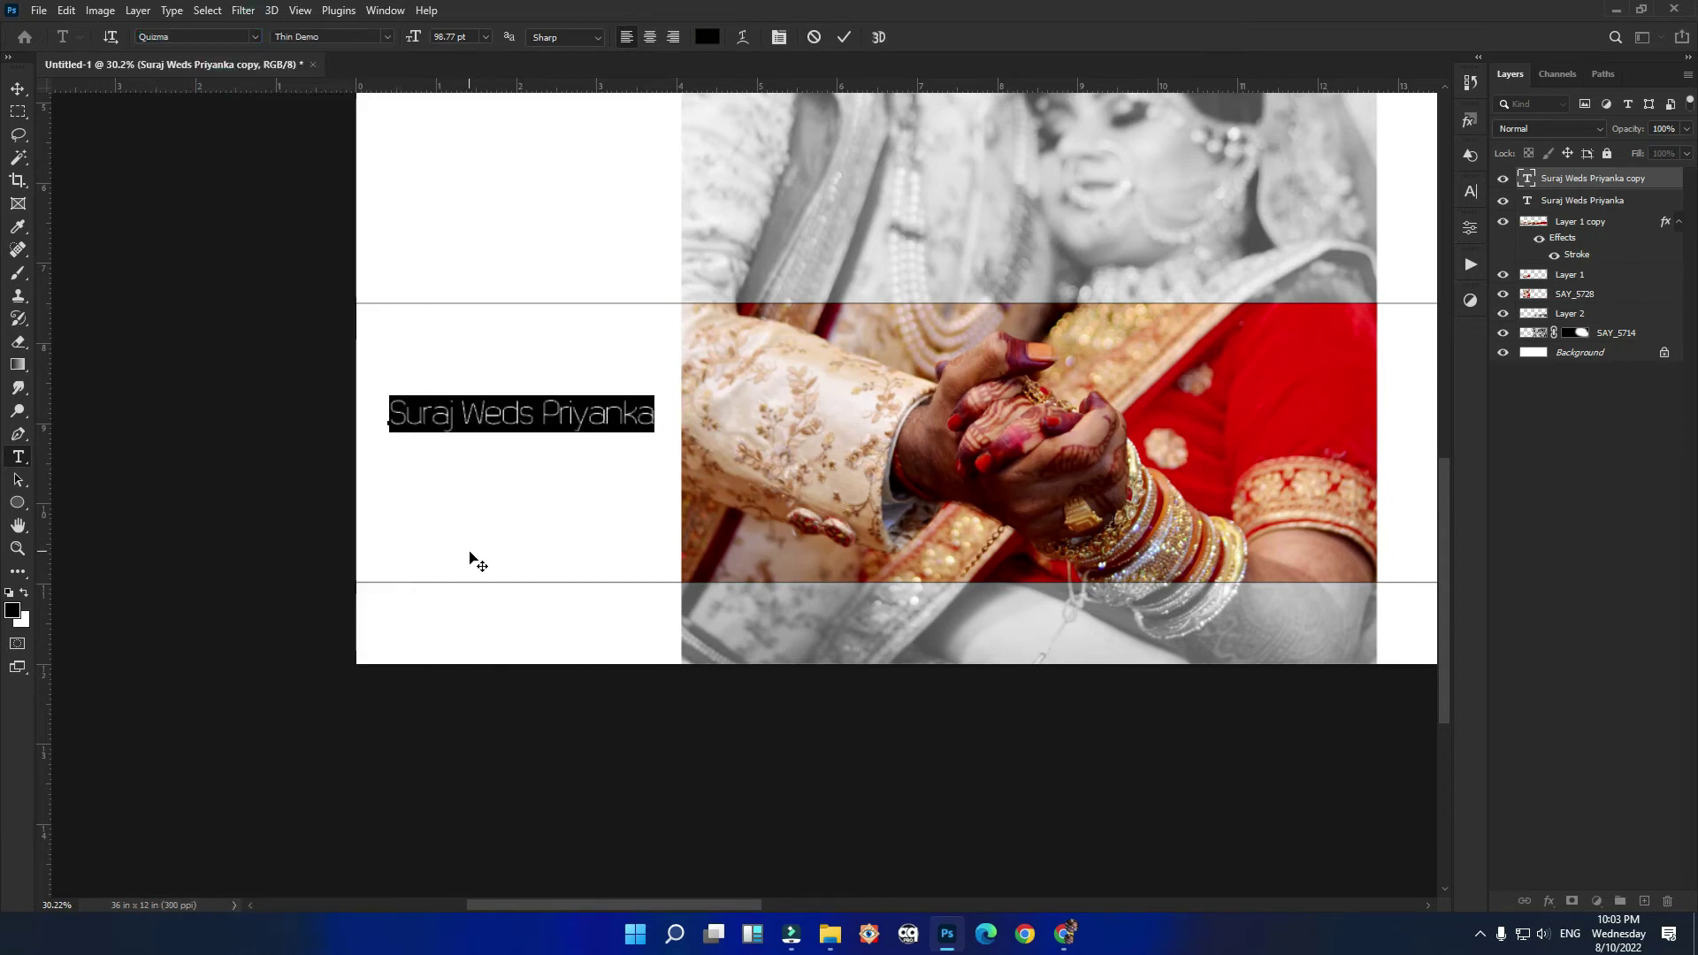
pyautogui.write('WW')
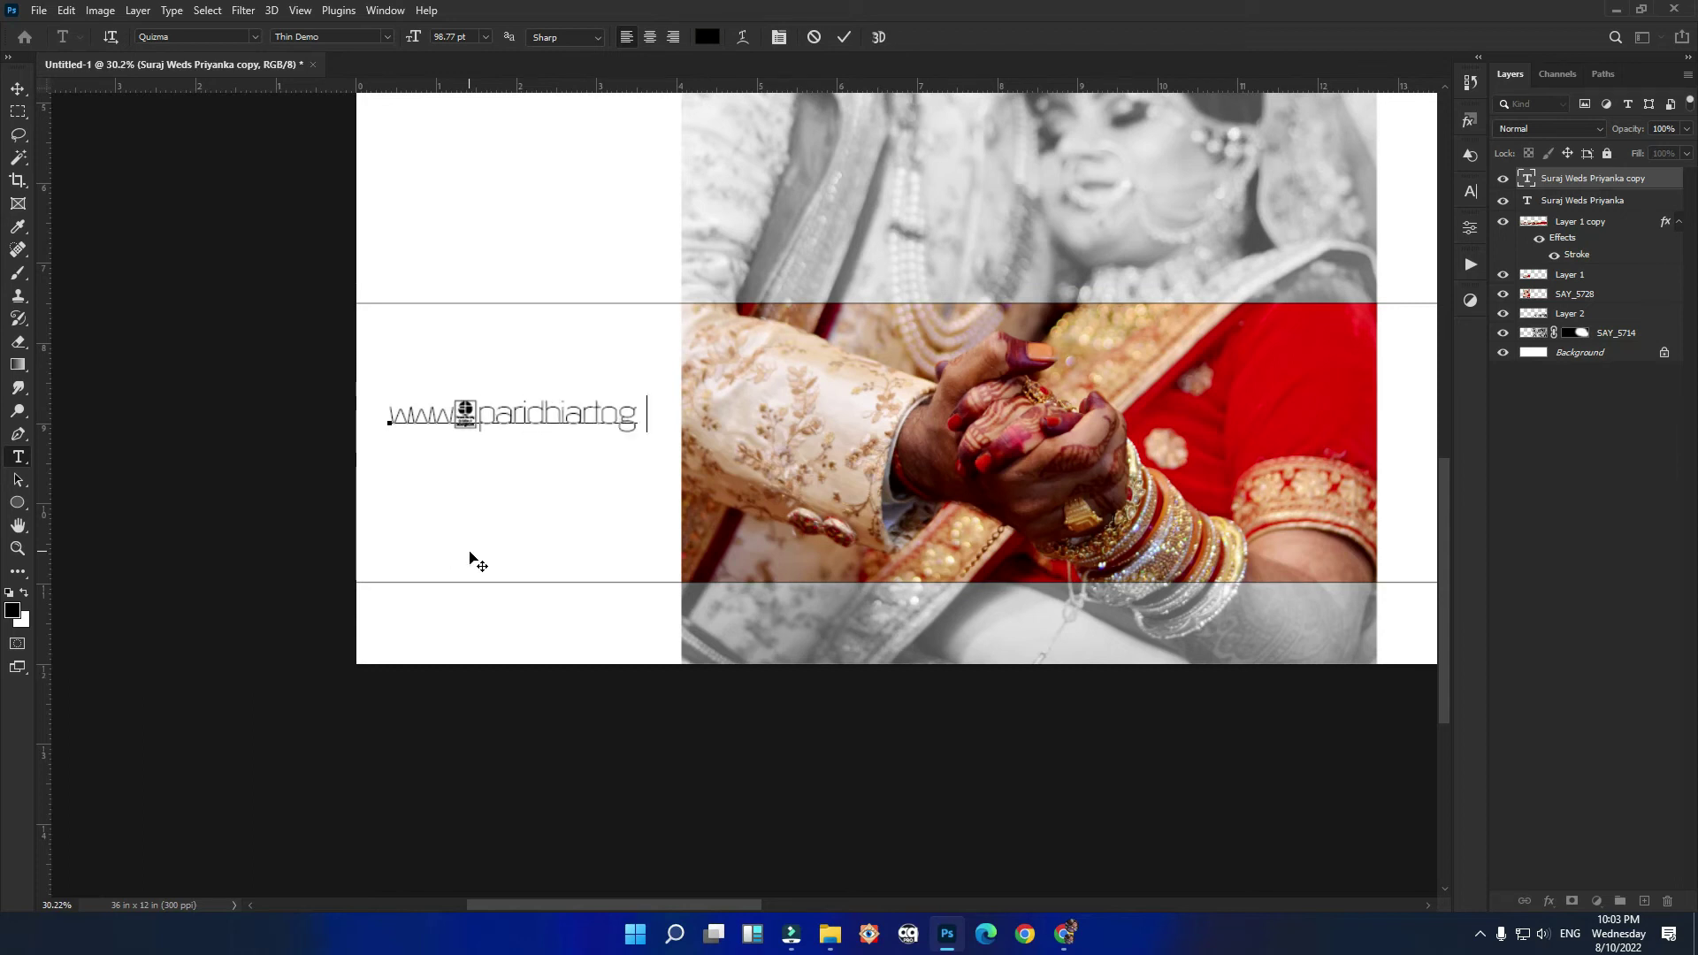
pyautogui.write('rap')
pyautogui.write('hy.')
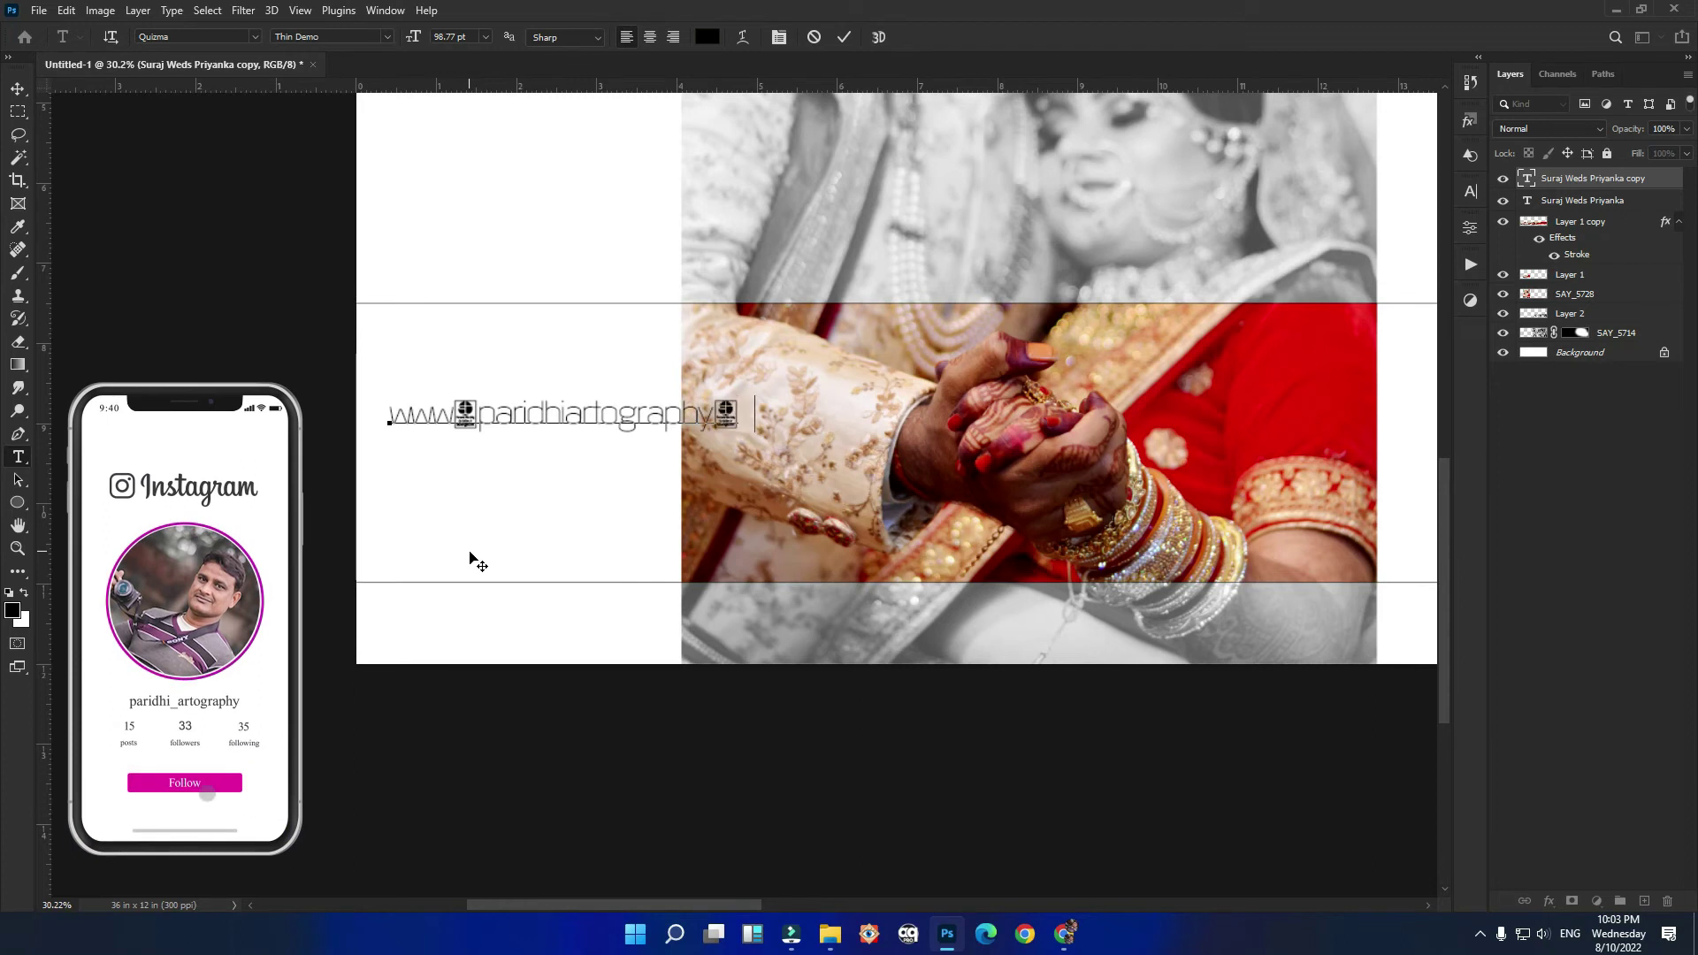
pyautogui.write('co')
pyautogui.hotkey('ctrl', 'a')
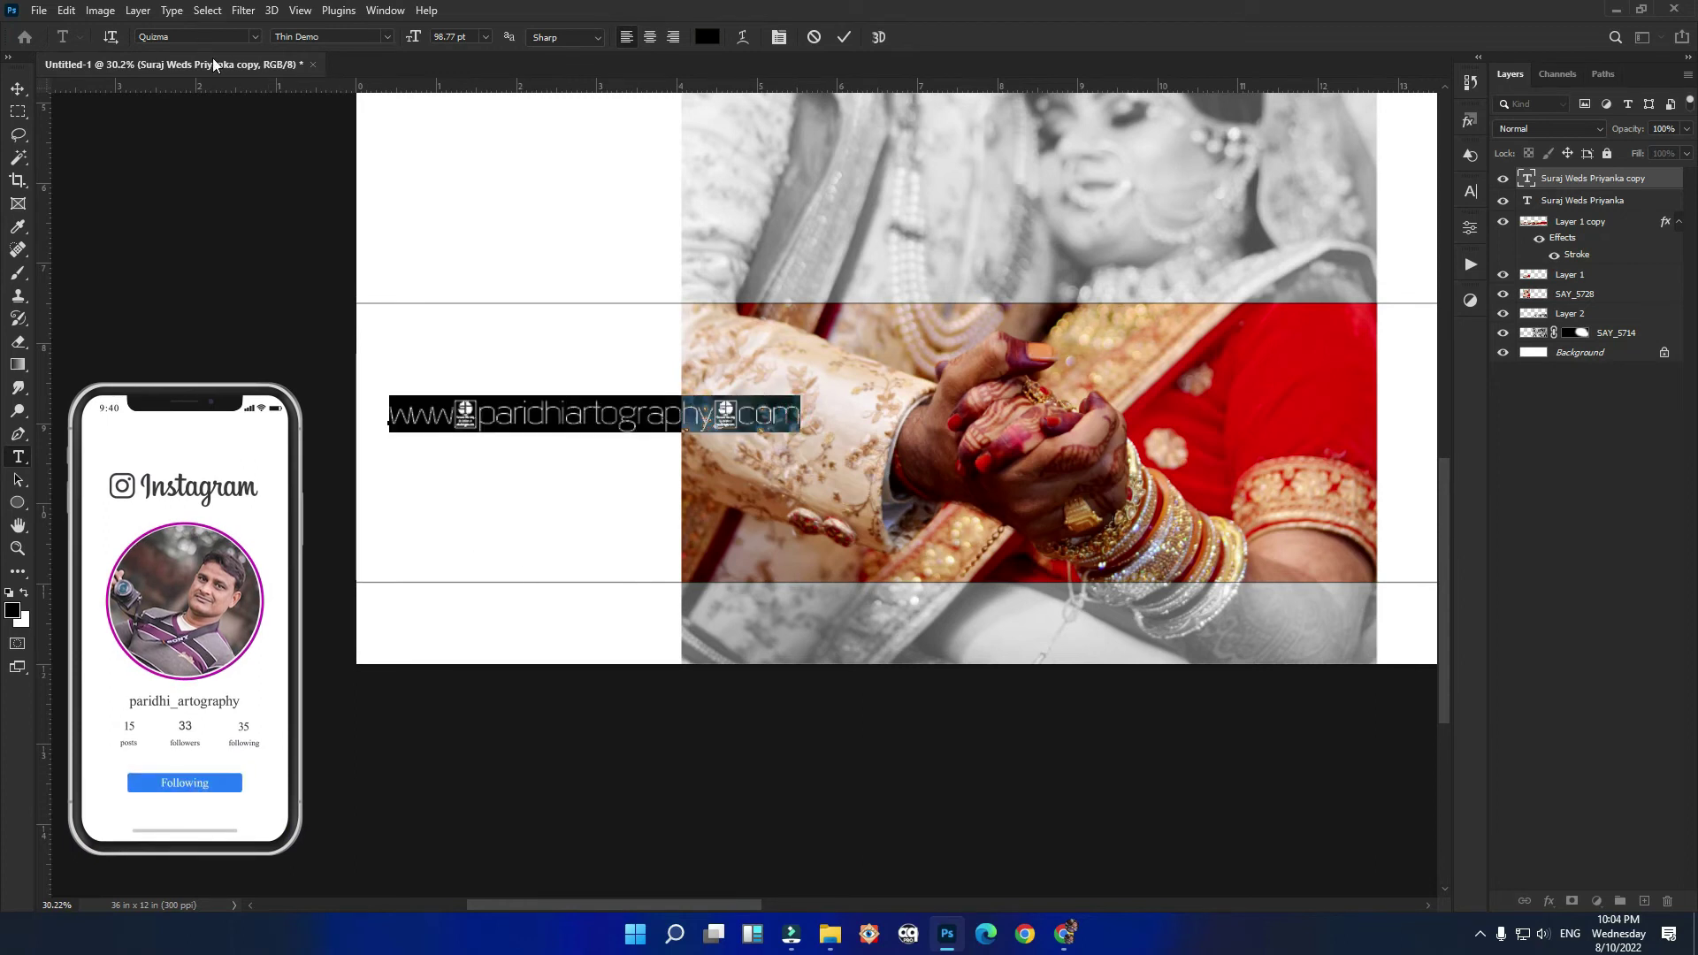
pyautogui.click(255, 36)
pyautogui.click(265, 143)
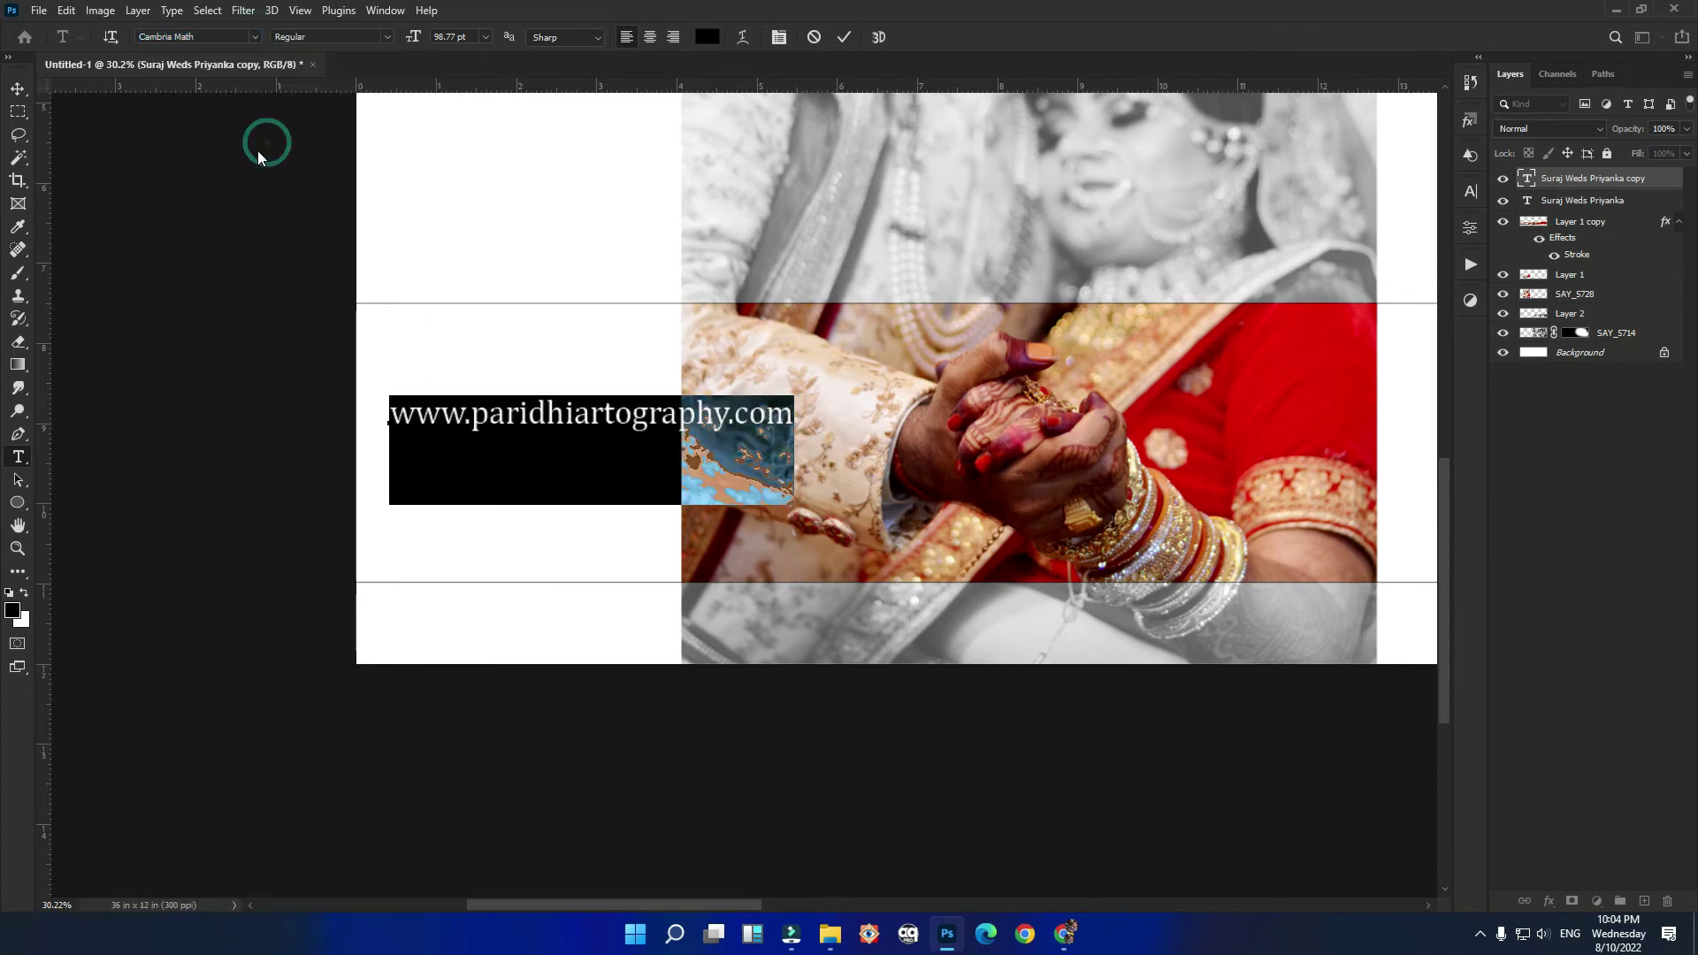
# Step: Move the website line lower in the left panel and shrink it to about 57%
pyautogui.click(18, 88)
pyautogui.moveTo(411, 411); pyautogui.dragTo(418, 544)
pyautogui.hotkey('ctrl', 't')
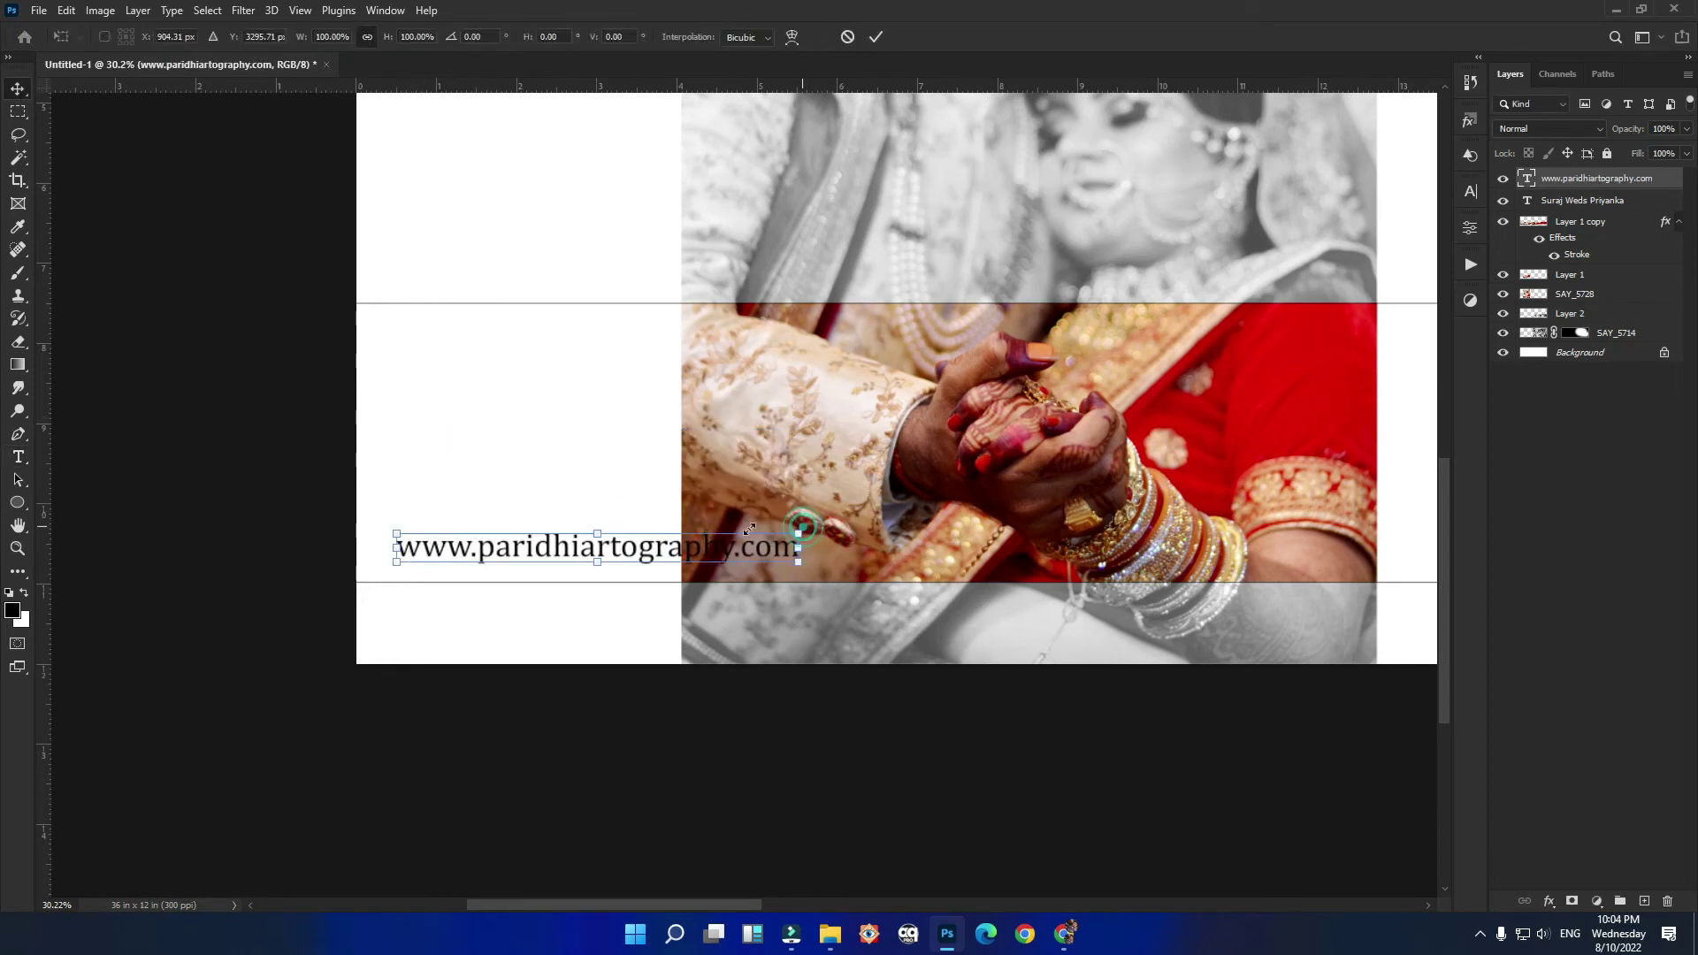
pyautogui.moveTo(799, 532); pyautogui.dragTo(629, 559)
pyautogui.moveTo(520, 551)
pyautogui.mouseDown()
pyautogui.moveTo(522, 571)
pyautogui.moveTo(525, 549)
pyautogui.mouseUp()
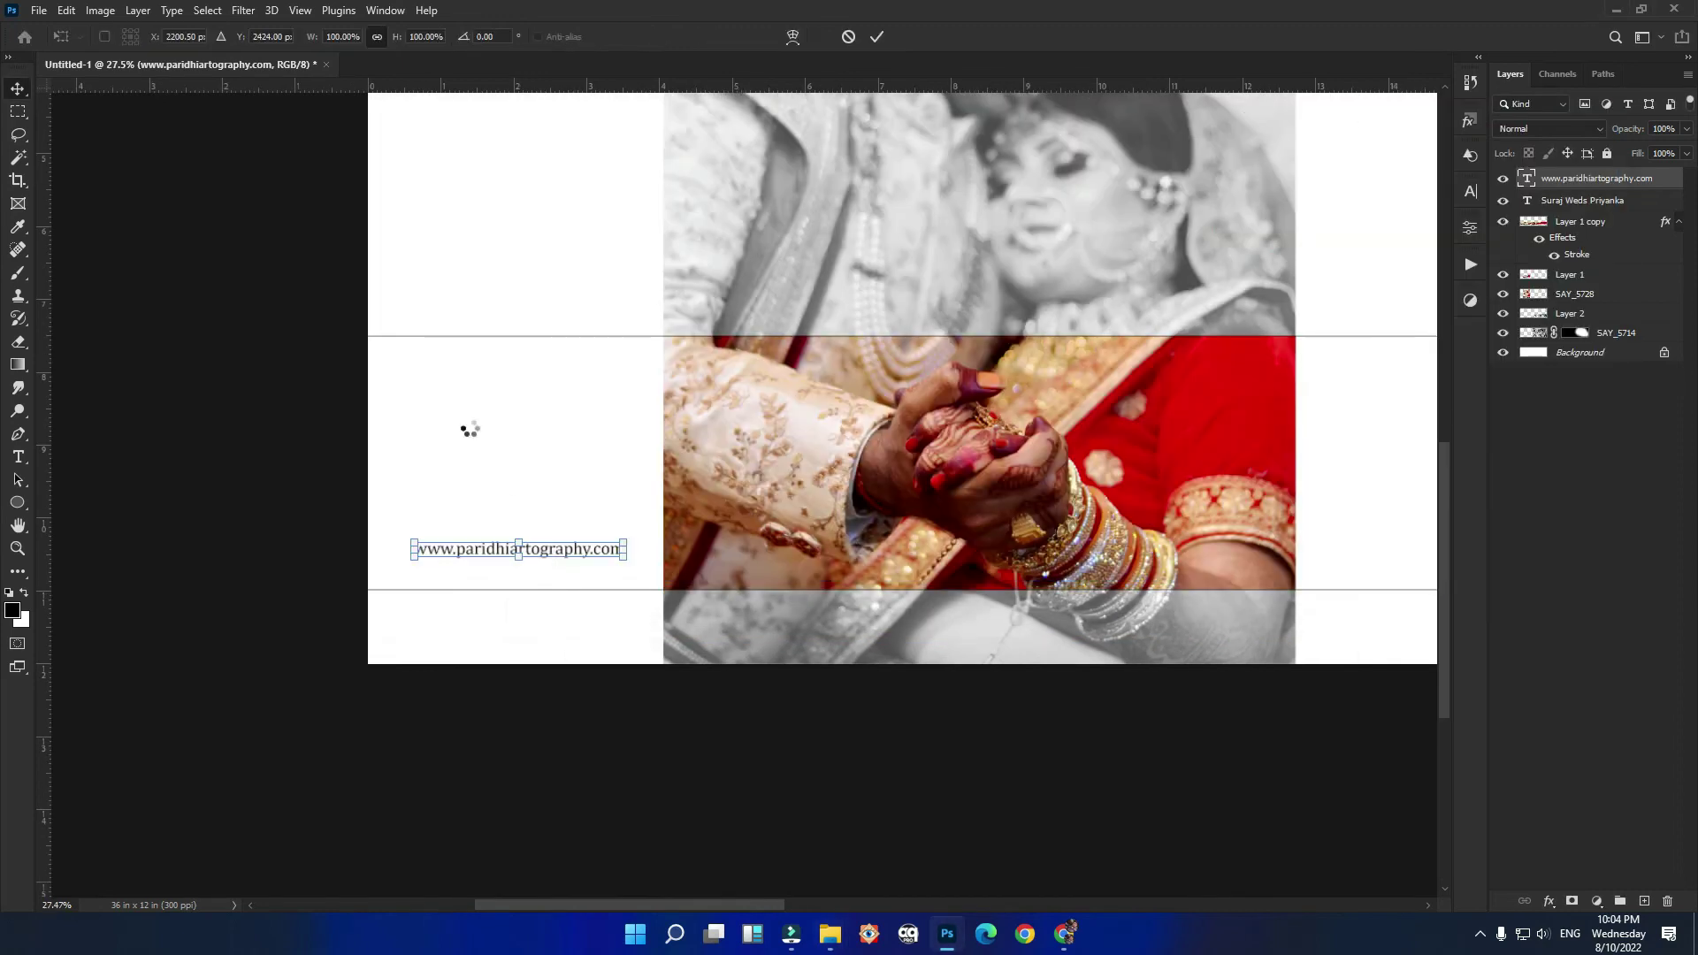
# Step: Size the placed My logo 2020 logo to the left panel, above the website line
pyautogui.moveTo(502, 685)
pyautogui.mouseDown()
pyautogui.moveTo(800, 425)
pyautogui.moveTo(481, 462)
pyautogui.moveTo(567, 480)
pyautogui.mouseUp()
pyautogui.moveTo(629, 431); pyautogui.dragTo(654, 388)
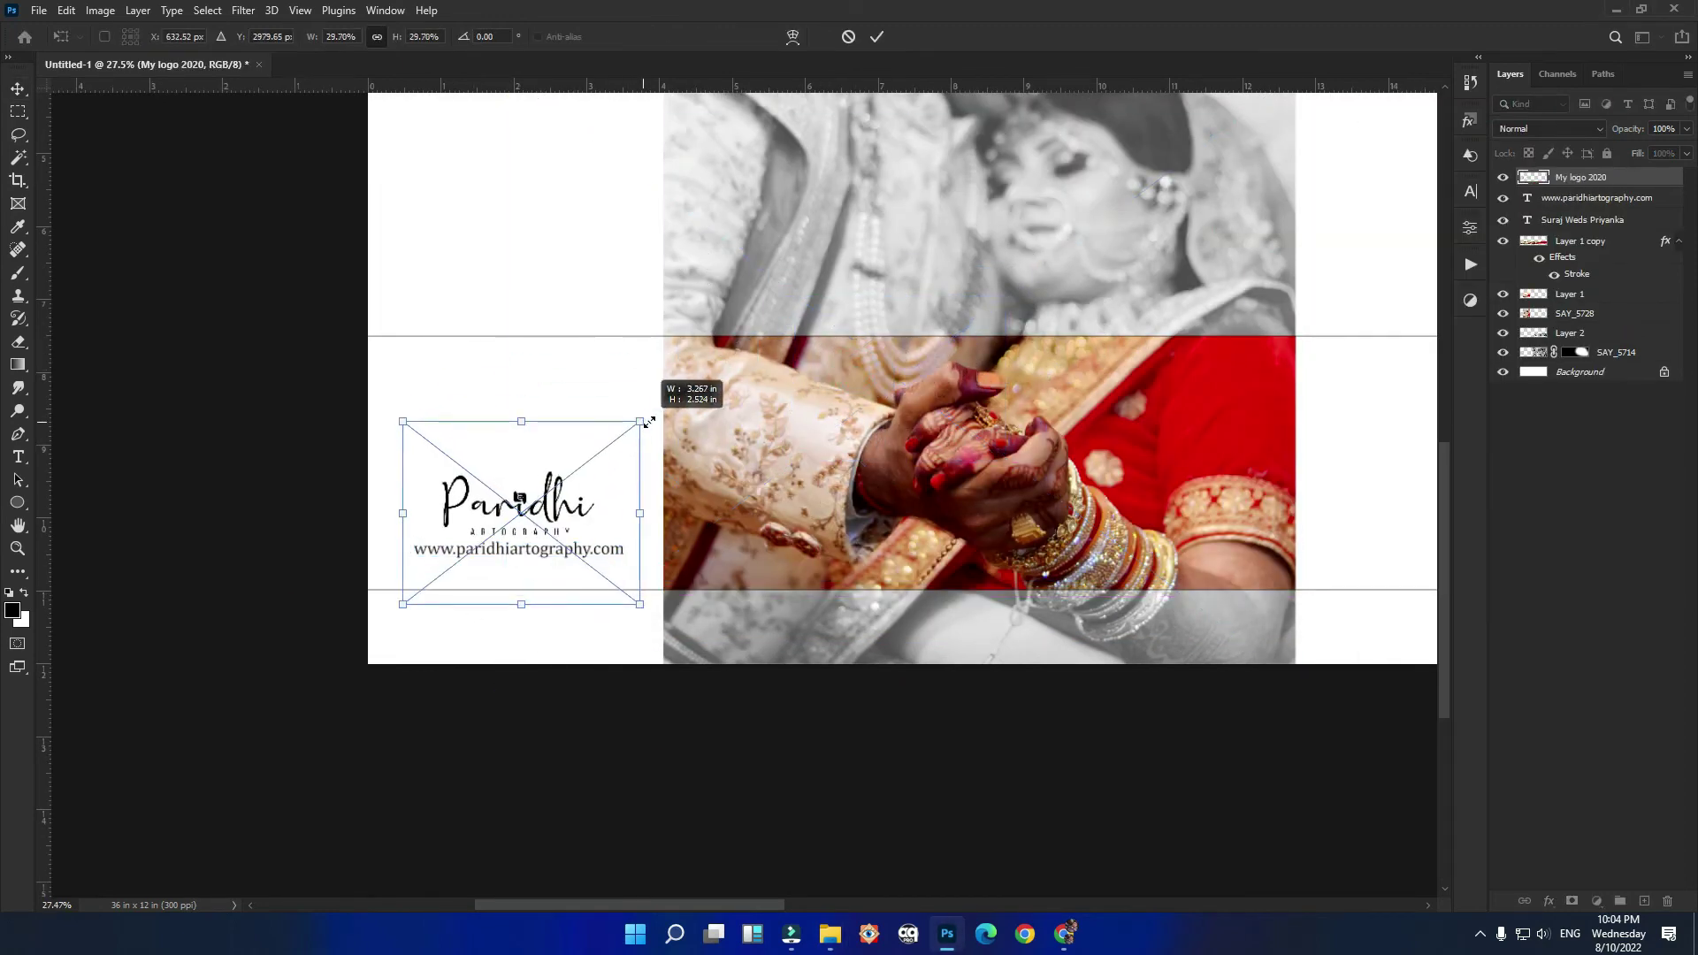
pyautogui.moveTo(557, 476)
pyautogui.mouseDown()
pyautogui.moveTo(567, 488)
pyautogui.moveTo(517, 455)
pyautogui.mouseUp()
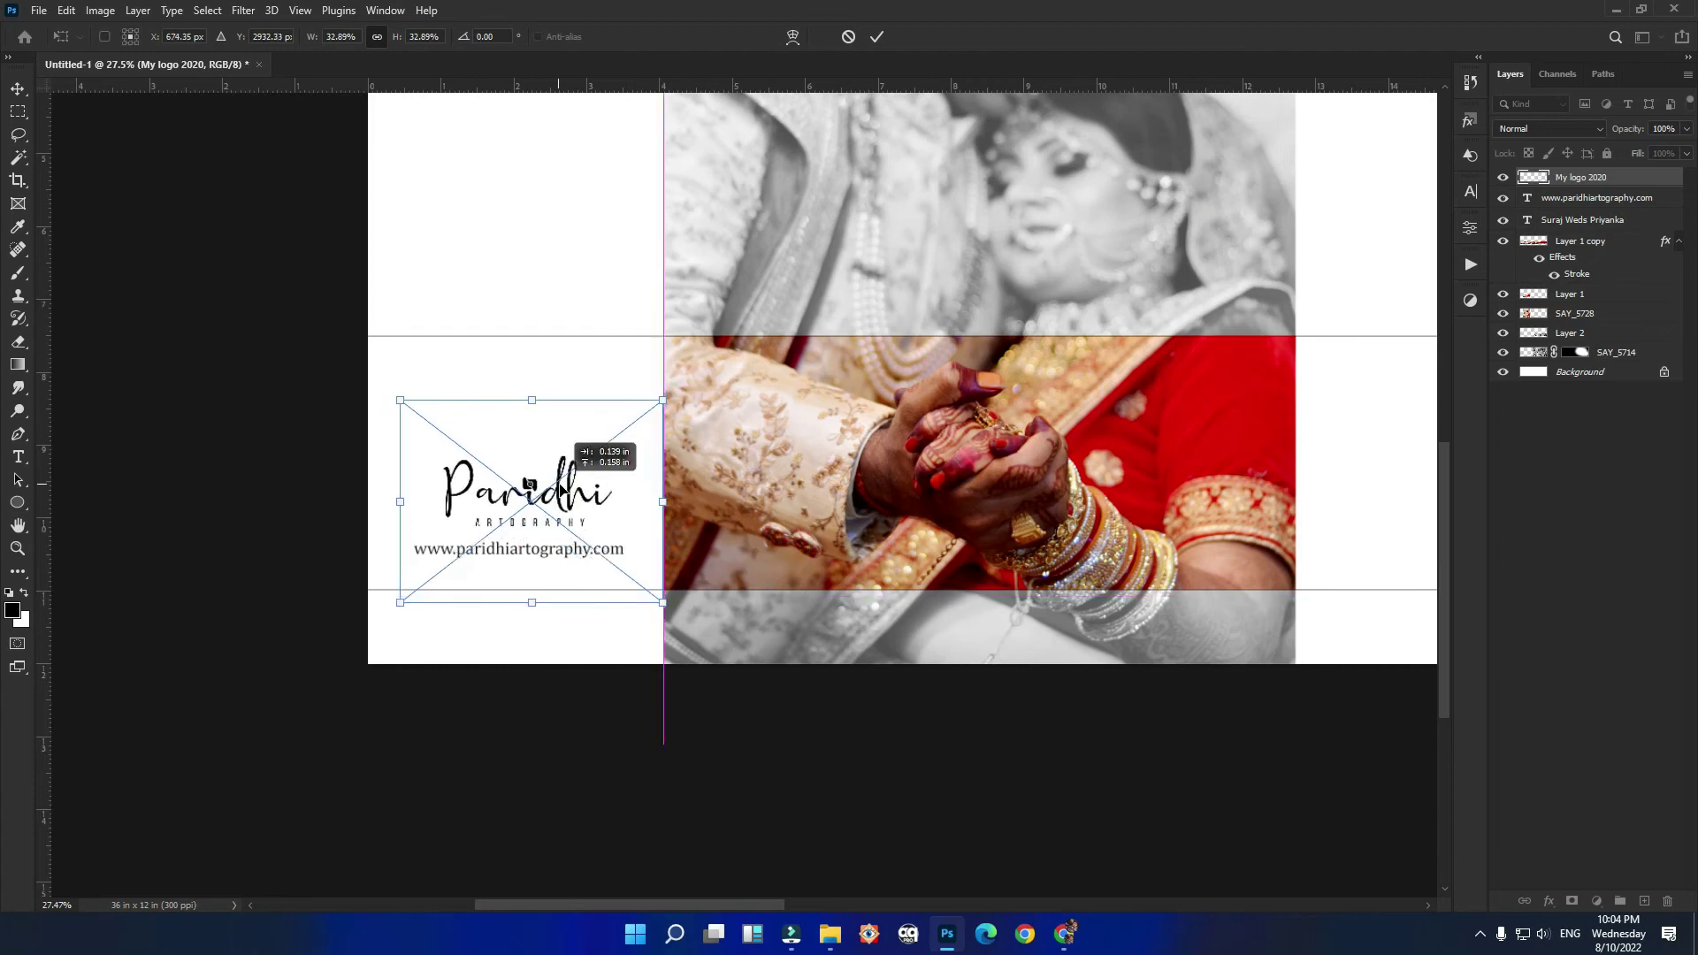
pyautogui.press('Return')
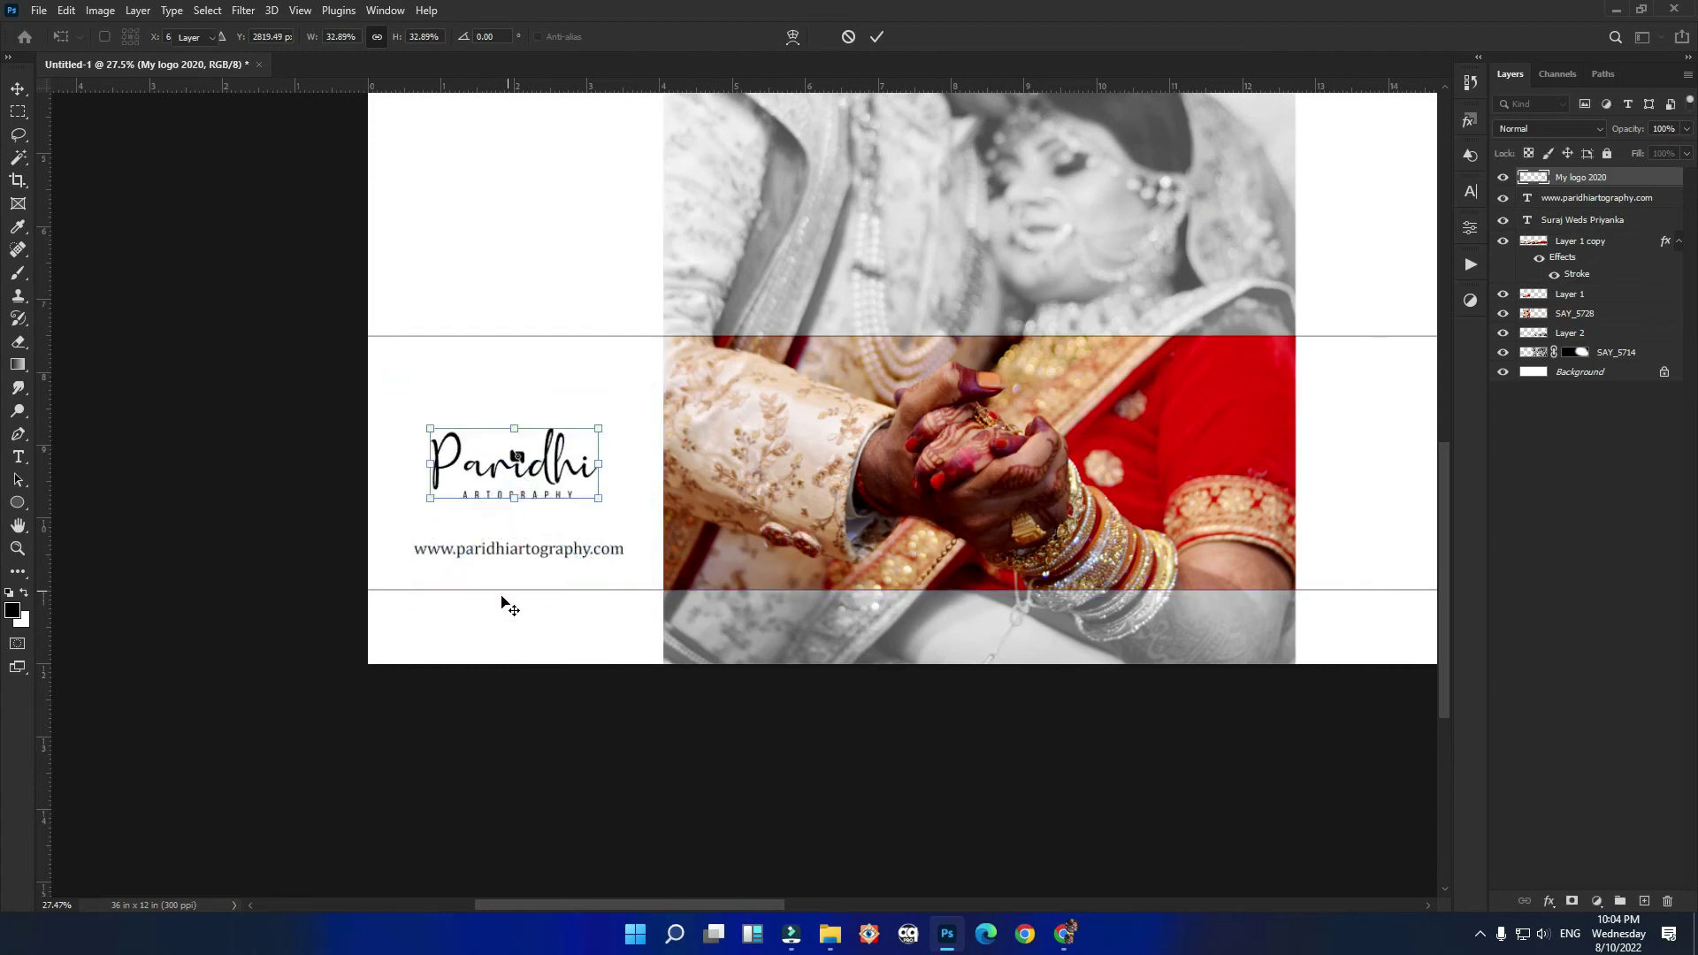
pyautogui.scroll(2, 504, 584)
pyautogui.click(443, 545)
# Step: Shrink the website line to about 82% and nudge it just beneath the logo
pyautogui.moveTo(379, 523)
pyautogui.mouseDown()
pyautogui.moveTo(441, 536)
pyautogui.moveTo(461, 488)
pyautogui.moveTo(391, 463)
pyautogui.mouseUp()
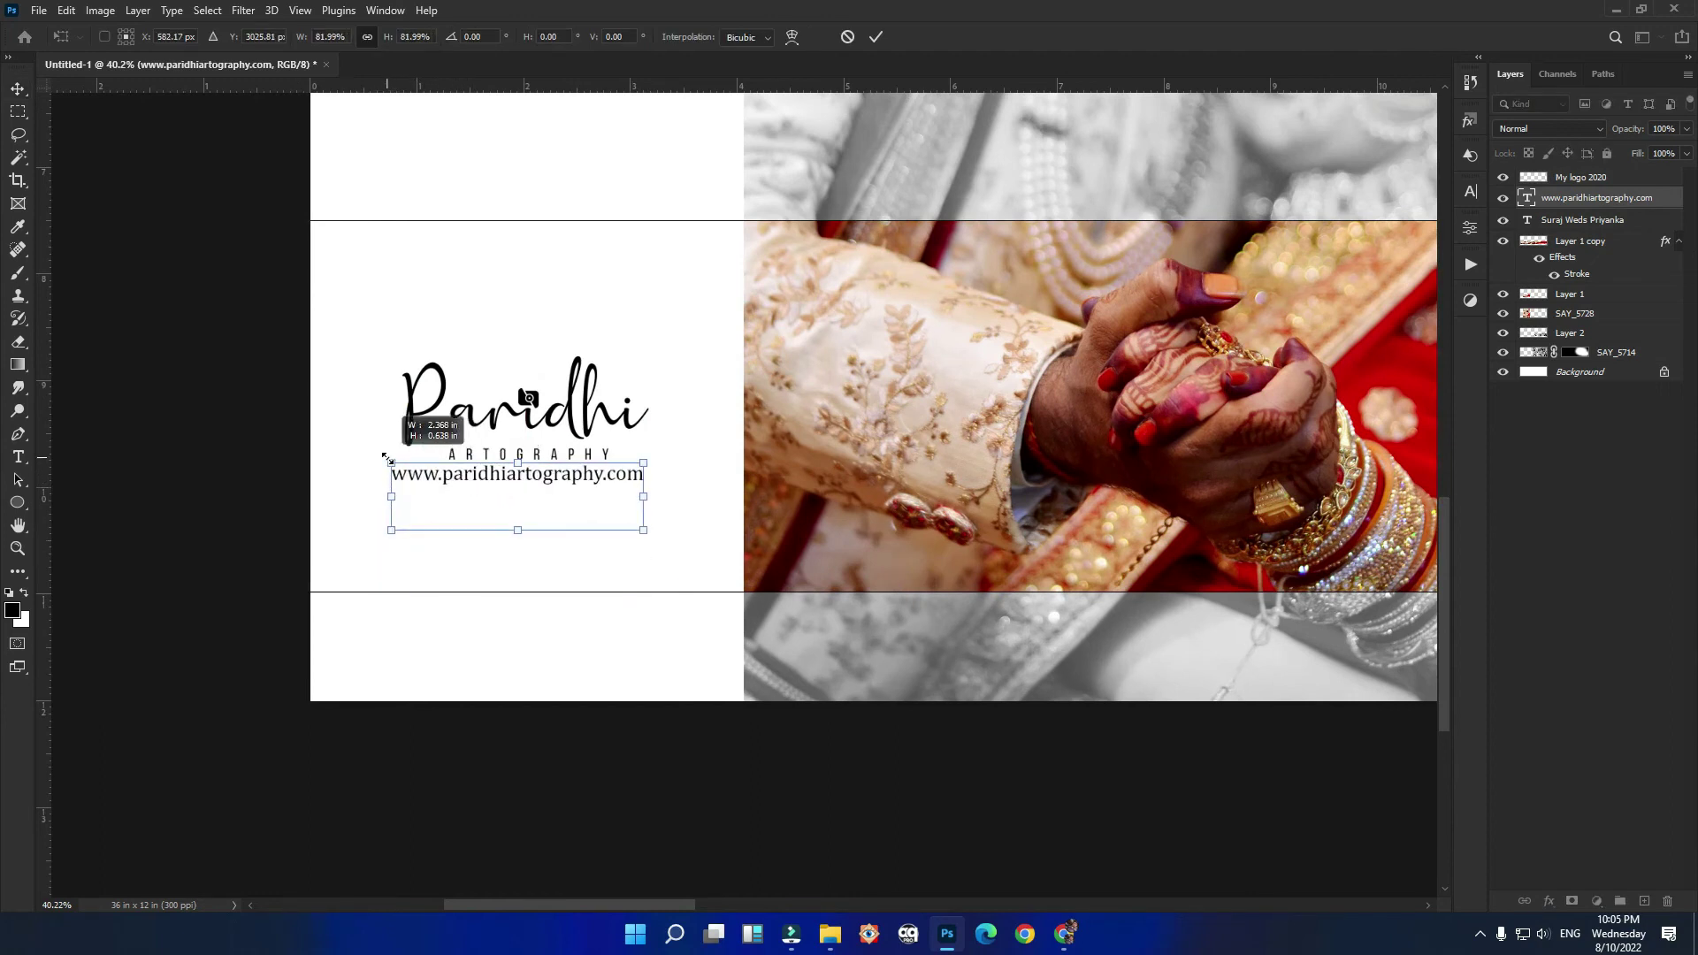
pyautogui.press('Down')
pyautogui.press('Down')
pyautogui.press('Down')
pyautogui.press('Down')
pyautogui.press('Down')
pyautogui.press('Down')
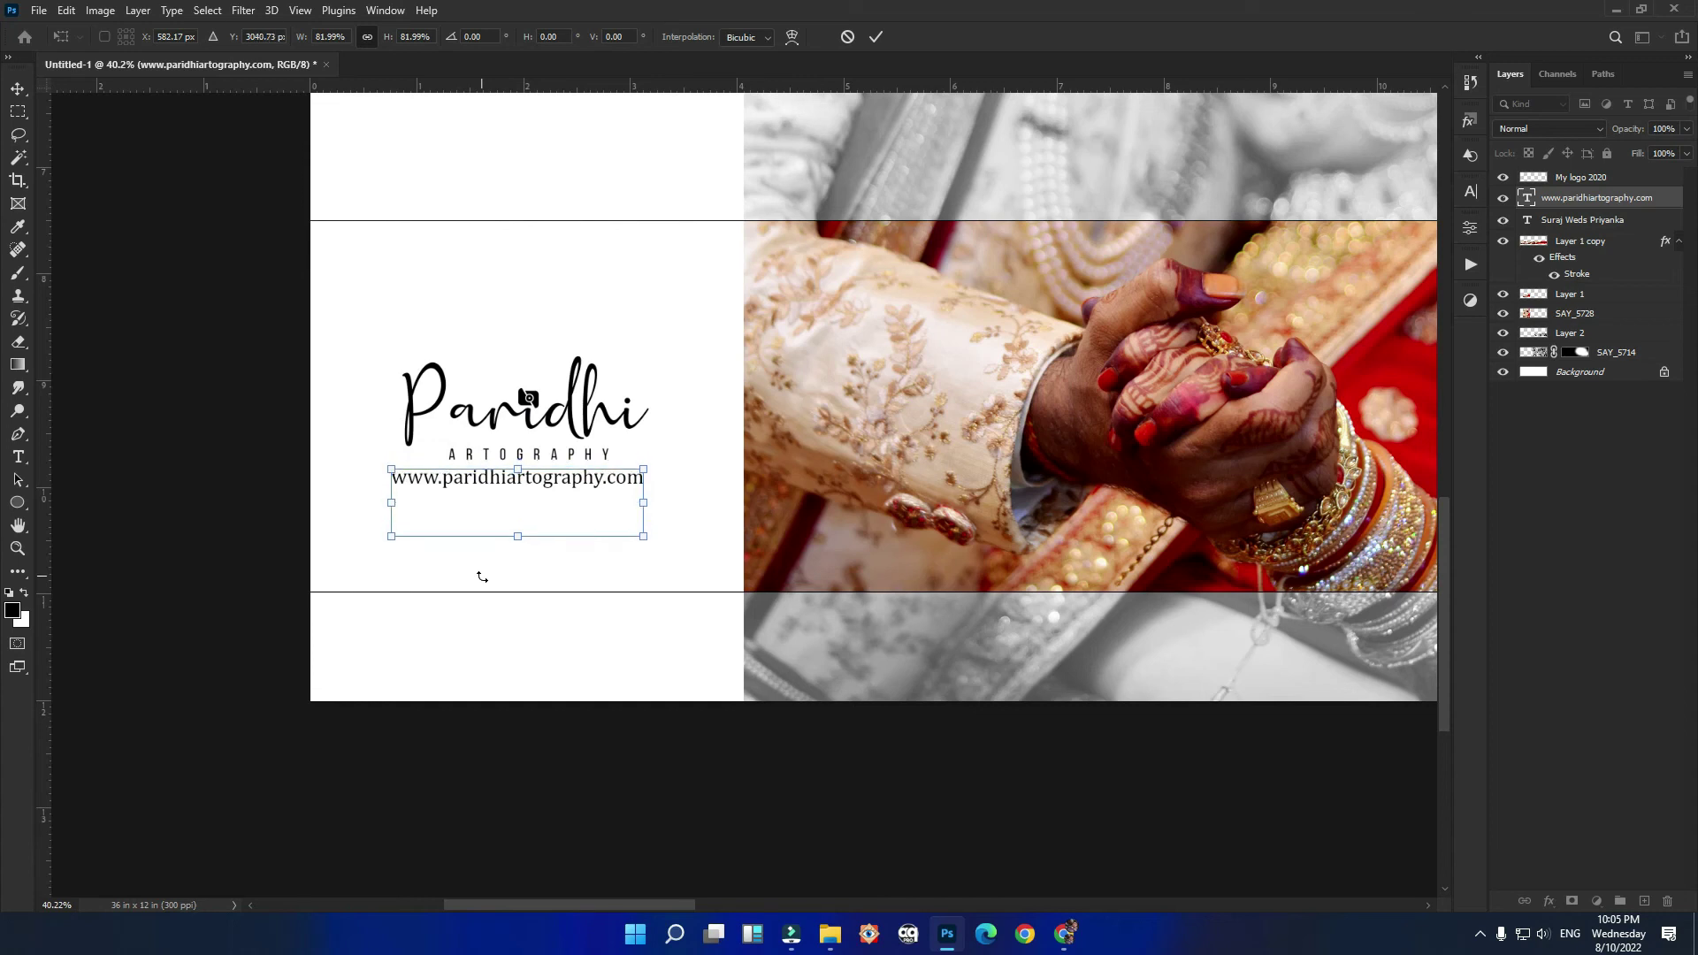
pyautogui.press('Down')
pyautogui.press('Down')
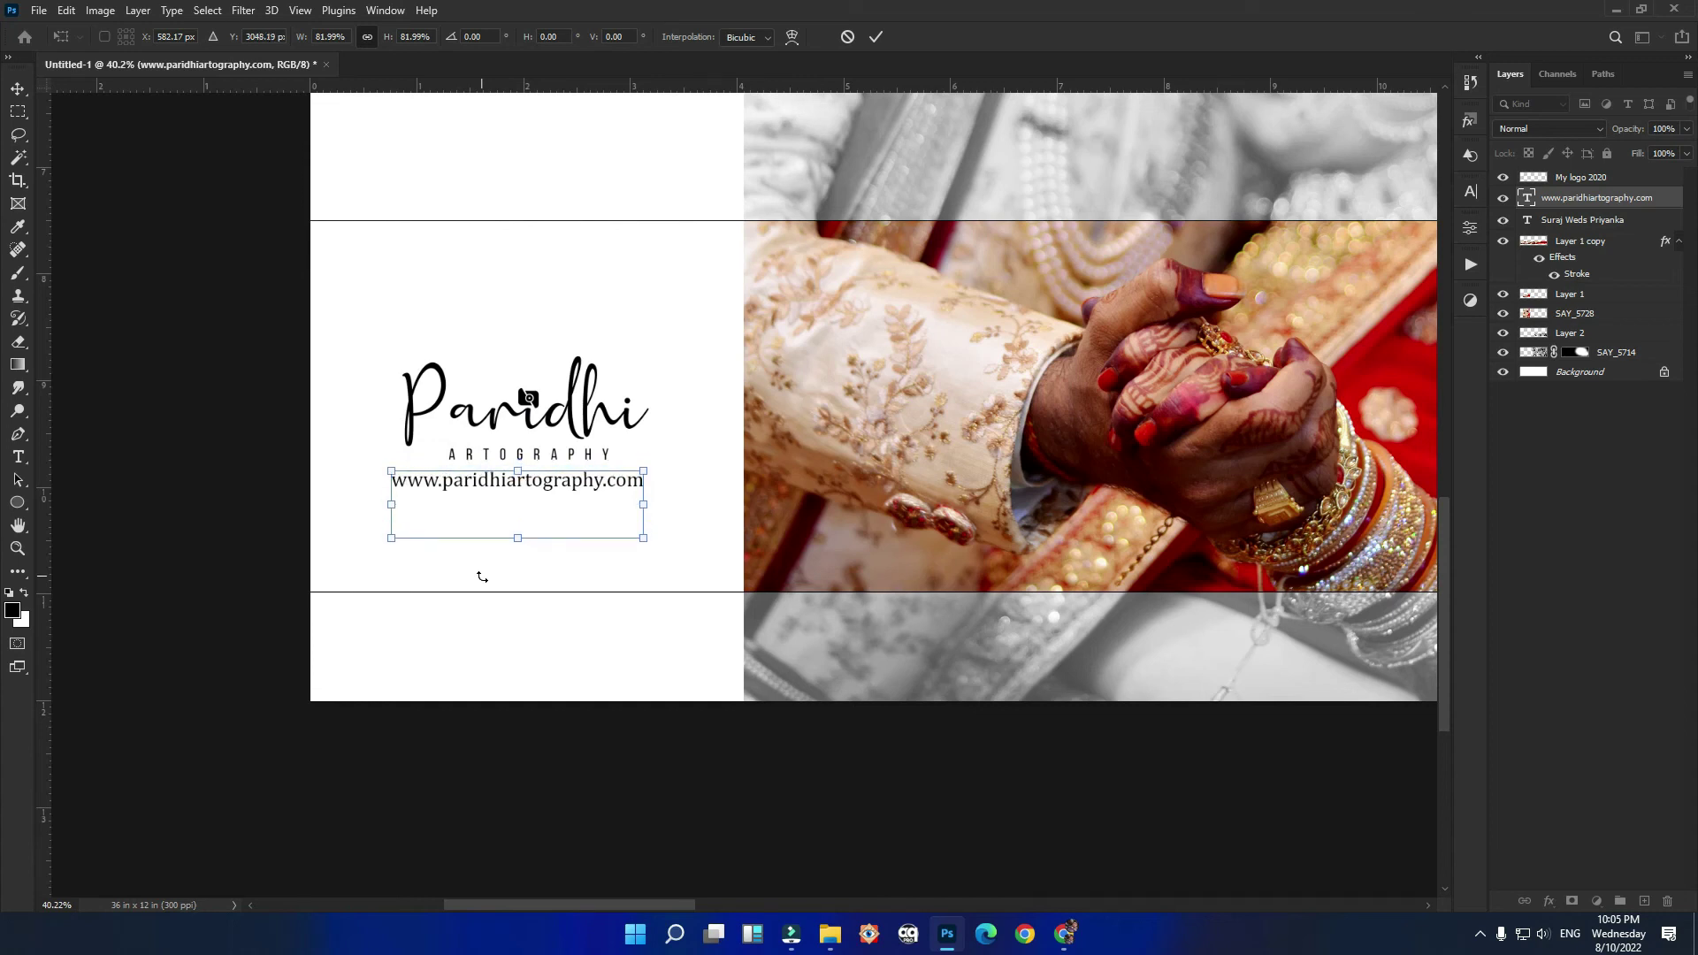
pyautogui.press('Return')
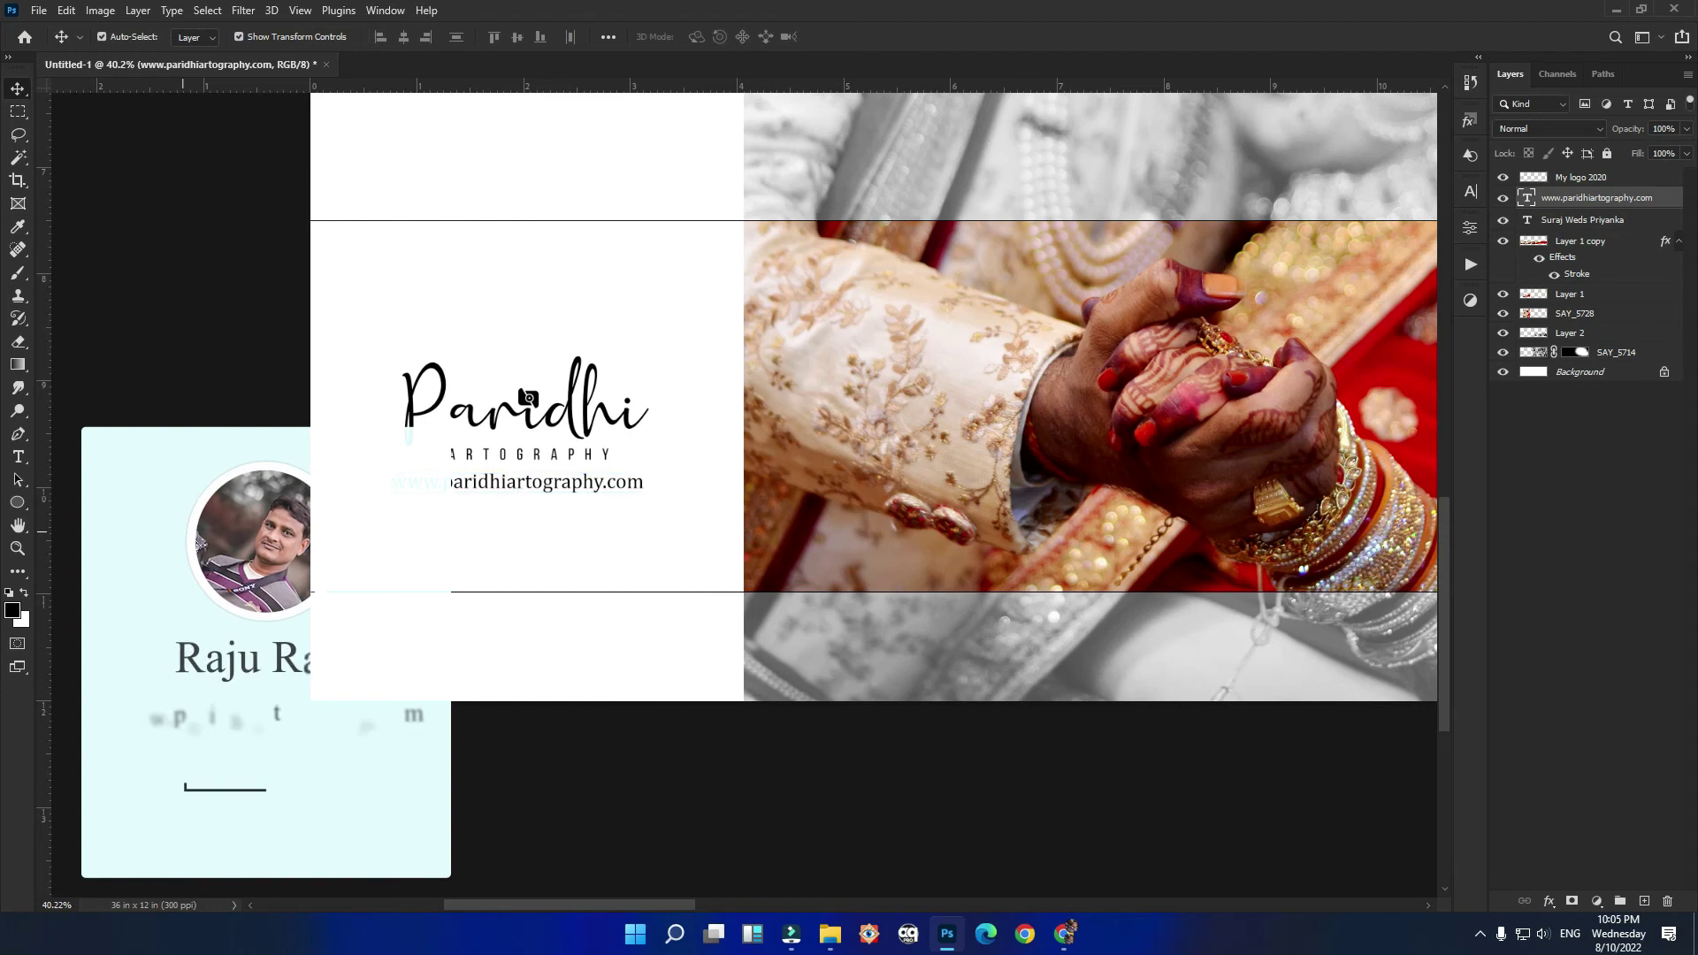
pyautogui.scroll(-1, 743, 496)
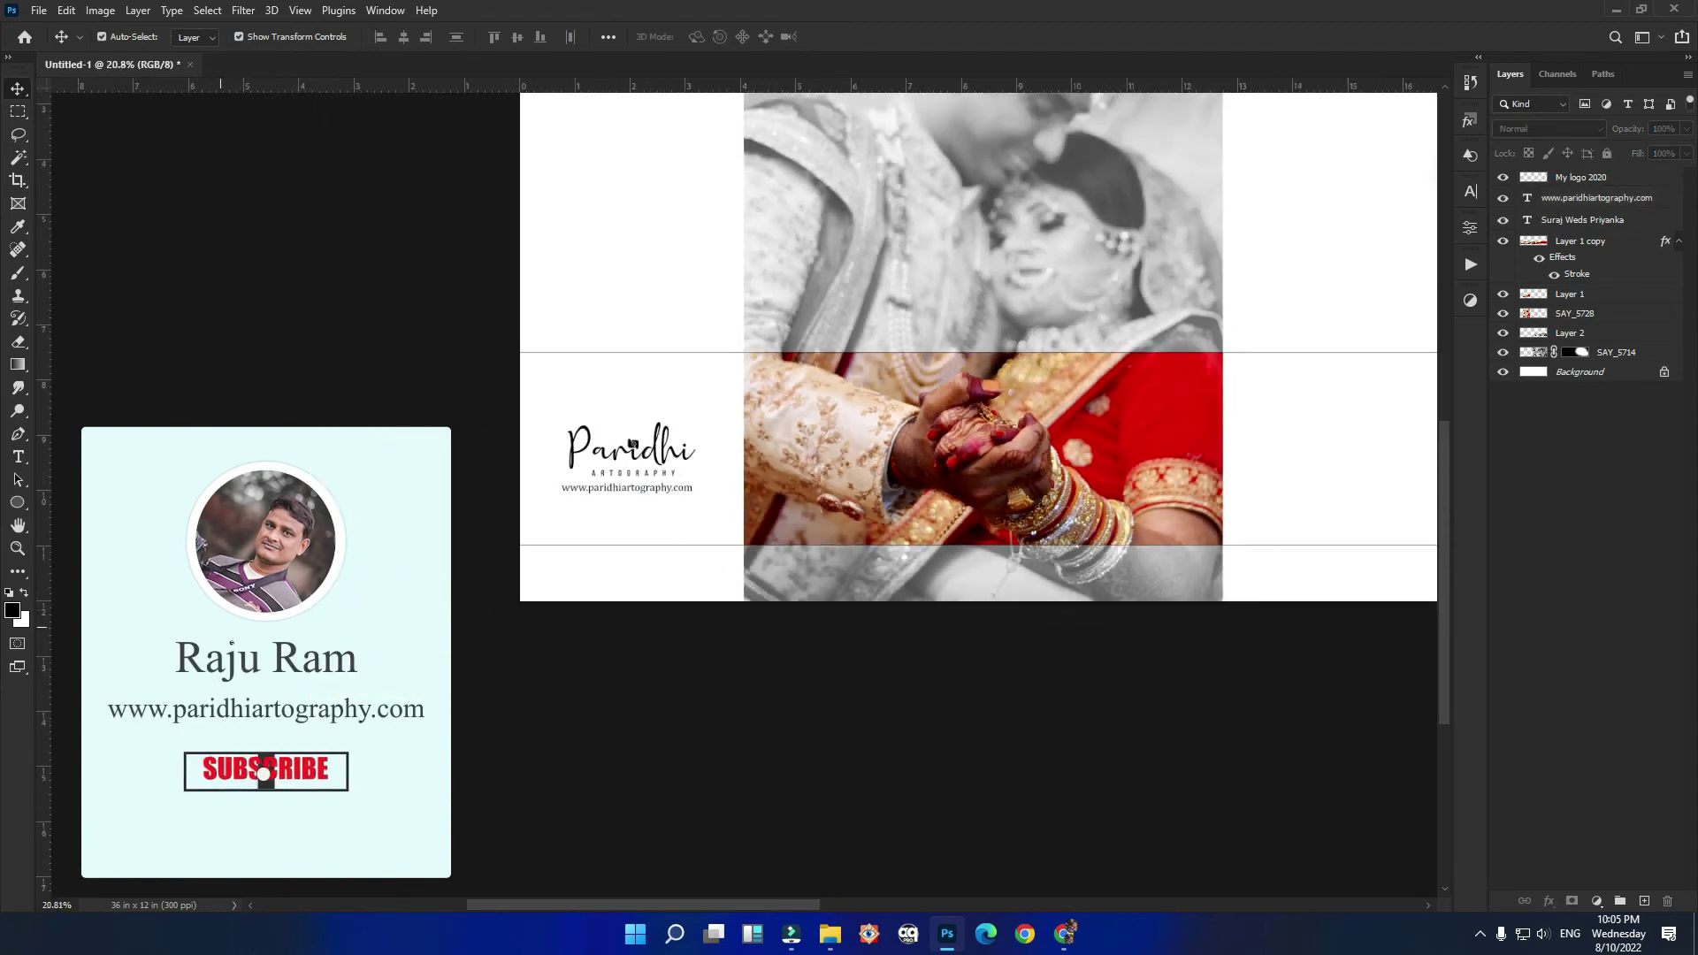
pyautogui.scroll(-2, 743, 496)
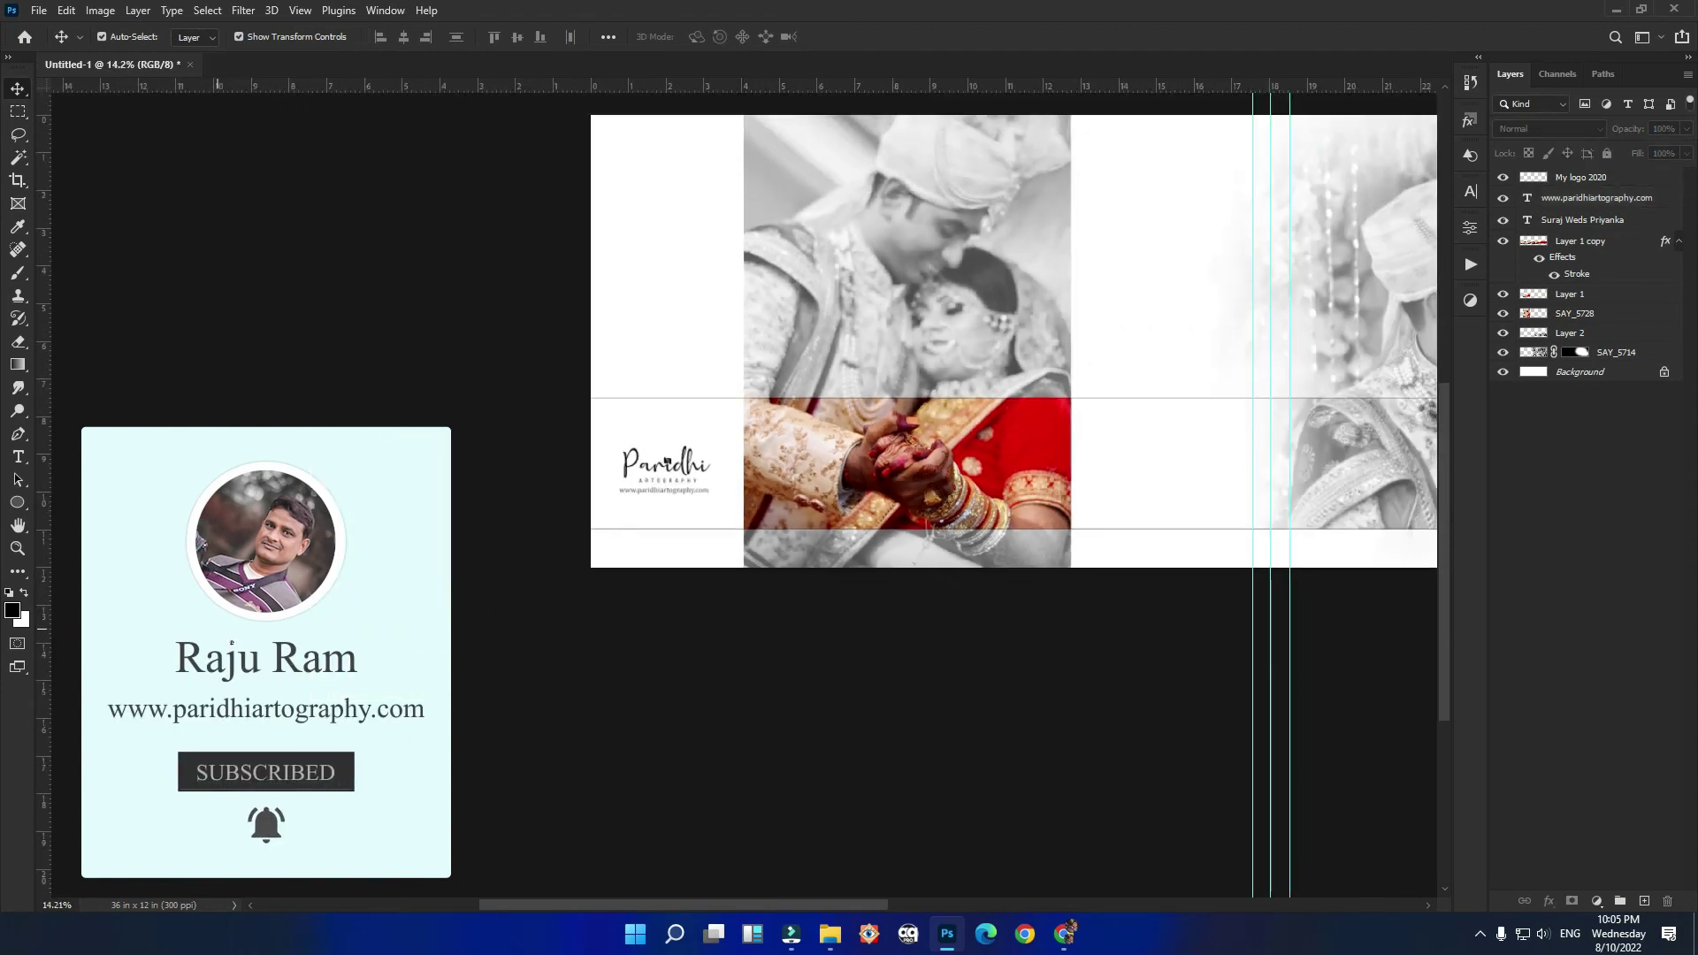